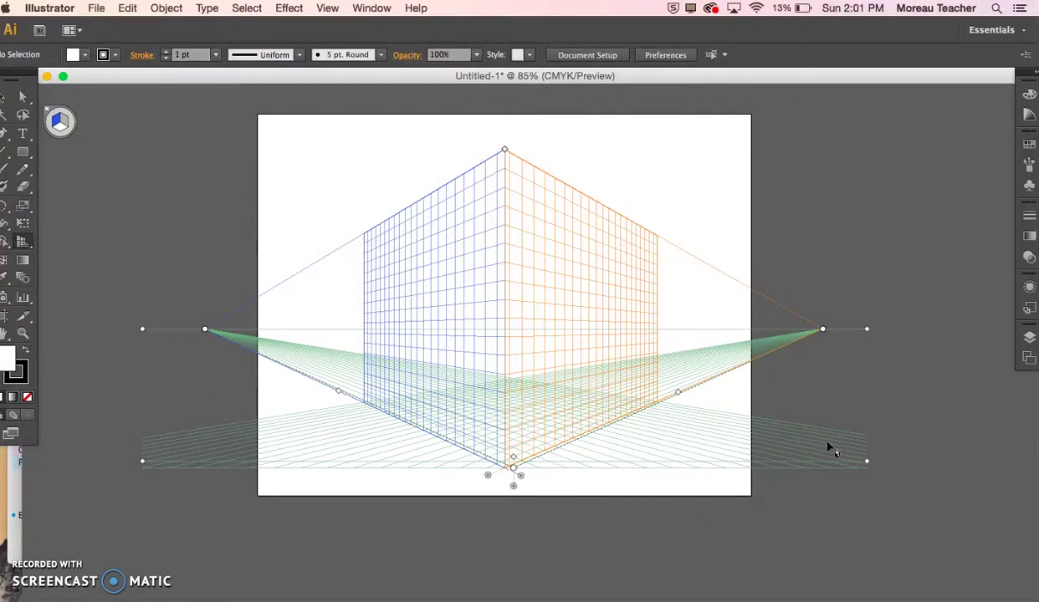
{"action": "key", "text": "super+1"}
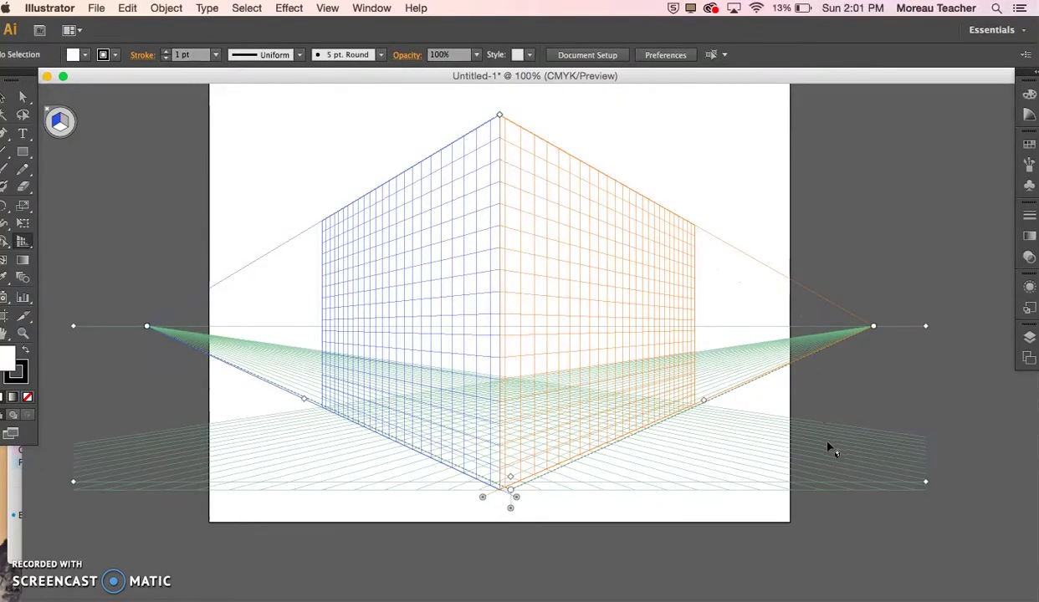
{"action": "scroll", "coordinate": [829, 450], "scroll_direction": "up", "scroll_amount": 2}
{"action": "left_click_drag", "start_coordinate": [557, 380], "coordinate": [492, 387]}
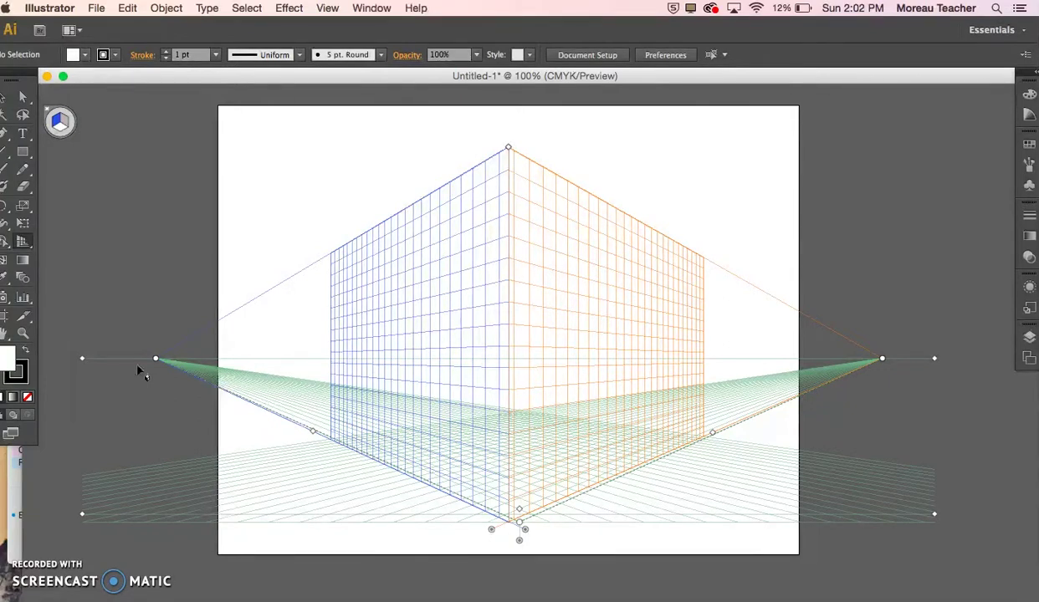
{"action": "left_click", "coordinate": [157, 361]}
{"action": "mouse_move", "coordinate": [243, 521]}
{"action": "left_mouse_down"}
{"action": "mouse_move", "coordinate": [475, 559]}
{"action": "mouse_move", "coordinate": [510, 534]}
{"action": "mouse_move", "coordinate": [237, 390]}
{"action": "left_mouse_up"}
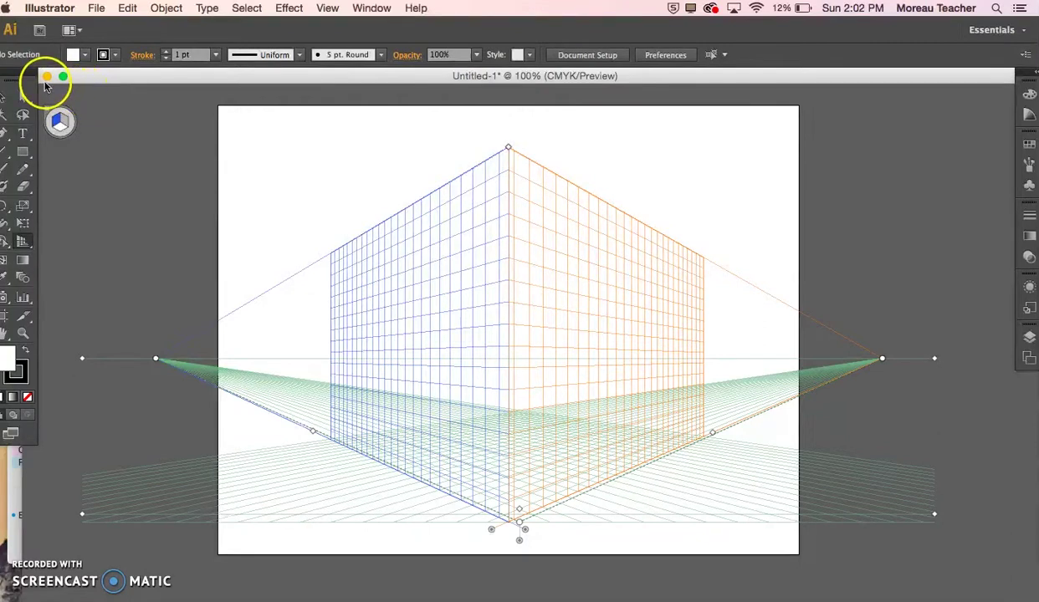
Create a one-artboard Letter document named "persp pract" in landscape, 11 by 8.5 in, and bring the tools panel fully into view.
{"action": "left_click", "coordinate": [96, 8]}
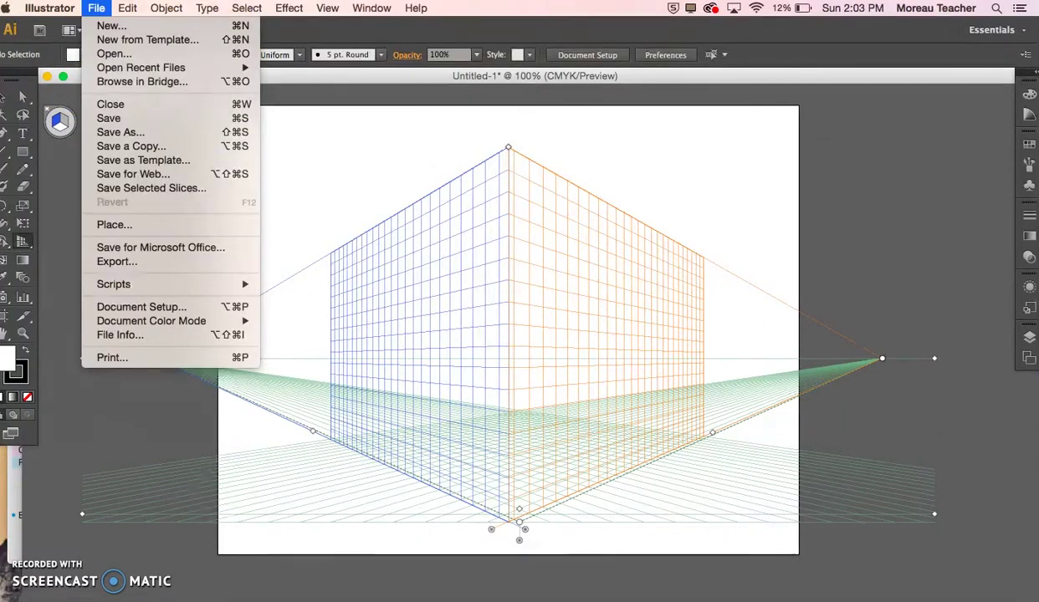
{"action": "left_click", "coordinate": [103, 28]}
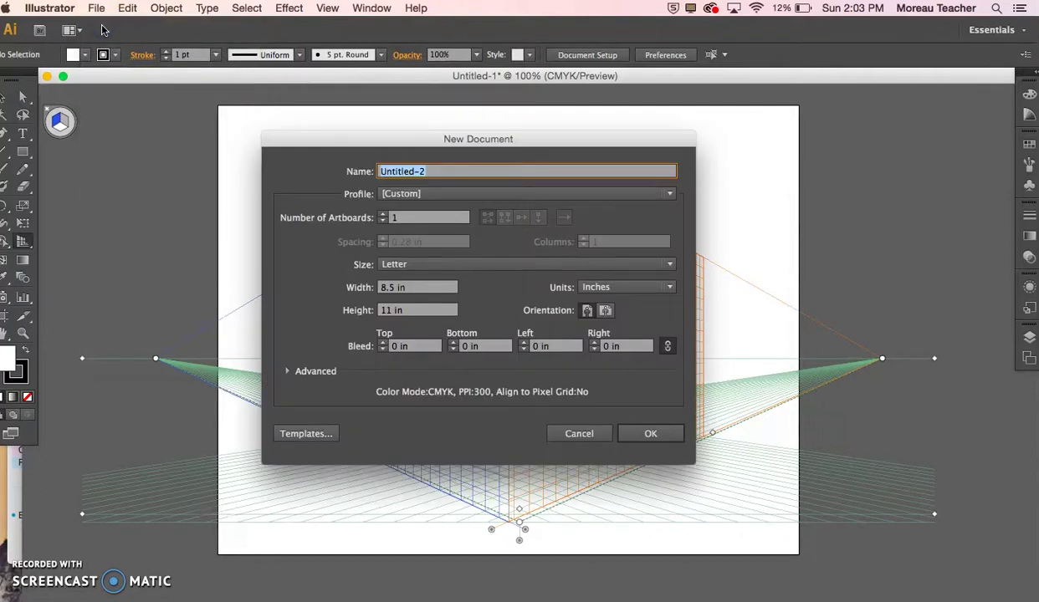
{"action": "type", "text": "persp pract"}
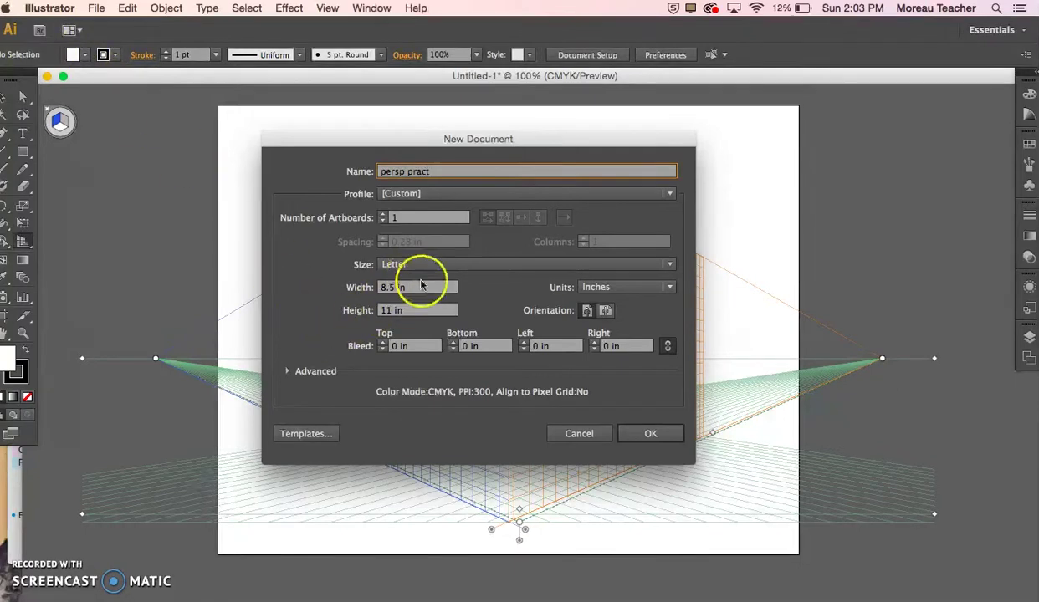
{"action": "left_click", "coordinate": [606, 316]}
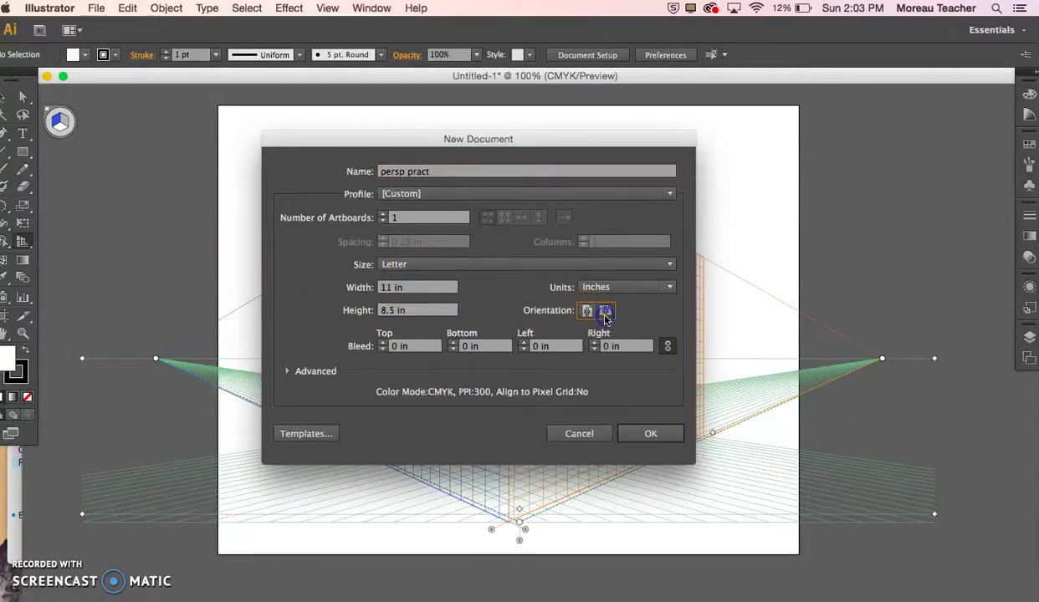
{"action": "left_click", "coordinate": [674, 438]}
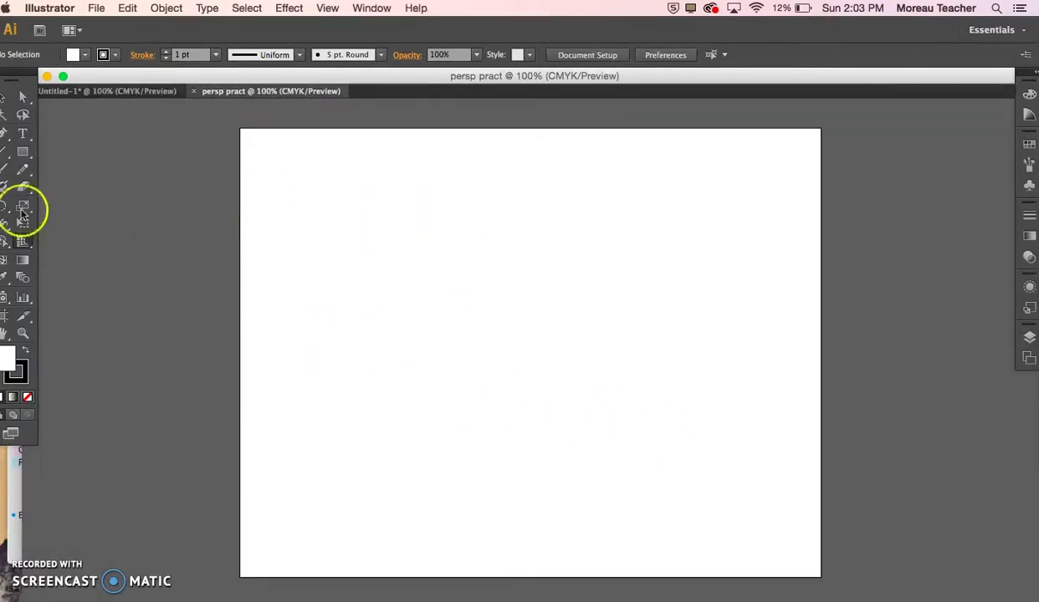
{"action": "left_click_drag", "start_coordinate": [22, 74], "coordinate": [64, 97]}
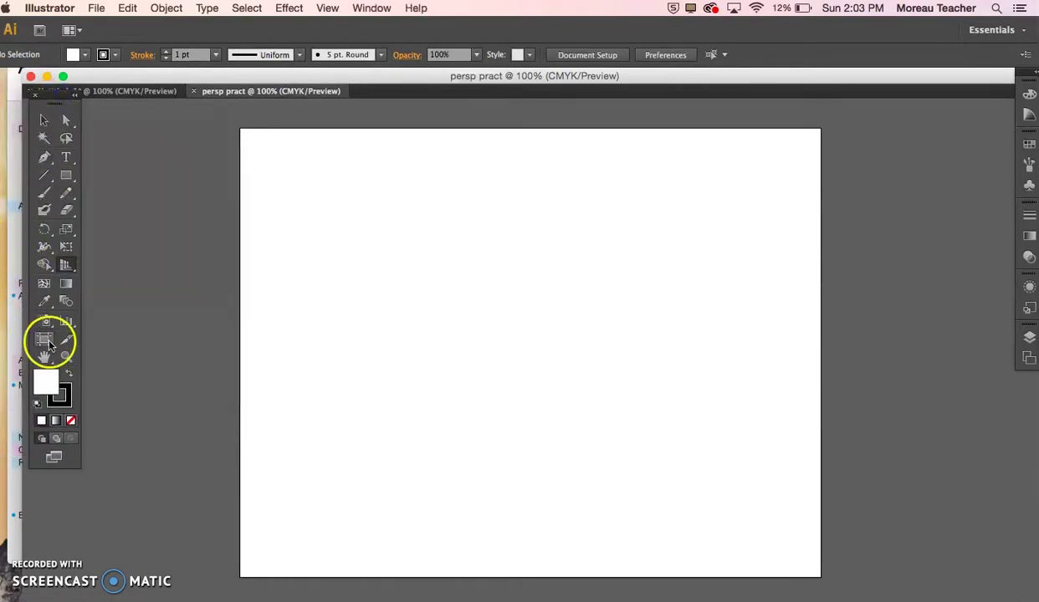
Use the Artboard tool to switch the artboard to portrait and back to landscape, then return to the Selection tool.
{"action": "left_click", "coordinate": [46, 341]}
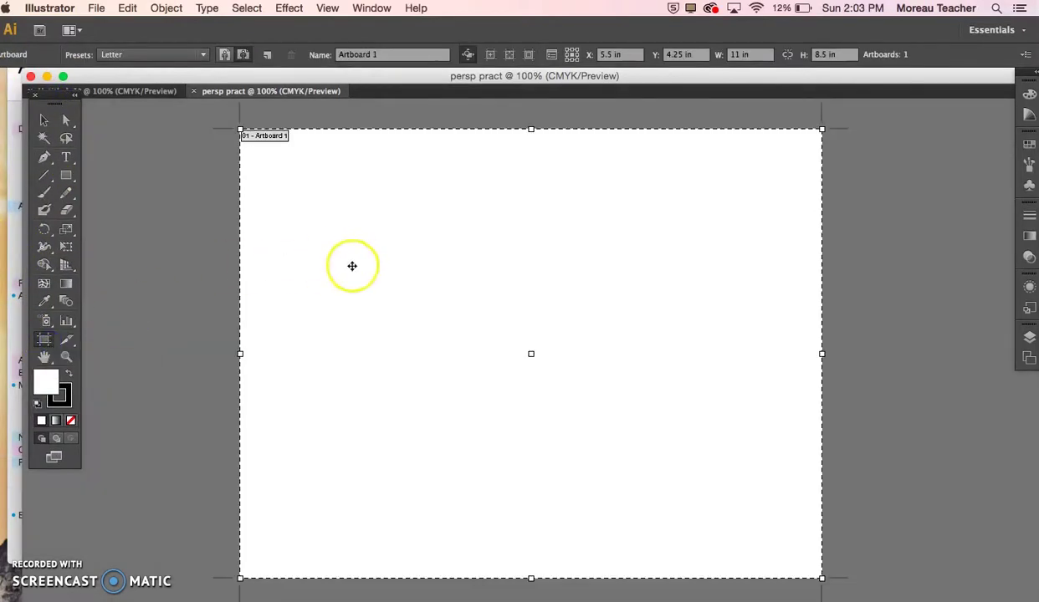
{"action": "left_click", "coordinate": [226, 54]}
{"action": "left_click", "coordinate": [243, 55]}
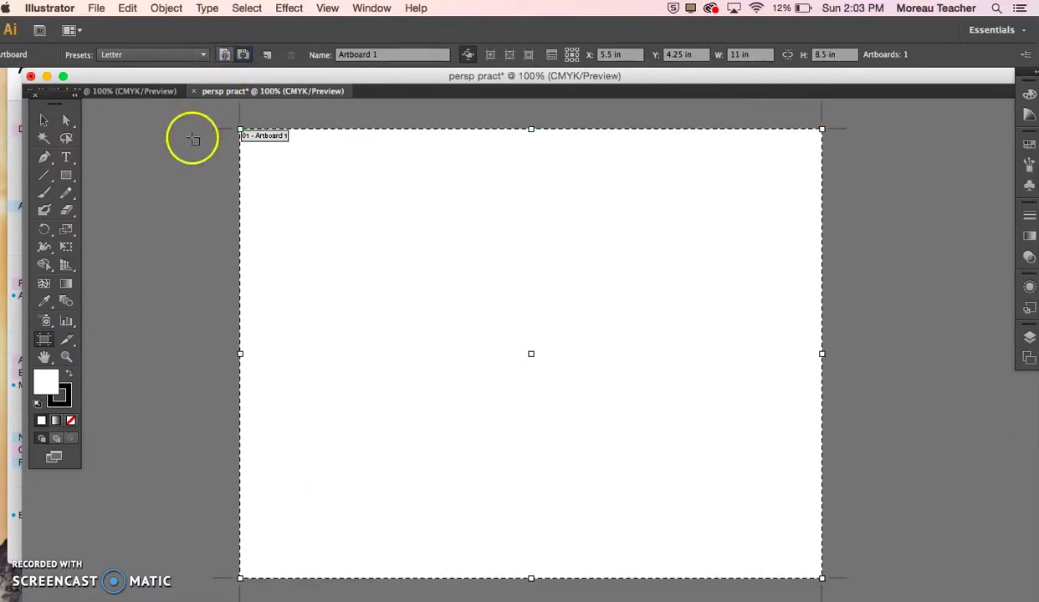
{"action": "left_click", "coordinate": [45, 120]}
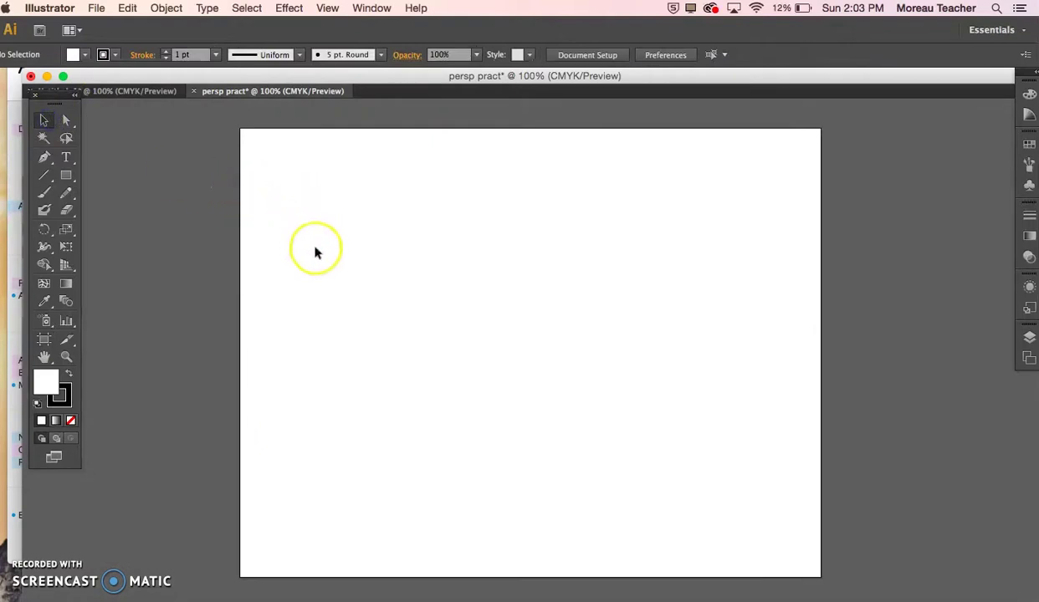
Show the perspective grid on the artboard and activate the Perspective Selection tool.
{"action": "left_click", "coordinate": [67, 265]}
{"action": "left_click", "coordinate": [67, 265]}
{"action": "left_click_drag", "start_coordinate": [69, 266], "coordinate": [92, 283]}
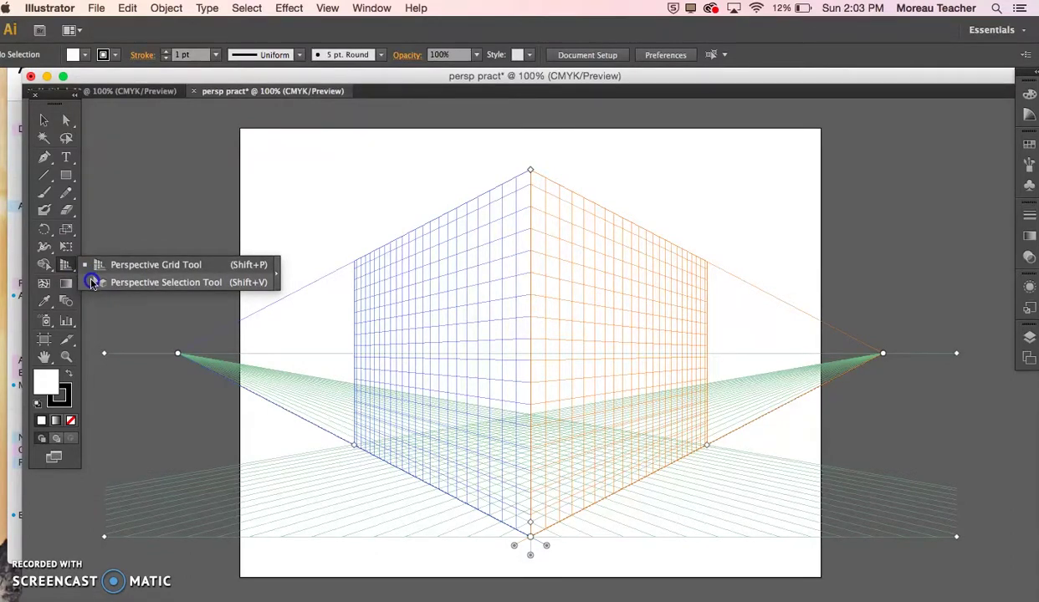
{"action": "left_click_drag", "start_coordinate": [92, 283], "coordinate": [92, 282]}
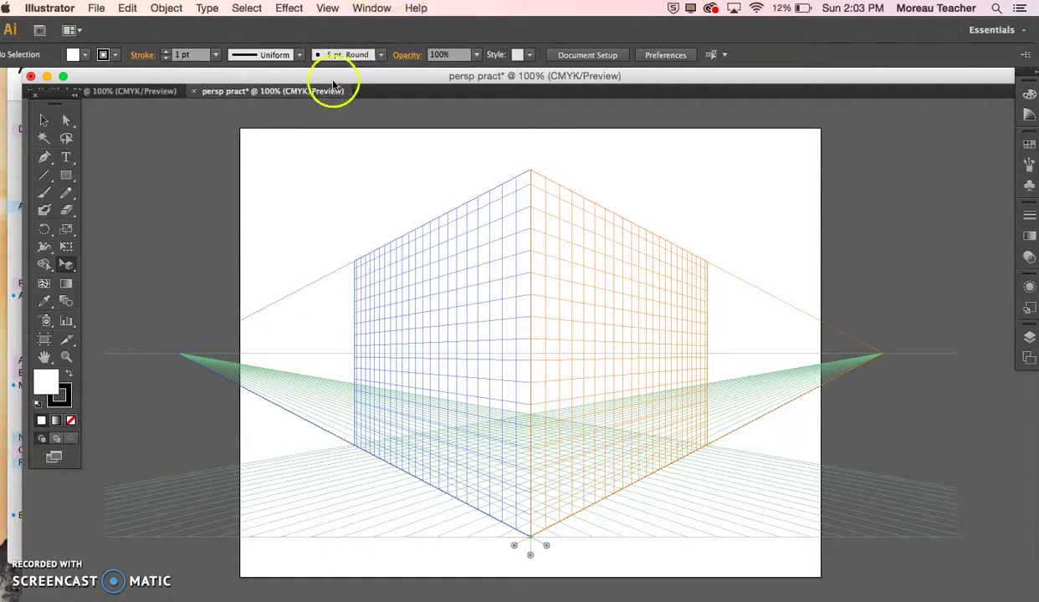
Switch the perspective grid to the one-point preset 1P-Normal View.
{"action": "left_click", "coordinate": [329, 6]}
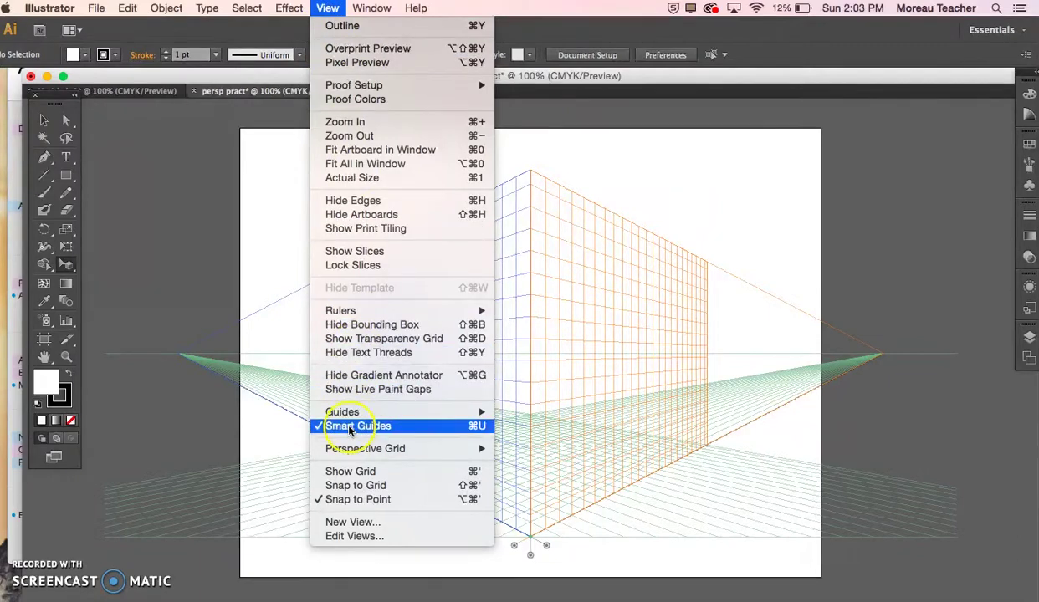
{"action": "mouse_move", "coordinate": [358, 452]}
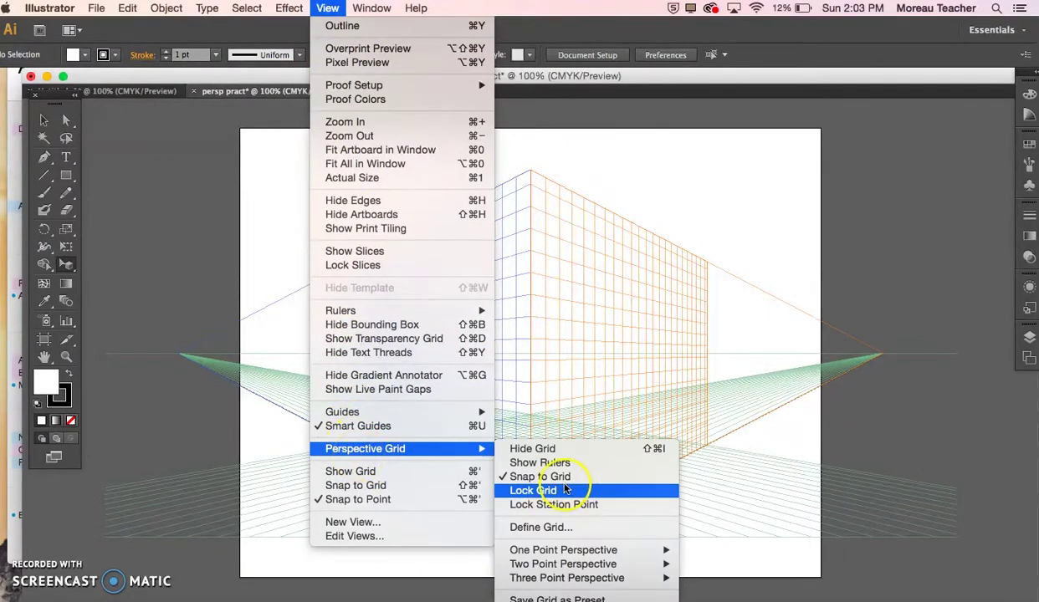
{"action": "mouse_move", "coordinate": [554, 567]}
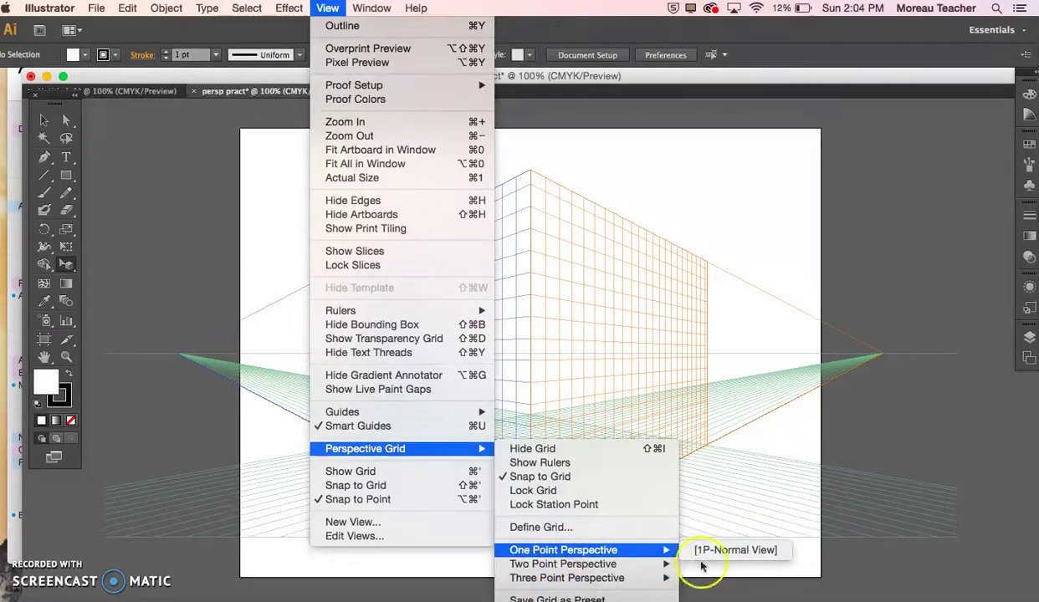
{"action": "left_click", "coordinate": [708, 549]}
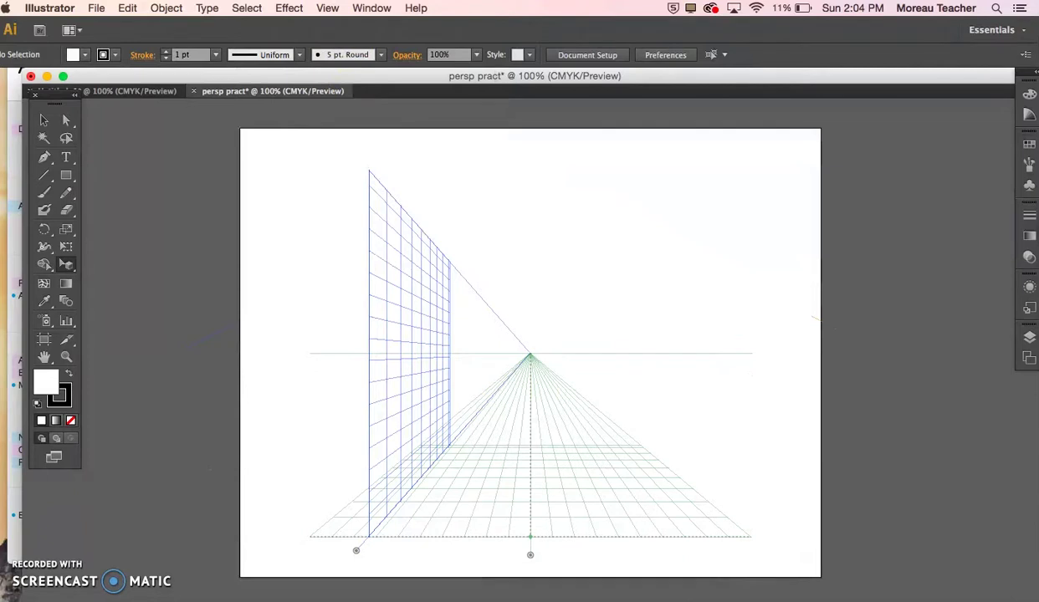
Switch the perspective grid to the two-point normal view preset.
{"action": "left_click", "coordinate": [286, 7]}
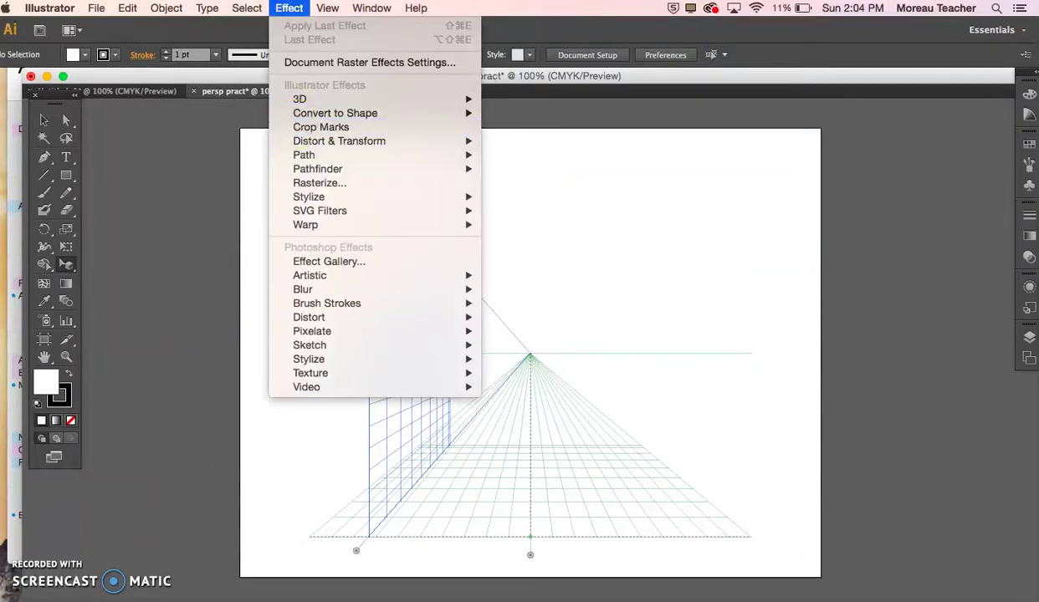
{"action": "mouse_move", "coordinate": [345, 8]}
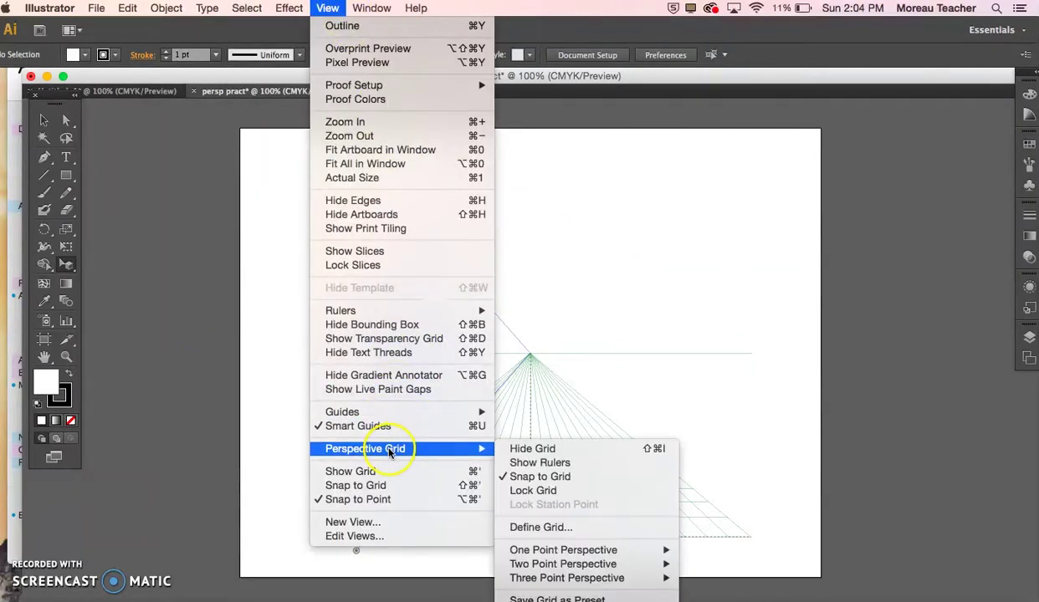
{"action": "mouse_move", "coordinate": [563, 568]}
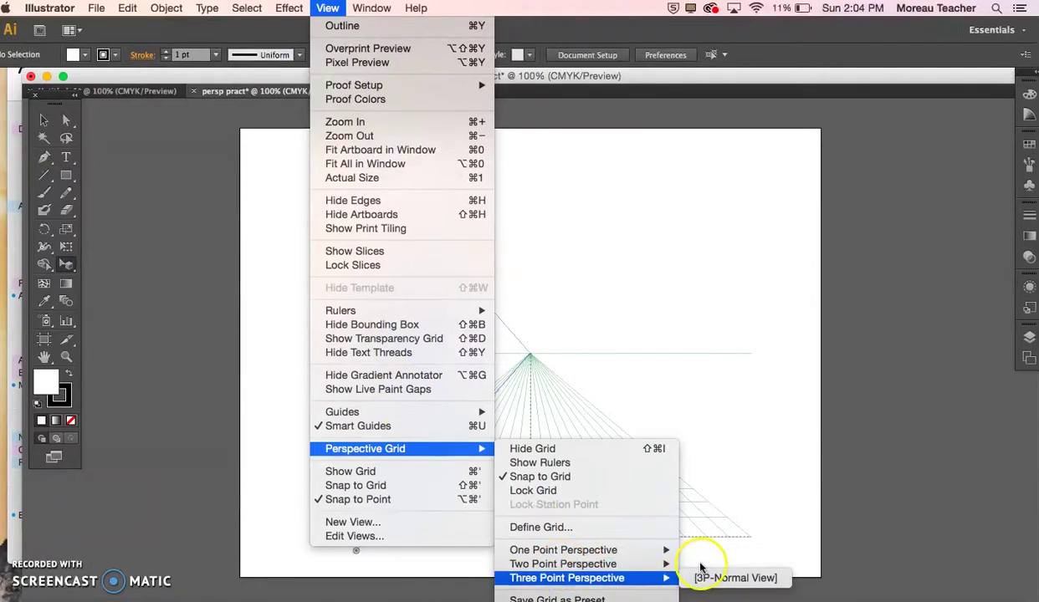
{"action": "left_click", "coordinate": [697, 565]}
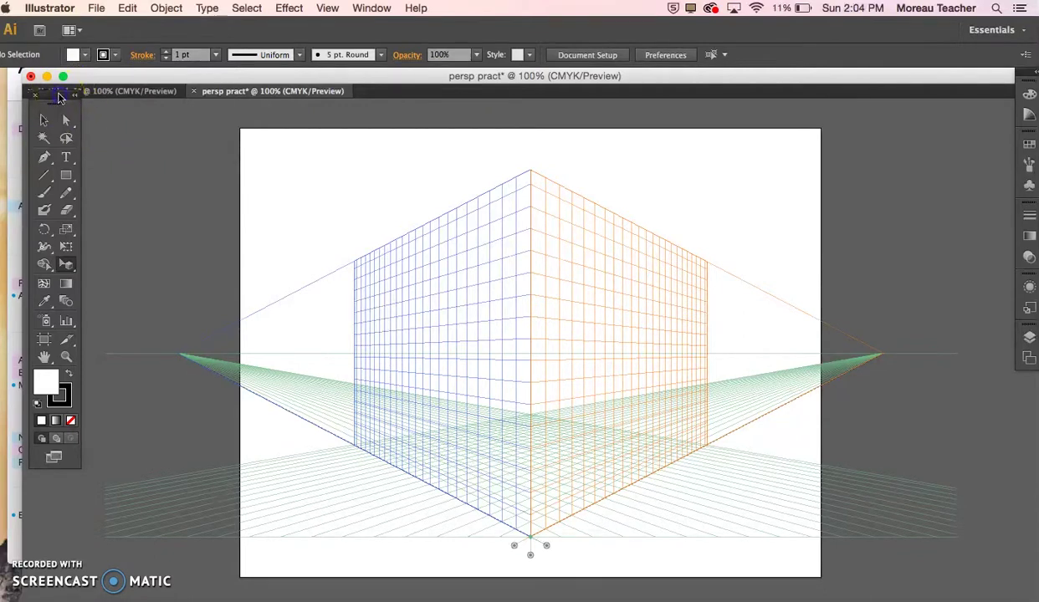
Move the tools panel clear of the plane switching widget and show the Perspective Grid and Perspective Selection tool variants.
{"action": "left_click_drag", "start_coordinate": [59, 98], "coordinate": [62, 254]}
{"action": "left_click", "coordinate": [52, 130]}
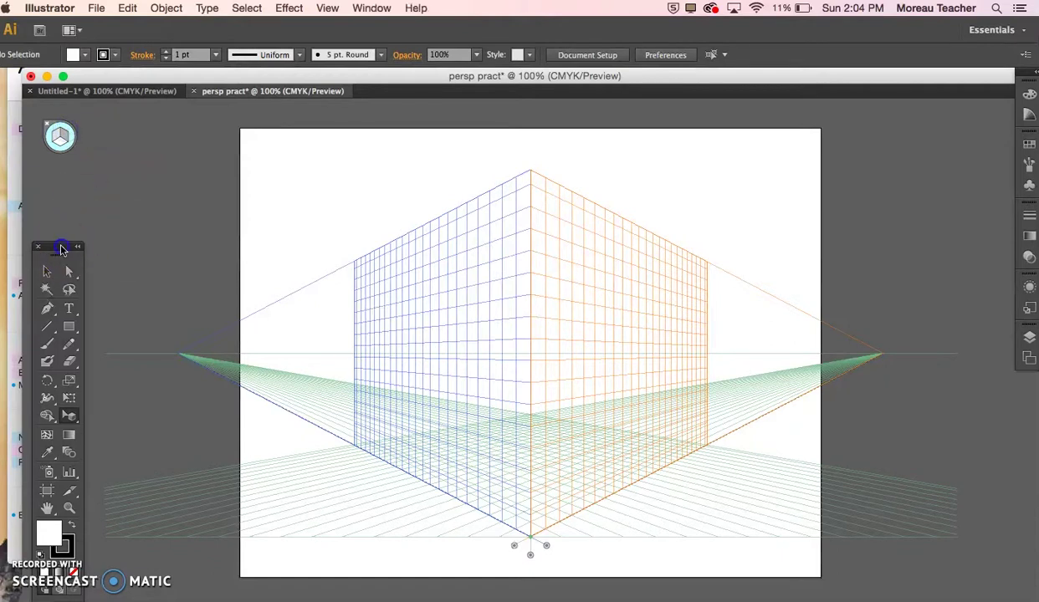
{"action": "left_click_drag", "start_coordinate": [60, 250], "coordinate": [116, 157]}
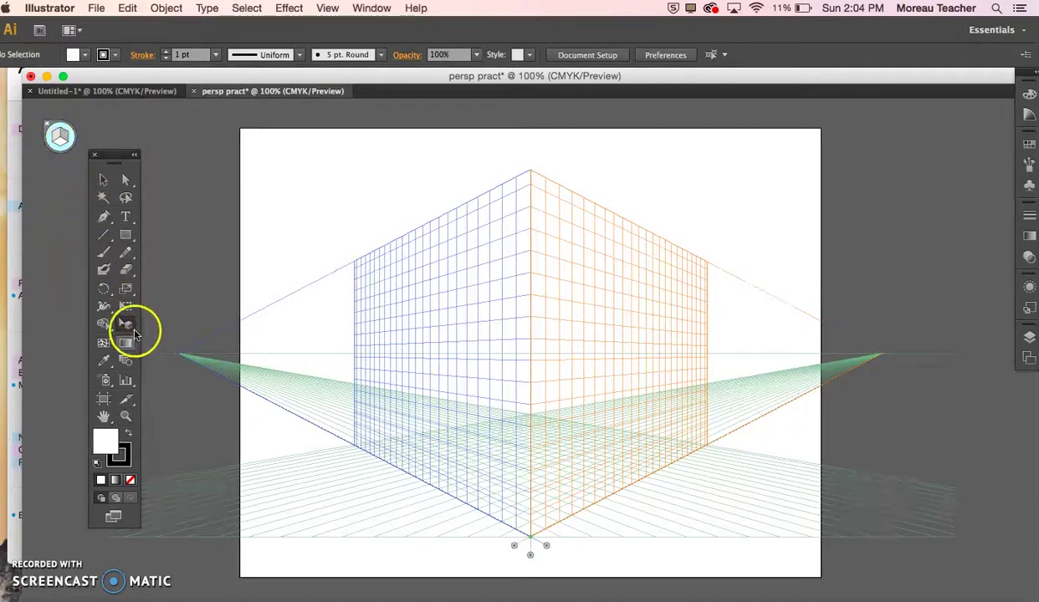
{"action": "left_click_drag", "start_coordinate": [123, 329], "coordinate": [65, 167]}
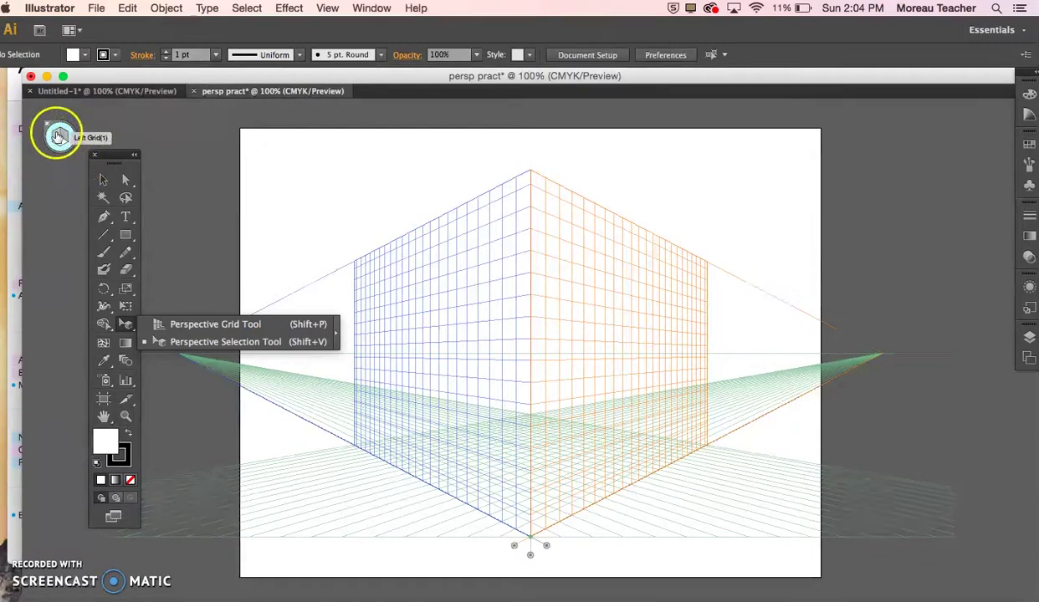
Cycle the active perspective plane through the left grid, right grid and no active grid, ending on the horizontal grid.
{"action": "left_click", "coordinate": [58, 136]}
{"action": "left_click", "coordinate": [57, 132]}
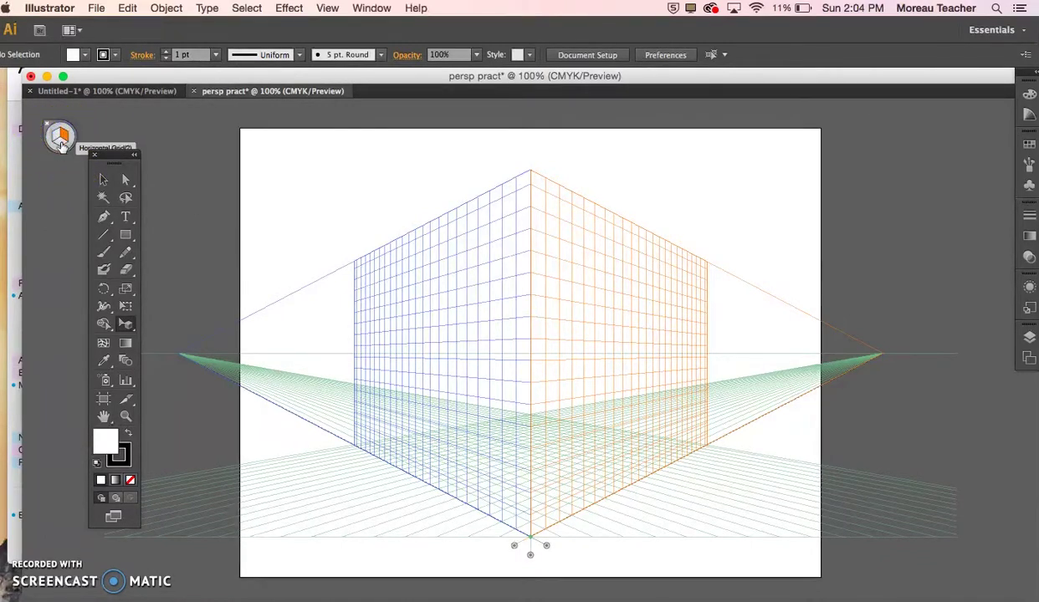
{"action": "left_click", "coordinate": [78, 153]}
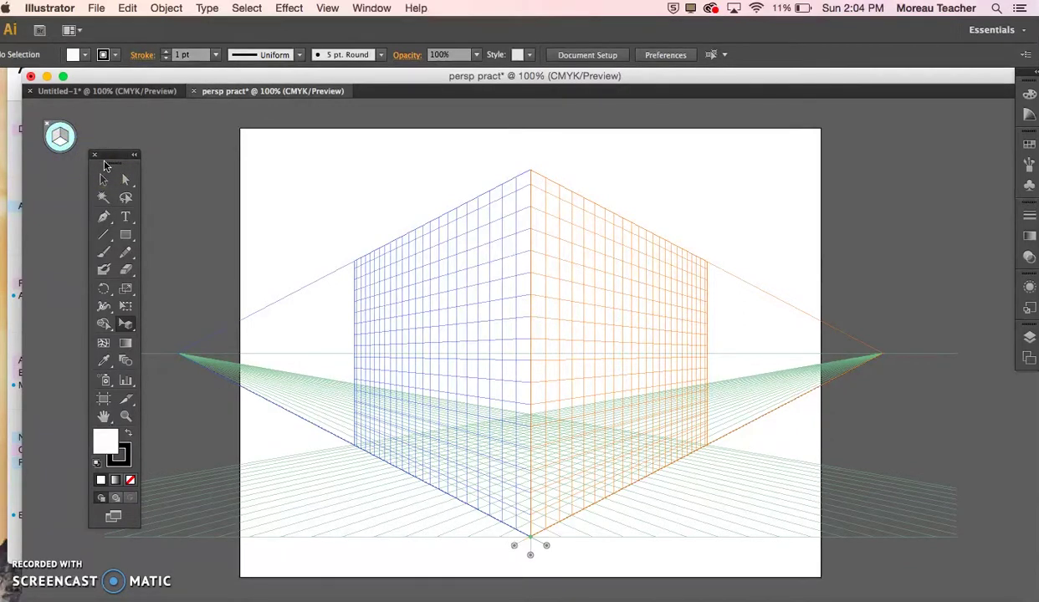
{"action": "left_click", "coordinate": [94, 170]}
{"action": "left_click", "coordinate": [54, 136]}
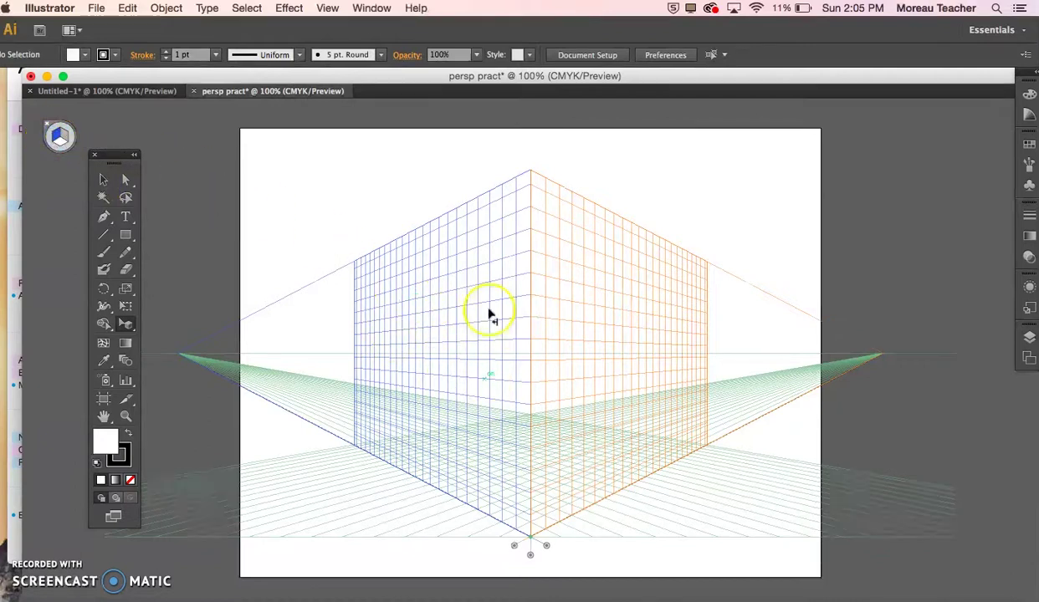
{"action": "left_click", "coordinate": [65, 137]}
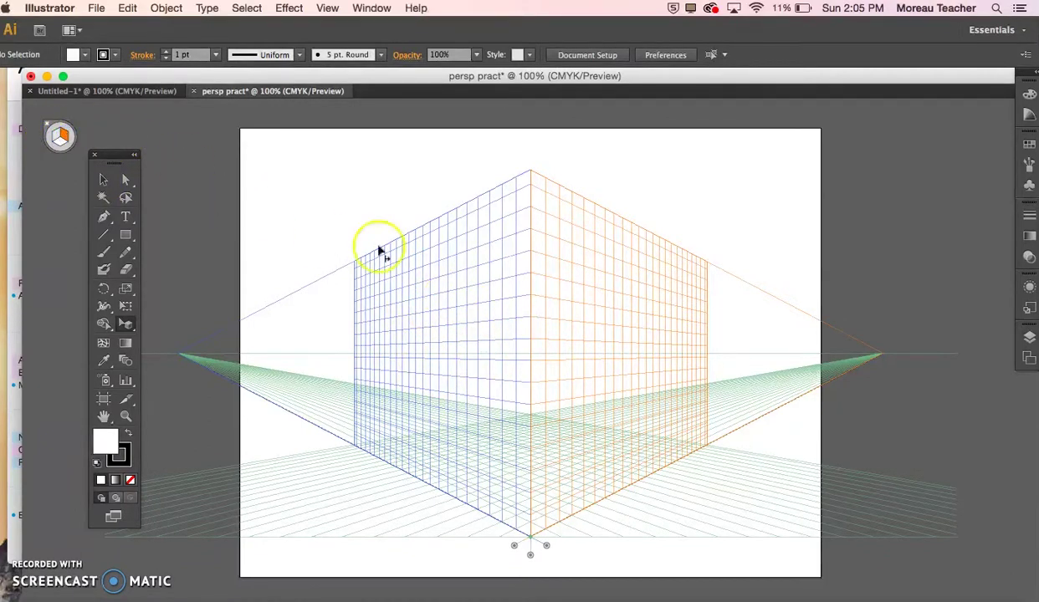
{"action": "left_click", "coordinate": [59, 144]}
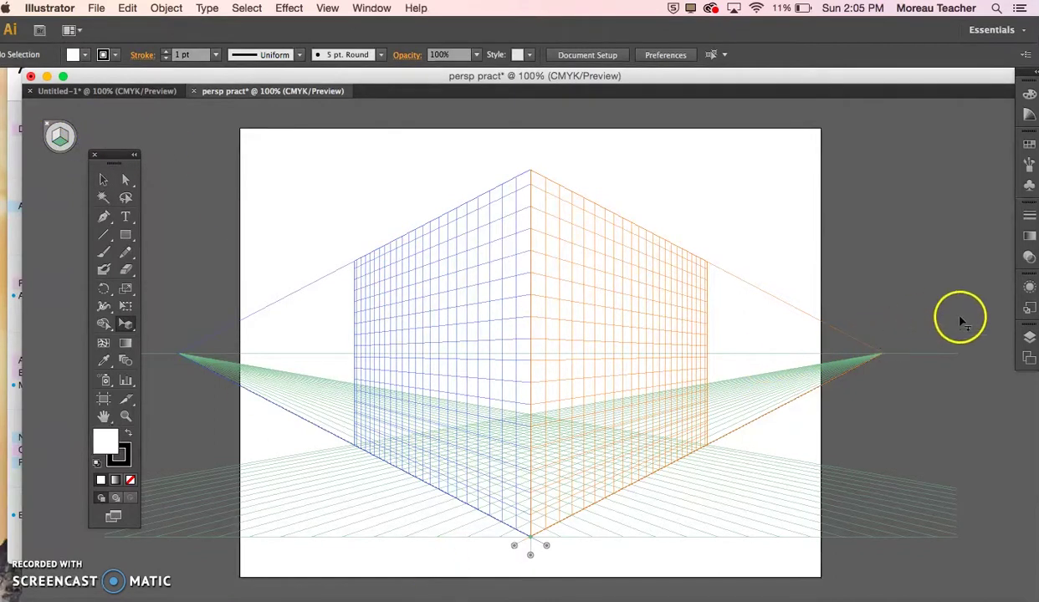
Show the document's layers and add three new layers above Layer 1.
{"action": "left_click", "coordinate": [1030, 336]}
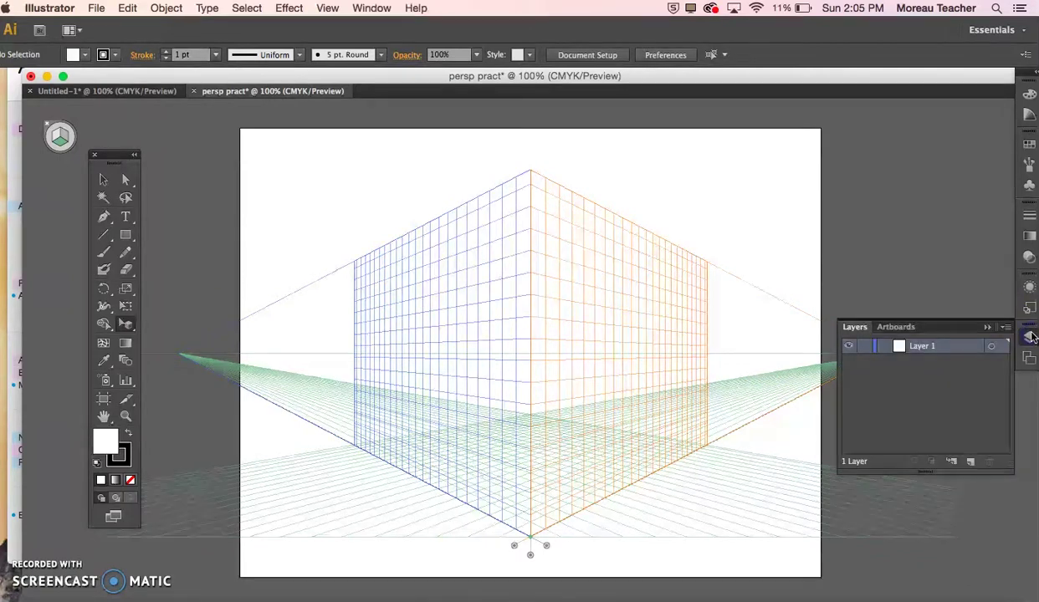
{"action": "left_click", "coordinate": [971, 461]}
{"action": "left_click", "coordinate": [971, 461]}
{"action": "left_click", "coordinate": [971, 462]}
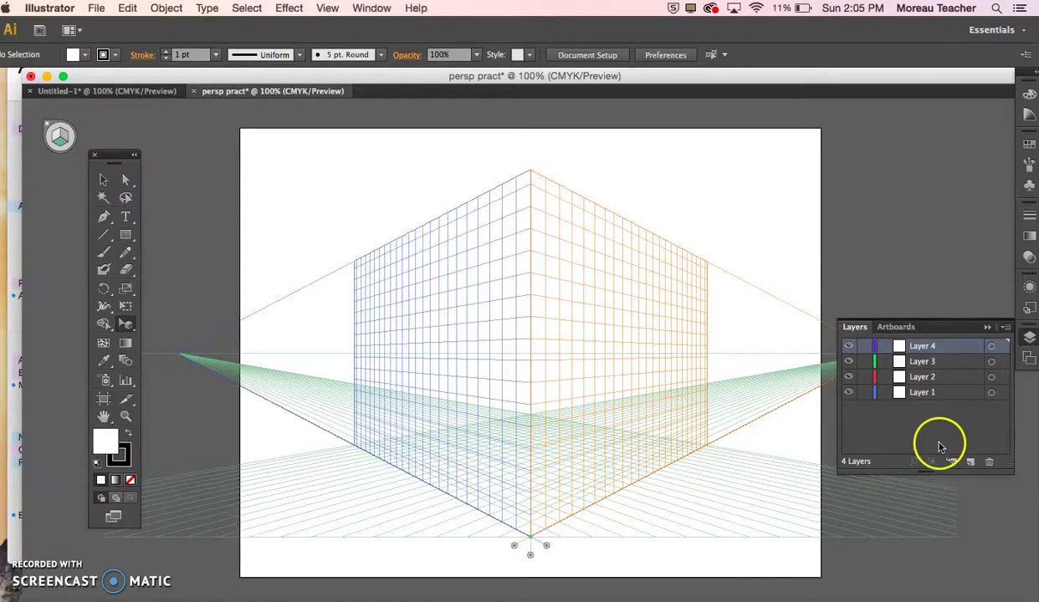
Rename Layer 4 as "buildings" and Layer 3 as "sky".
{"action": "double_click", "coordinate": [926, 348]}
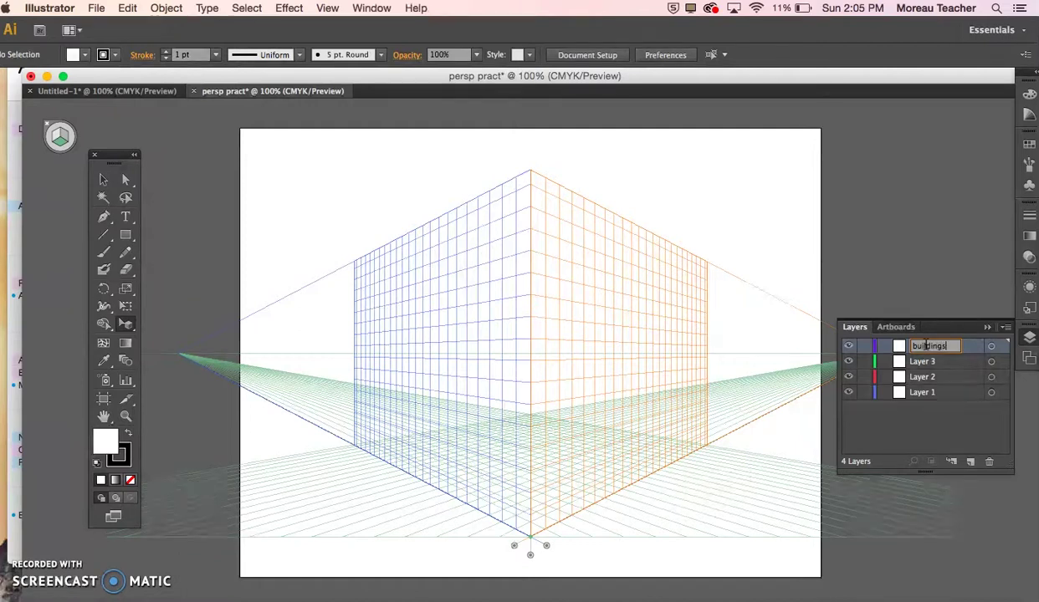
{"action": "double_click", "coordinate": [904, 361]}
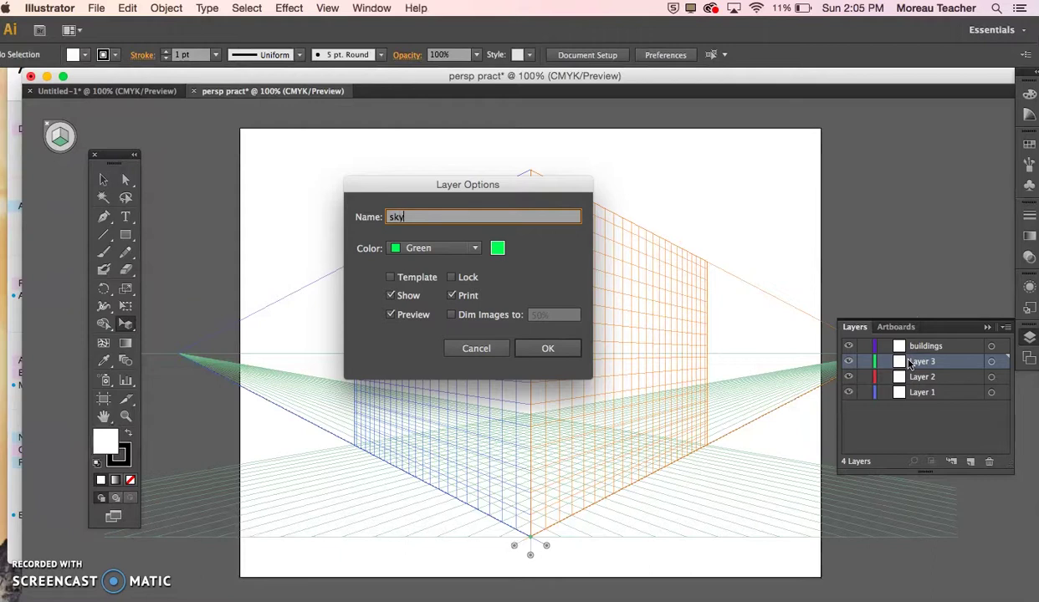
{"action": "key", "text": "Return"}
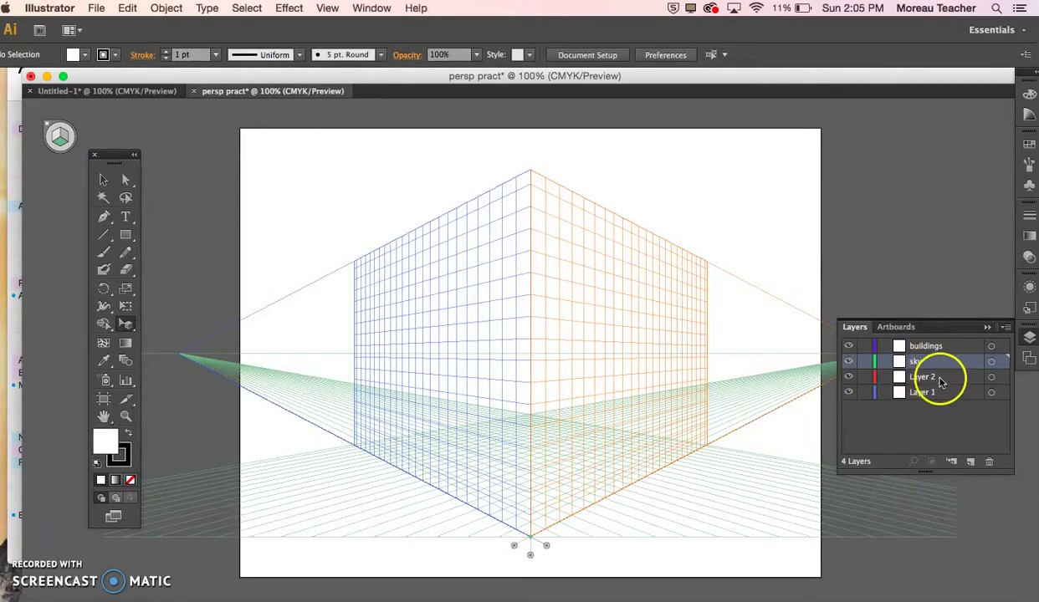
Rename Layer 2 as "ground" and Layer 1 as "window/doors".
{"action": "double_click", "coordinate": [938, 381]}
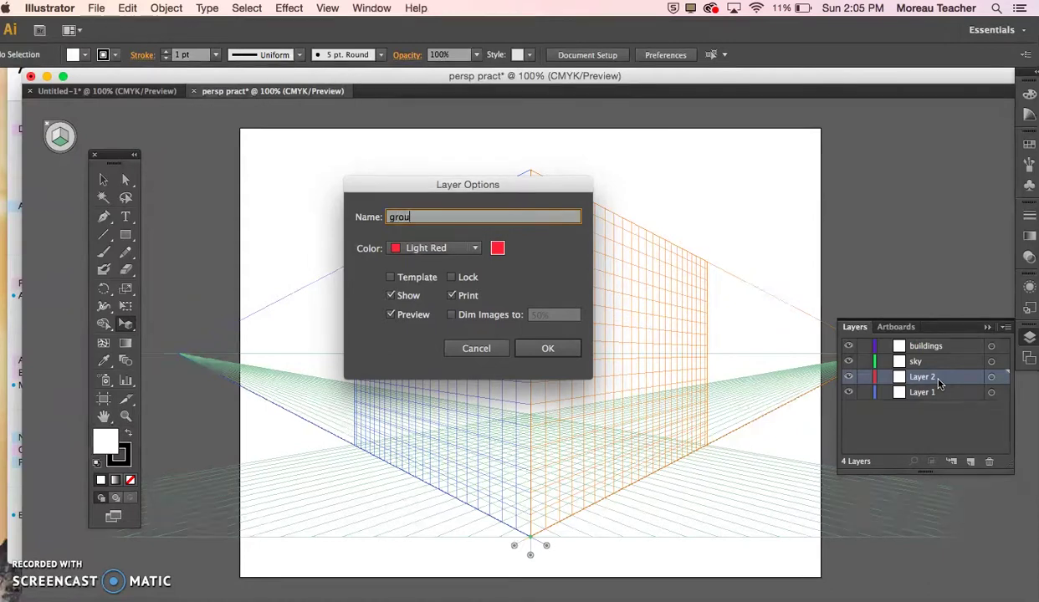
{"action": "key", "text": "Return"}
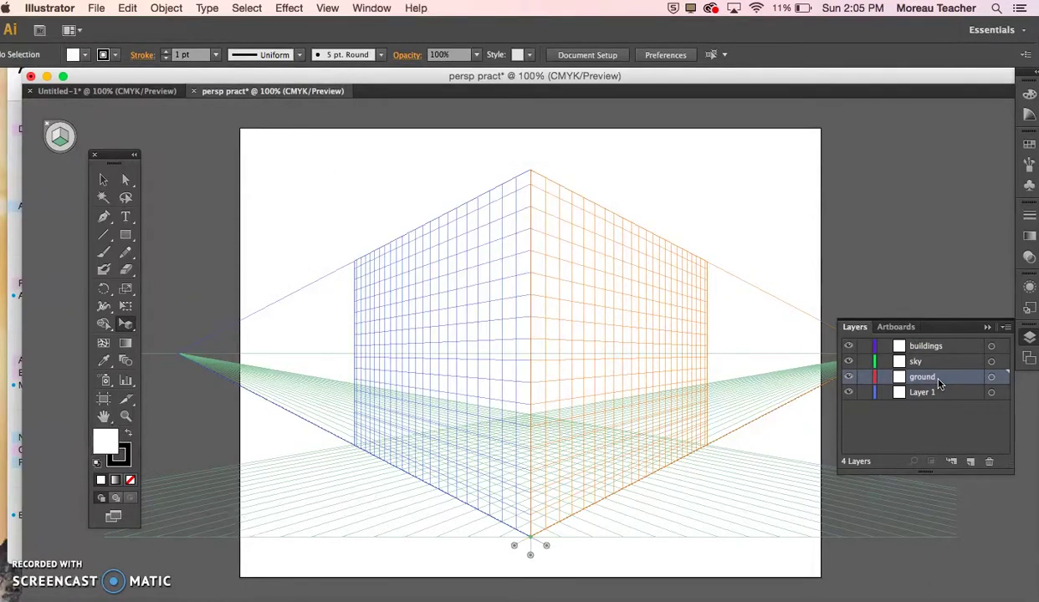
{"action": "left_click", "coordinate": [927, 395]}
{"action": "double_click", "coordinate": [924, 393]}
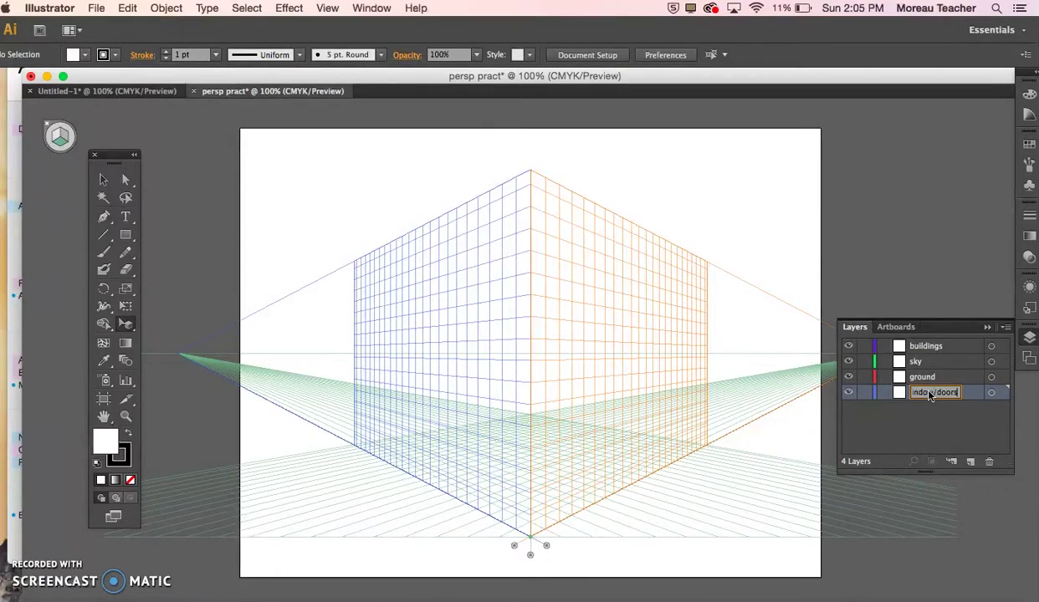
{"action": "left_click", "coordinate": [882, 390]}
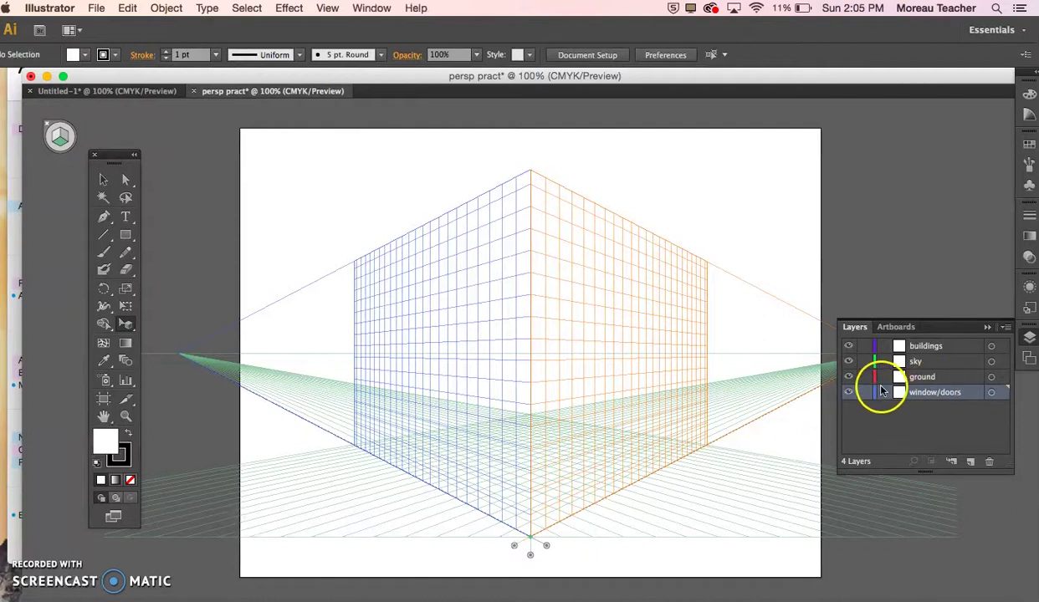
Move the window/doors layer to the top of the layer stack and collapse the layer list.
{"action": "left_click_drag", "start_coordinate": [978, 393], "coordinate": [965, 341]}
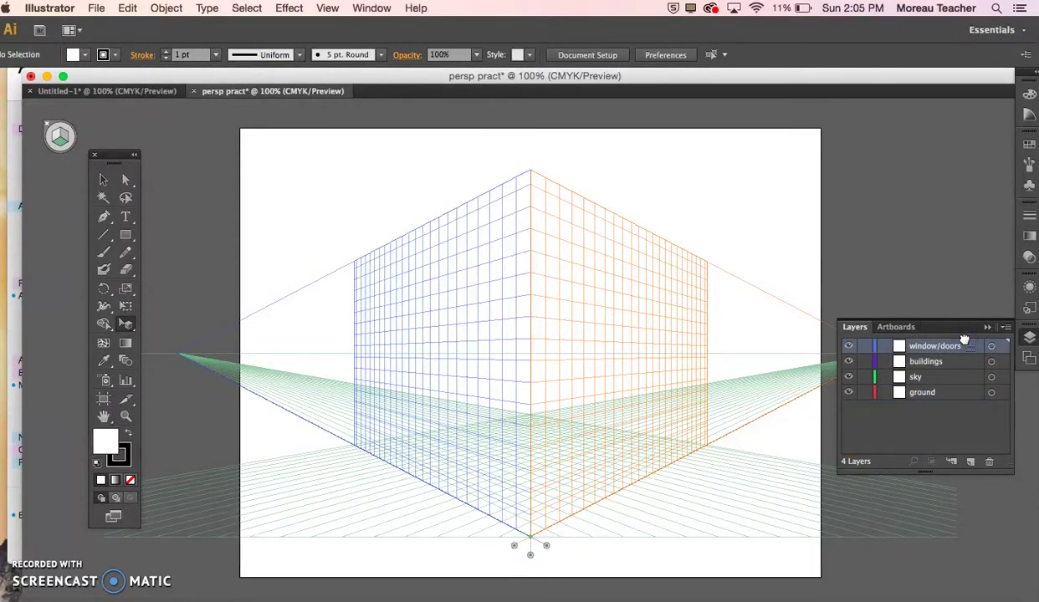
{"action": "left_click", "coordinate": [963, 347]}
{"action": "left_click", "coordinate": [984, 324]}
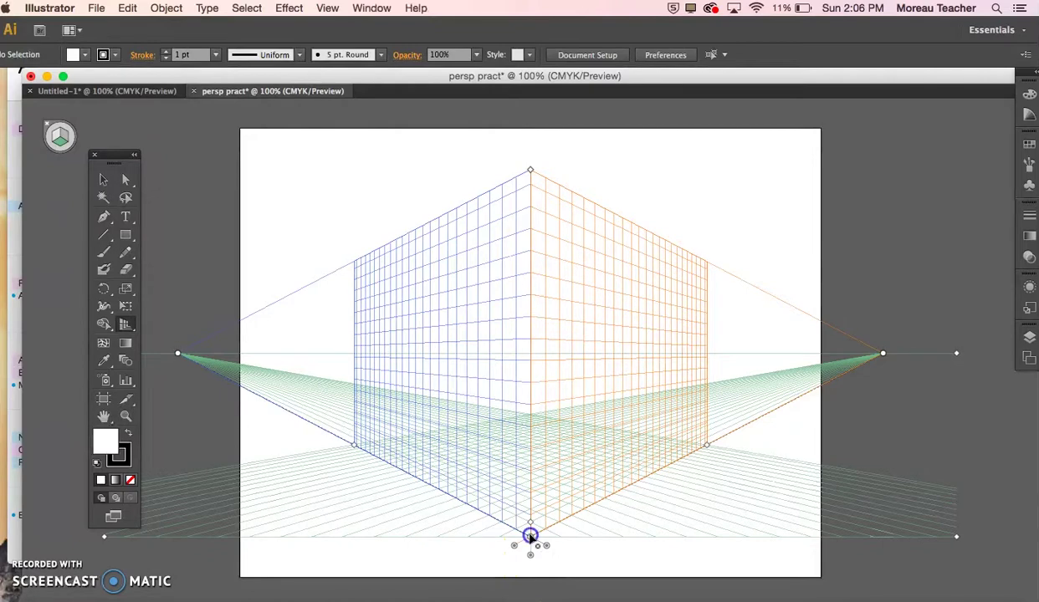
Try lowering and raising the perspective grid's ground plane, and stretch the grid's height above the artboard.
{"action": "mouse_move", "coordinate": [529, 554]}
{"action": "left_mouse_down"}
{"action": "mouse_move", "coordinate": [529, 585]}
{"action": "mouse_move", "coordinate": [524, 574]}
{"action": "left_mouse_up"}
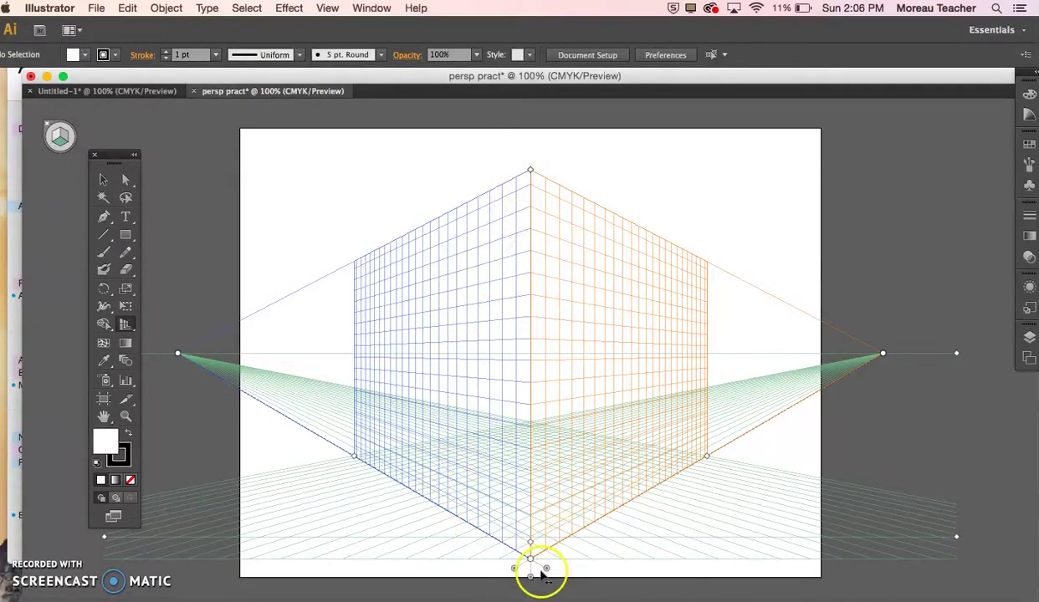
{"action": "left_click_drag", "start_coordinate": [533, 578], "coordinate": [535, 468]}
{"action": "left_click_drag", "start_coordinate": [531, 169], "coordinate": [526, 96]}
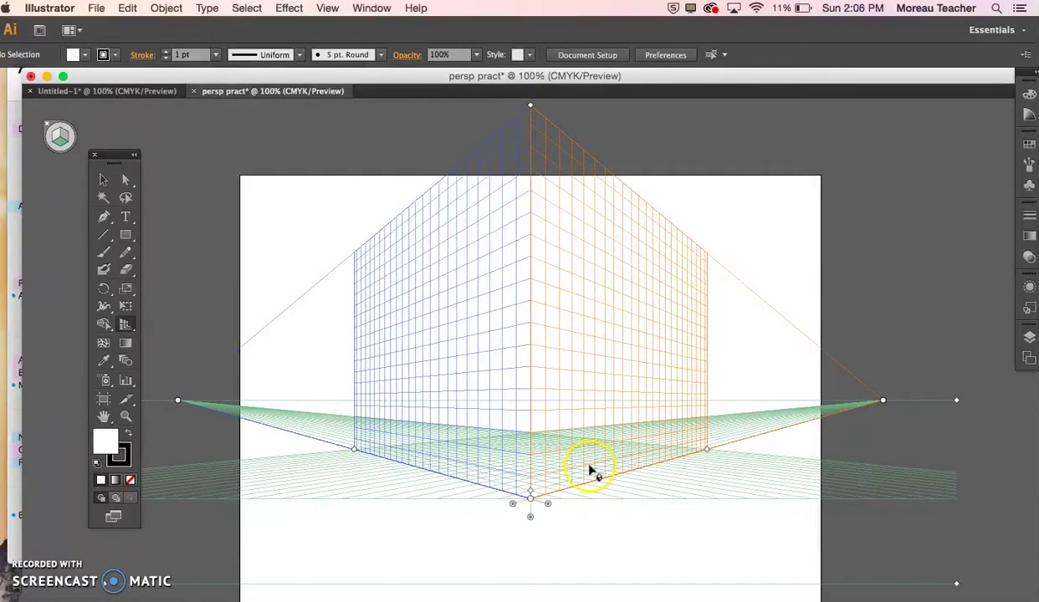
Raise the horizon to a height of about 417 pt and lower the grid's top to just inside the artboard.
{"action": "scroll", "coordinate": [529, 535], "scroll_direction": "down", "scroll_amount": 2}
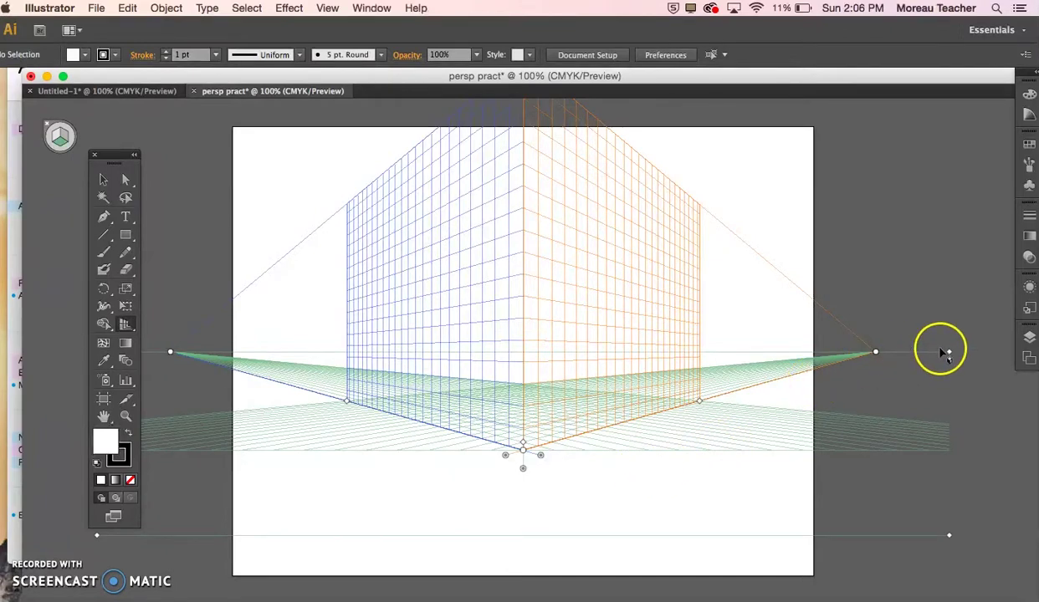
{"action": "left_click_drag", "start_coordinate": [943, 352], "coordinate": [916, 228]}
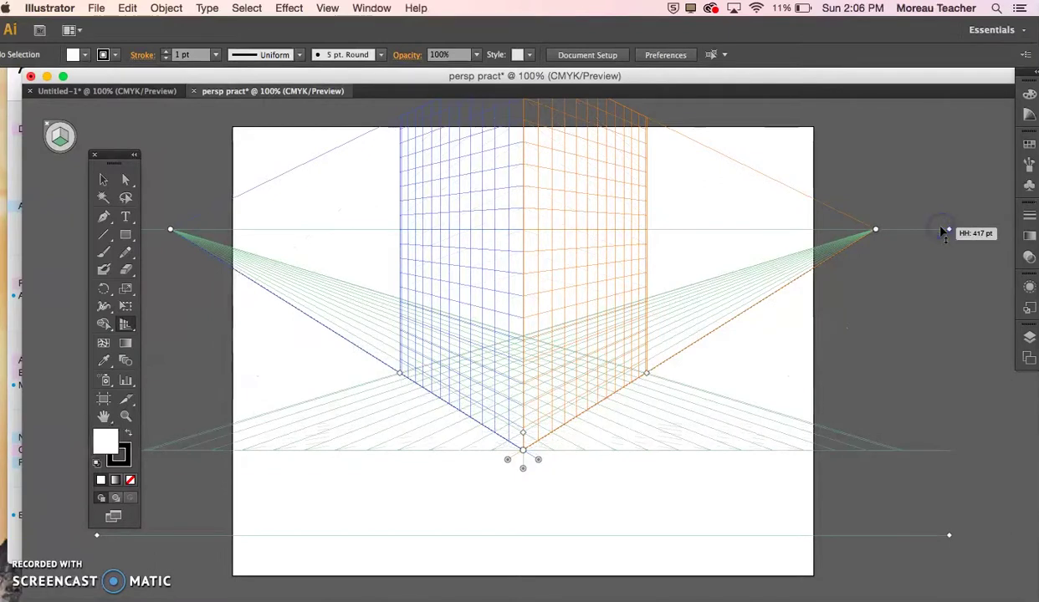
{"action": "scroll", "coordinate": [984, 372], "scroll_direction": "up", "scroll_amount": 5}
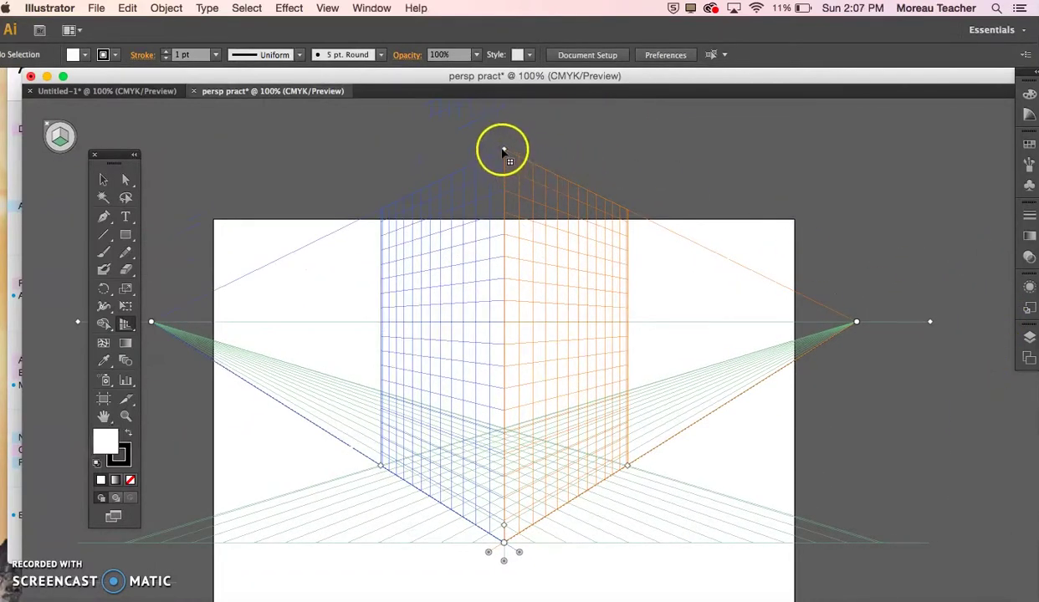
{"action": "left_click_drag", "start_coordinate": [503, 151], "coordinate": [505, 235]}
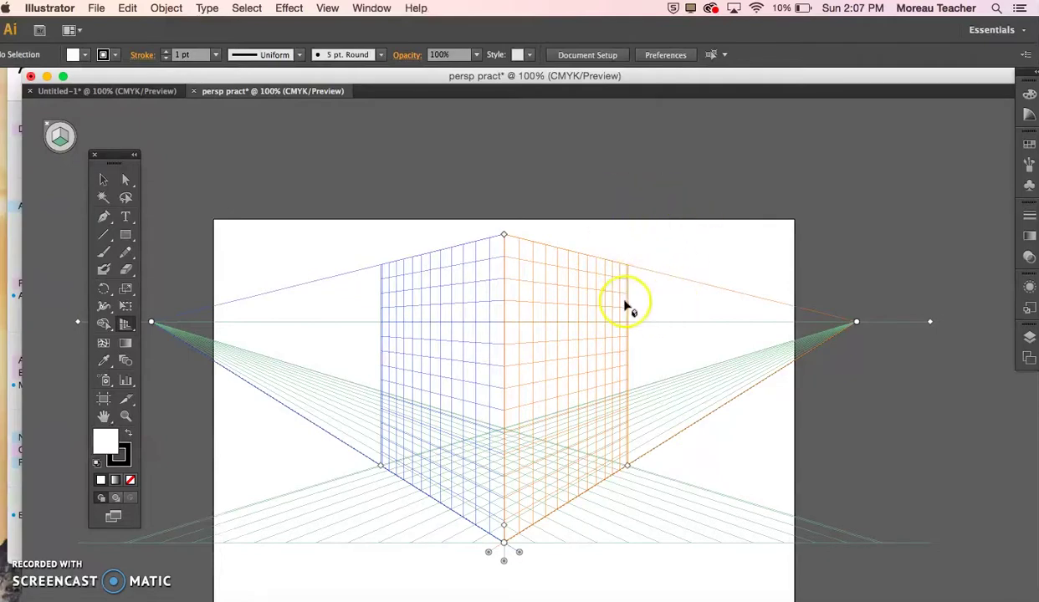
{"action": "scroll", "coordinate": [625, 306], "scroll_direction": "down", "scroll_amount": 3}
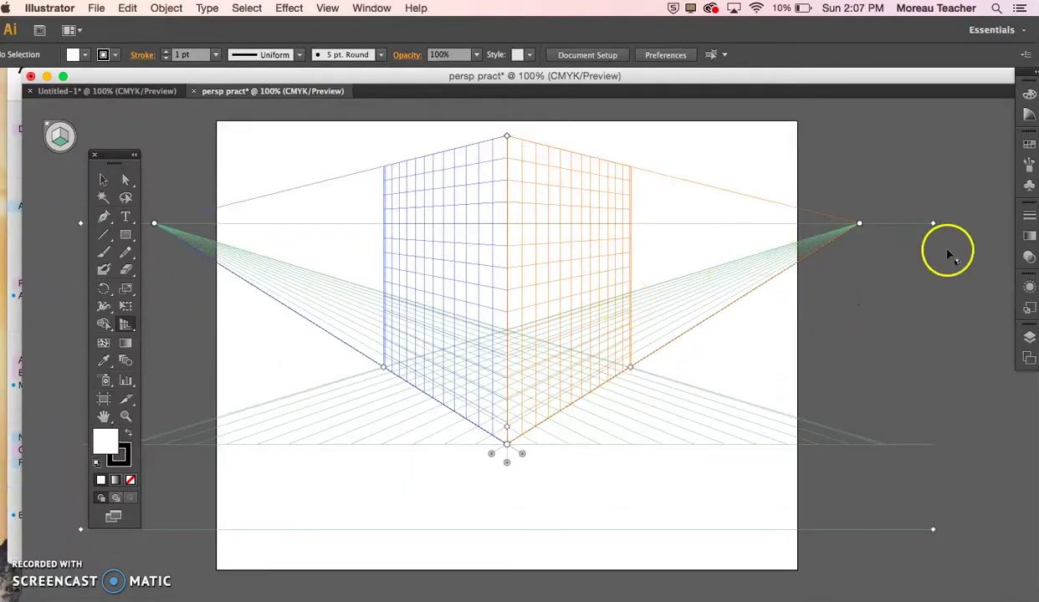
Drop the horizon line below the ground level and extend the grid planes outward toward the vanishing points.
{"action": "left_click_drag", "start_coordinate": [934, 226], "coordinate": [941, 544]}
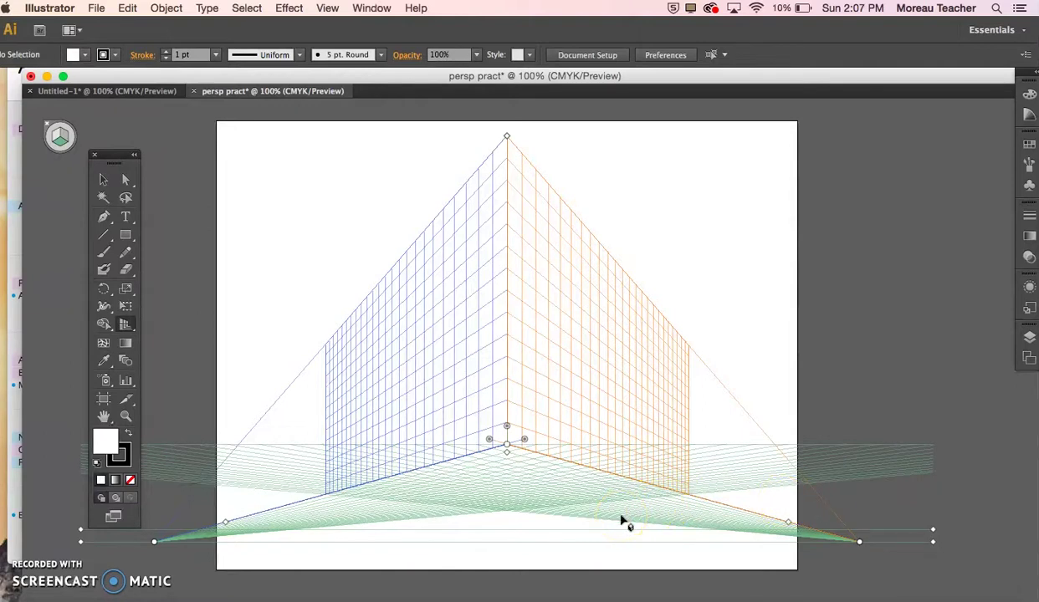
{"action": "left_click_drag", "start_coordinate": [778, 456], "coordinate": [857, 544]}
Raise the horizon back above the ground level and lower the ground plane toward the artboard's bottom edge.
{"action": "left_click_drag", "start_coordinate": [933, 542], "coordinate": [929, 369]}
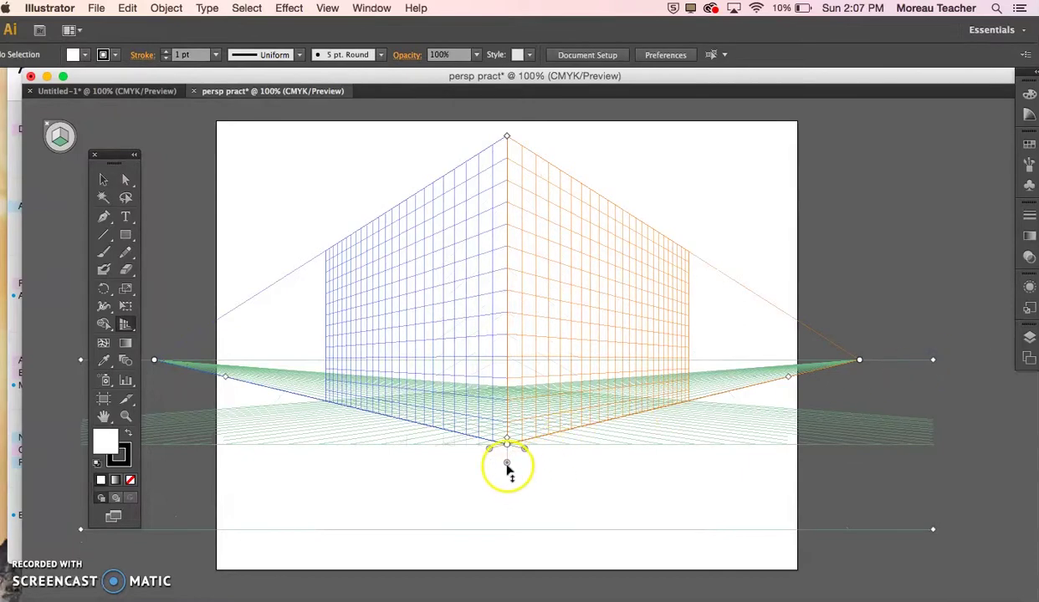
{"action": "left_click_drag", "start_coordinate": [506, 466], "coordinate": [509, 533]}
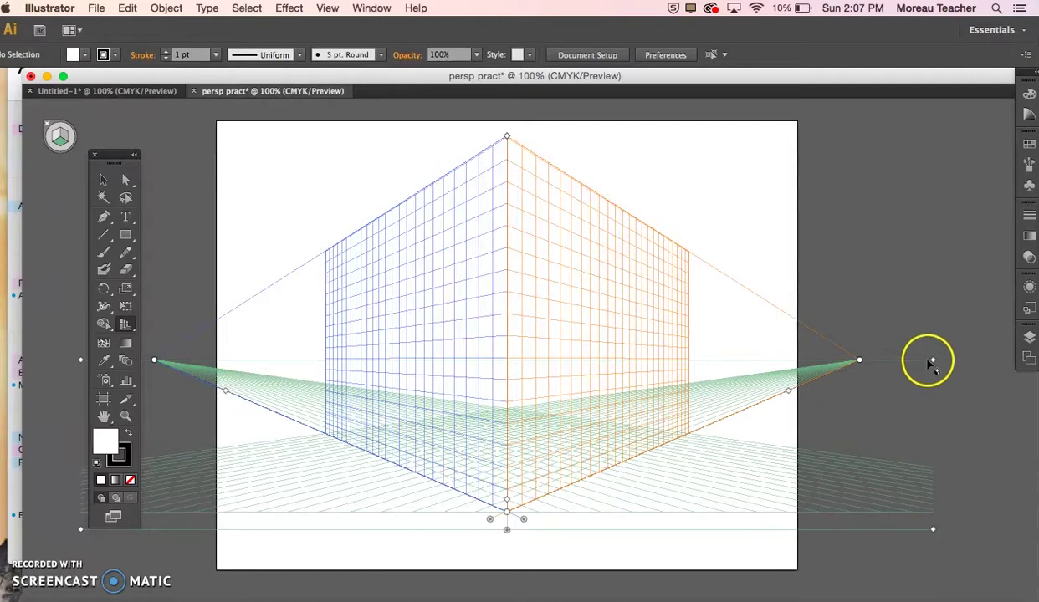
{"action": "left_click_drag", "start_coordinate": [932, 362], "coordinate": [933, 377]}
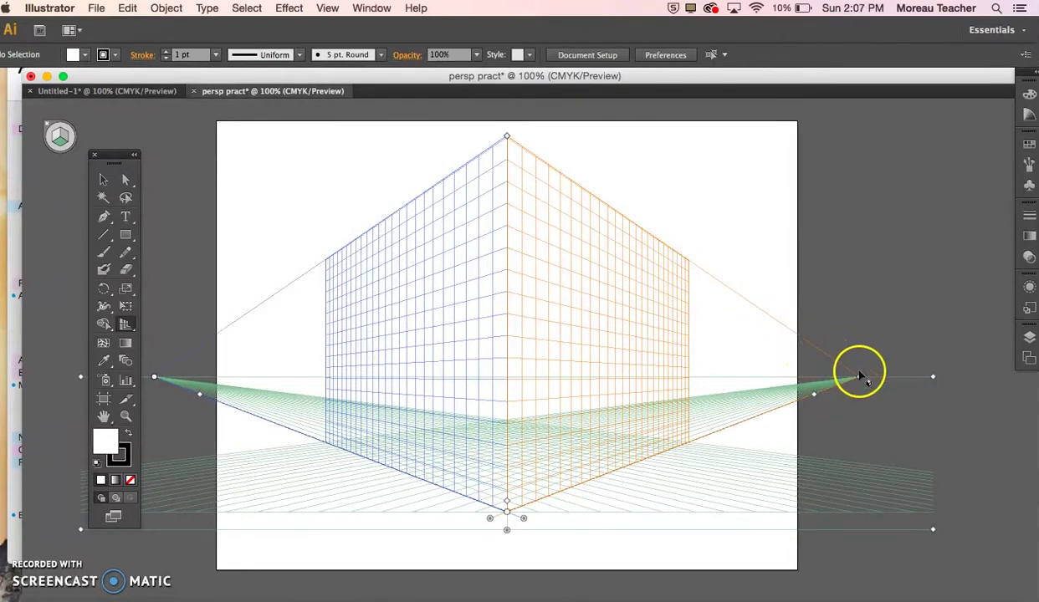
Move the right and left vanishing points farther outward along the horizon, well beyond the artboard.
{"action": "left_click_drag", "start_coordinate": [859, 378], "coordinate": [951, 379]}
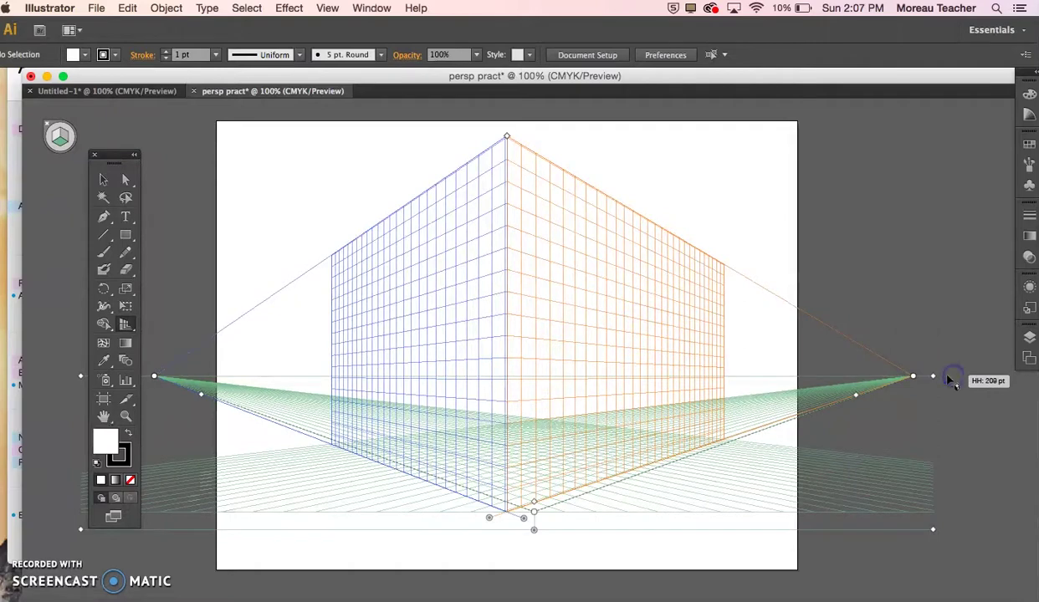
{"action": "scroll", "coordinate": [289, 378], "scroll_direction": "left", "scroll_amount": 5}
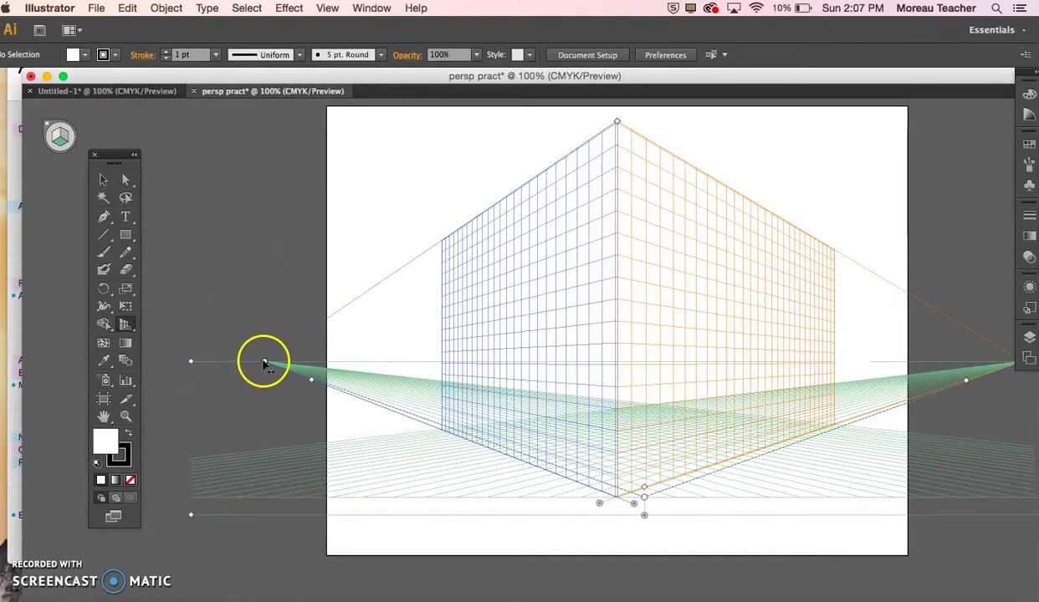
{"action": "left_click_drag", "start_coordinate": [264, 366], "coordinate": [209, 366]}
{"action": "left_click", "coordinate": [200, 364]}
{"action": "left_click", "coordinate": [429, 399]}
{"action": "scroll", "coordinate": [429, 401], "scroll_direction": "right", "scroll_amount": 5}
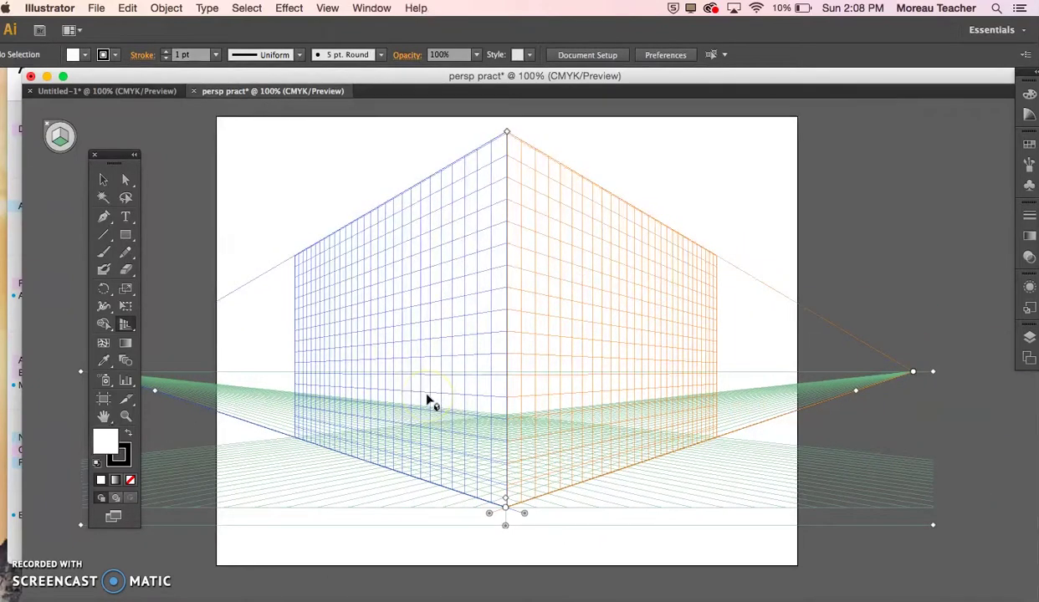
Show the layers again and target the buildings layer for drawing.
{"action": "left_click", "coordinate": [1029, 339]}
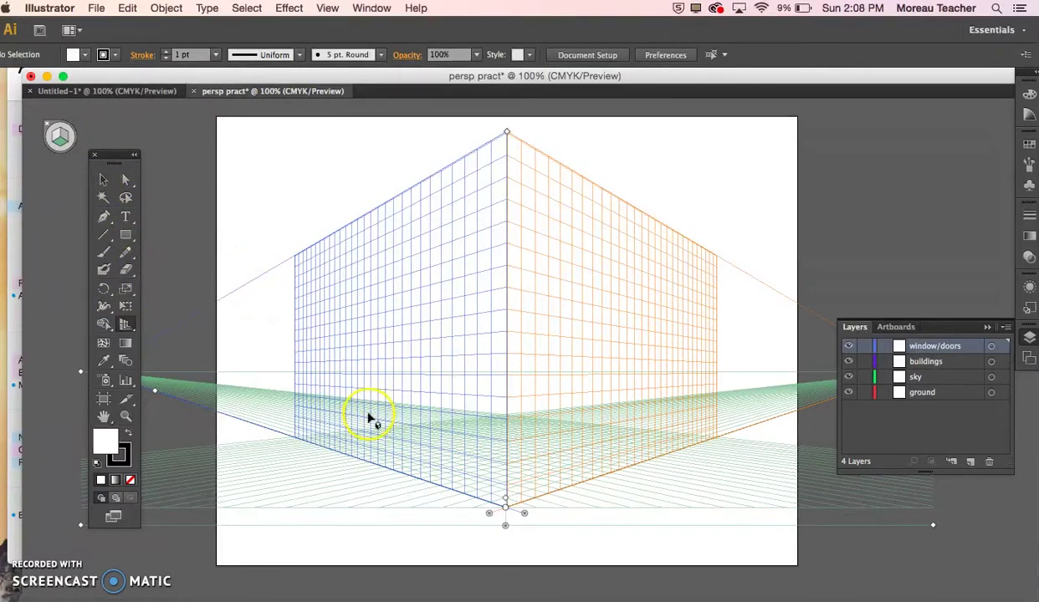
{"action": "left_click", "coordinate": [894, 361]}
{"action": "left_click", "coordinate": [991, 361]}
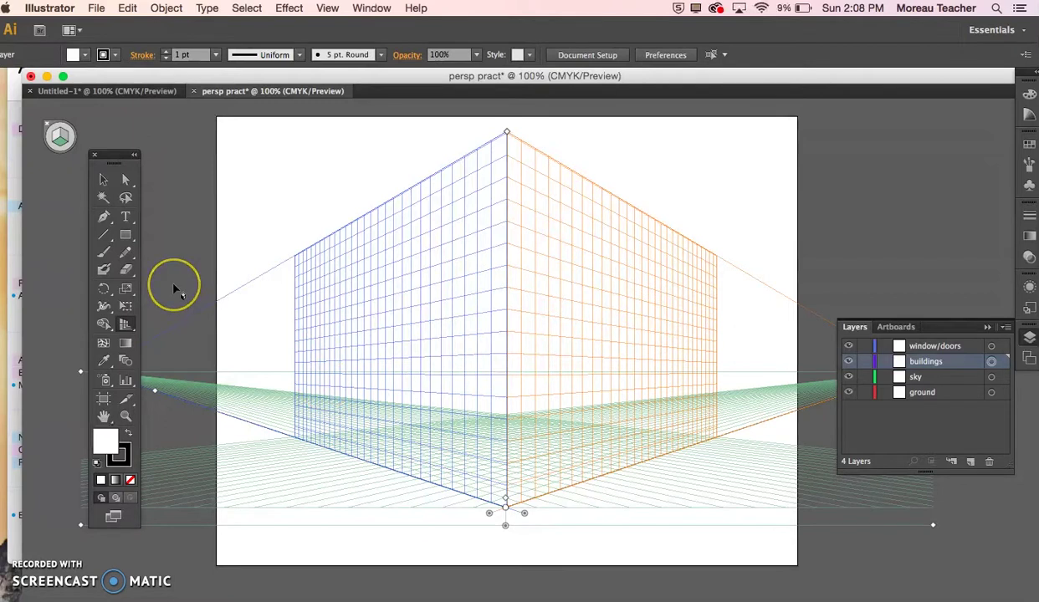
Choose the Rectangle tool and set a magenta-pink fill with no stroke.
{"action": "key", "text": "m"}
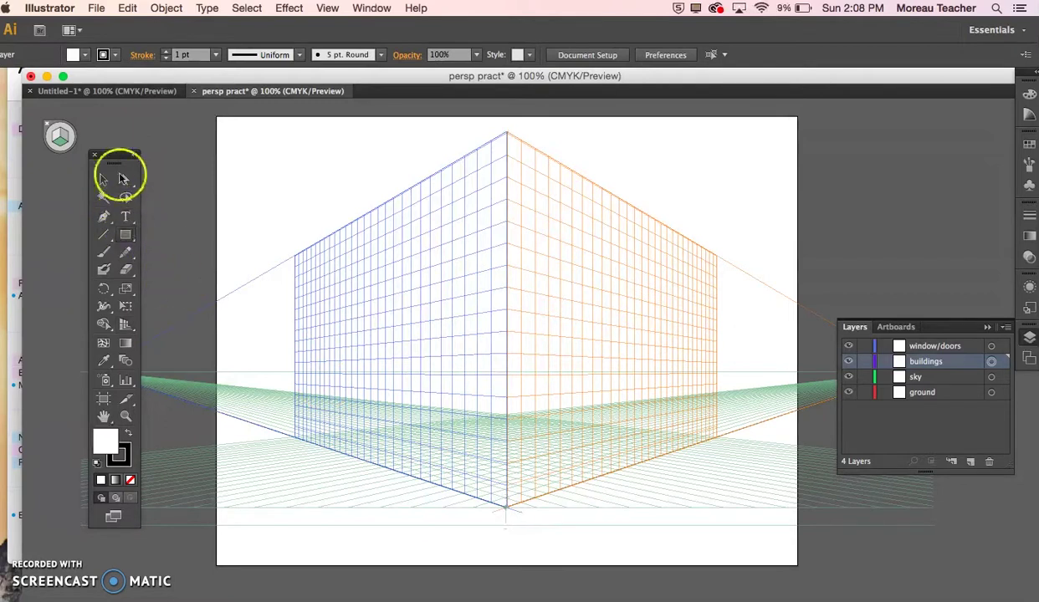
{"action": "left_click", "coordinate": [82, 55]}
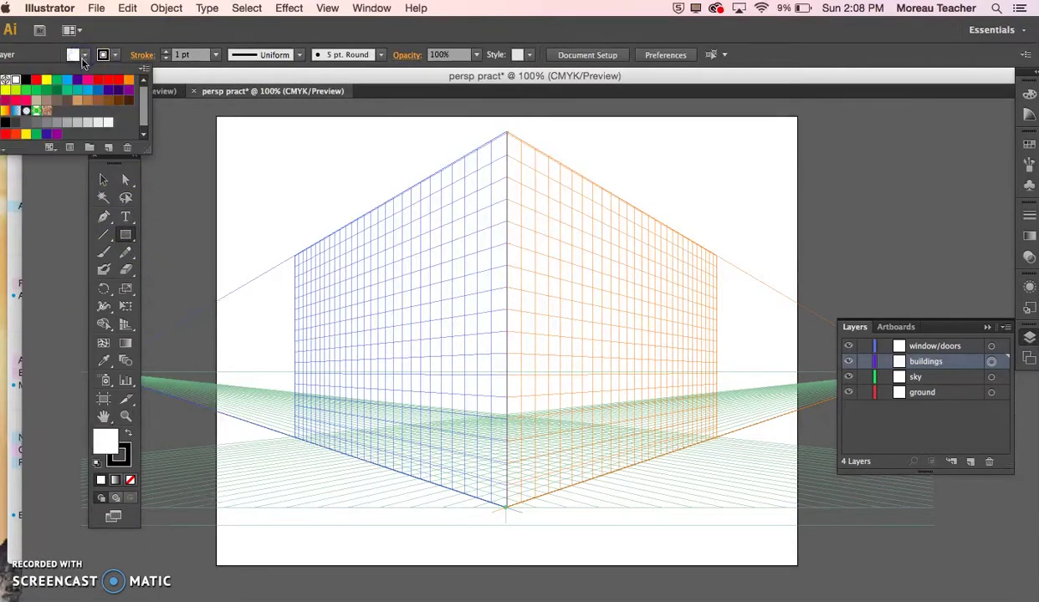
{"action": "left_click", "coordinate": [87, 80]}
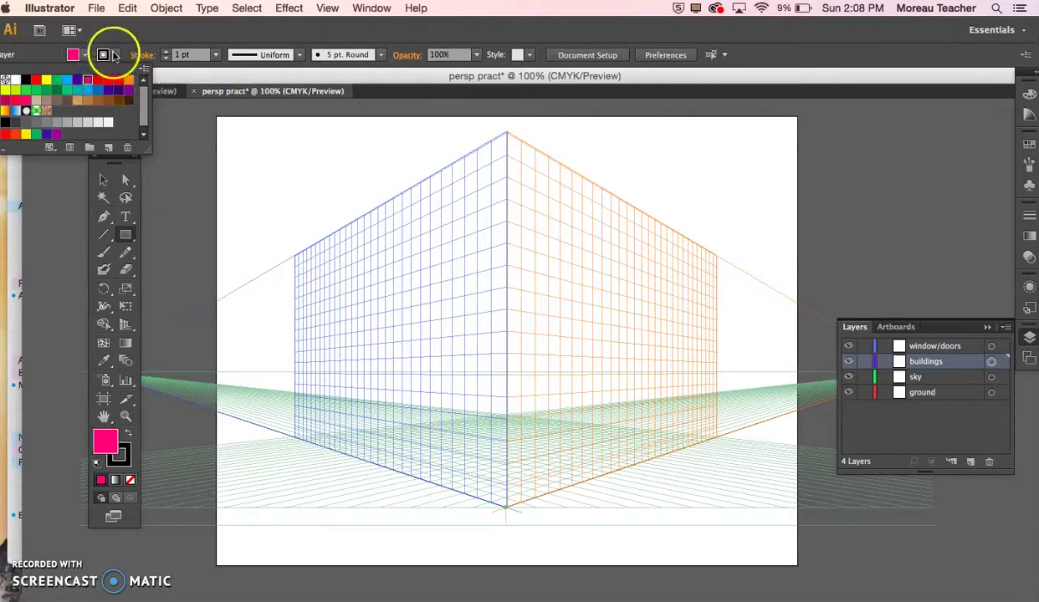
{"action": "left_click", "coordinate": [116, 55]}
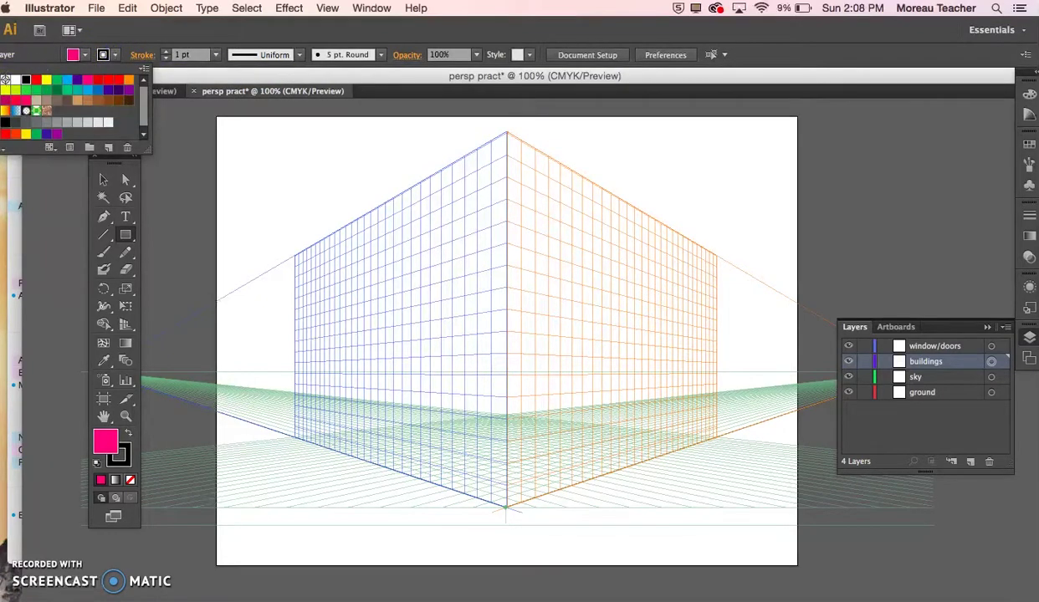
{"action": "left_click", "coordinate": [35, 110]}
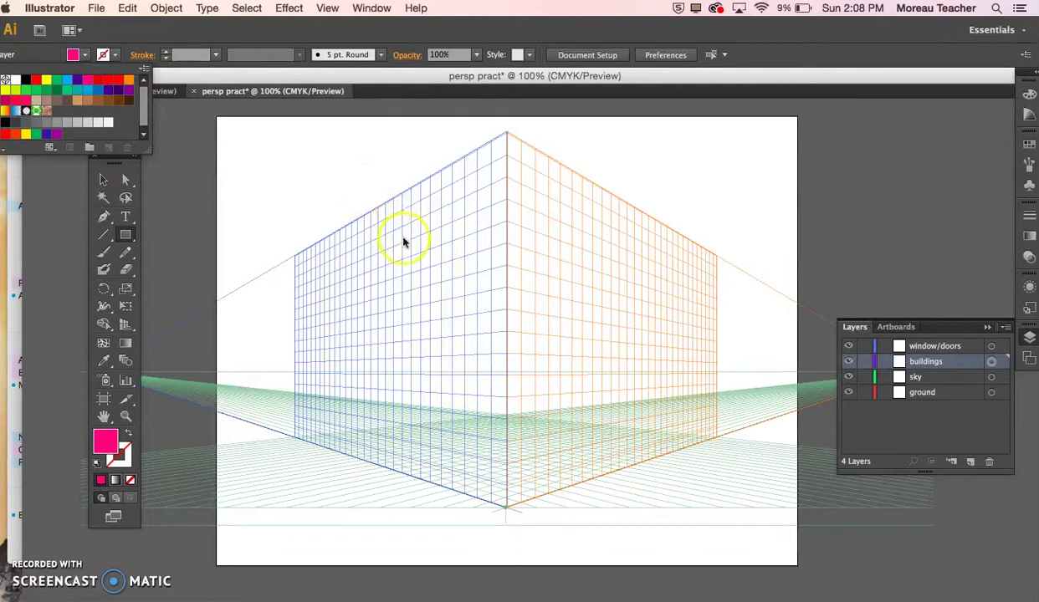
{"action": "left_click", "coordinate": [389, 287]}
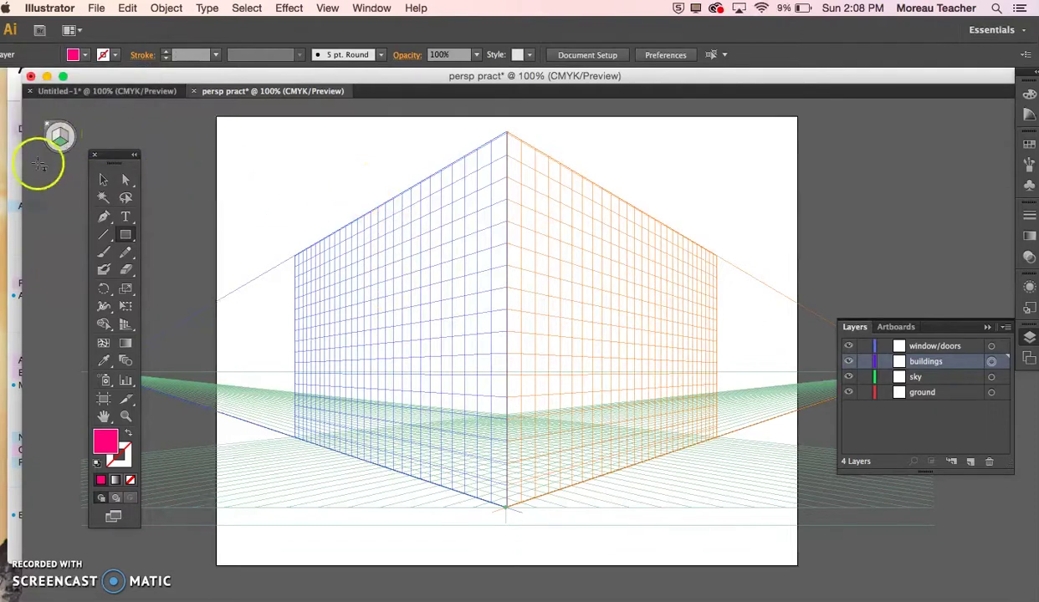
Activate the left grid plane and draw a building wall about 429 by 554 pt, with its base on the plane's ground line.
{"action": "left_click", "coordinate": [56, 135]}
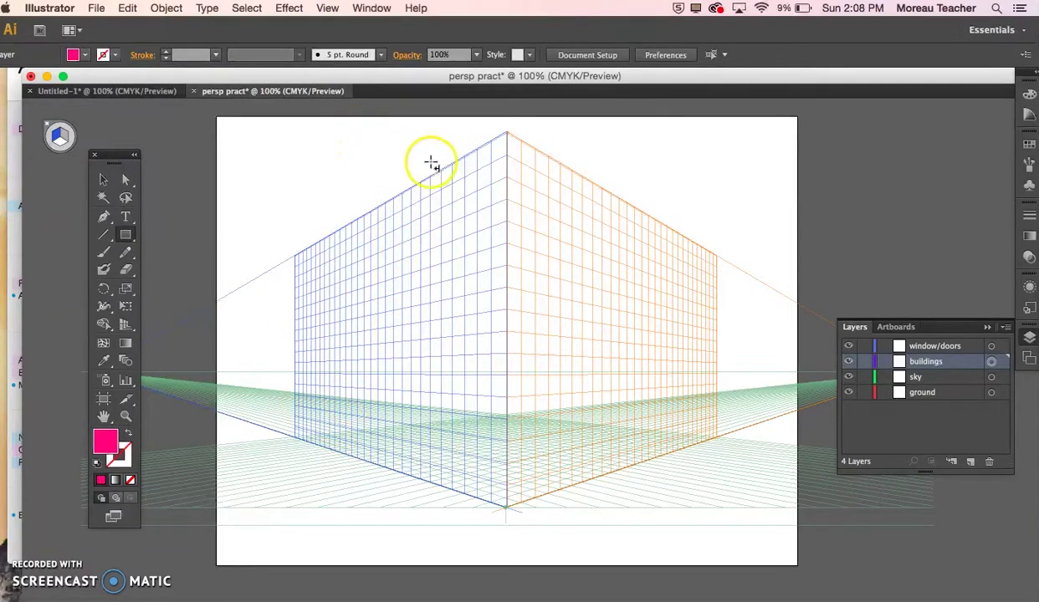
{"action": "left_click_drag", "start_coordinate": [456, 136], "coordinate": [339, 453]}
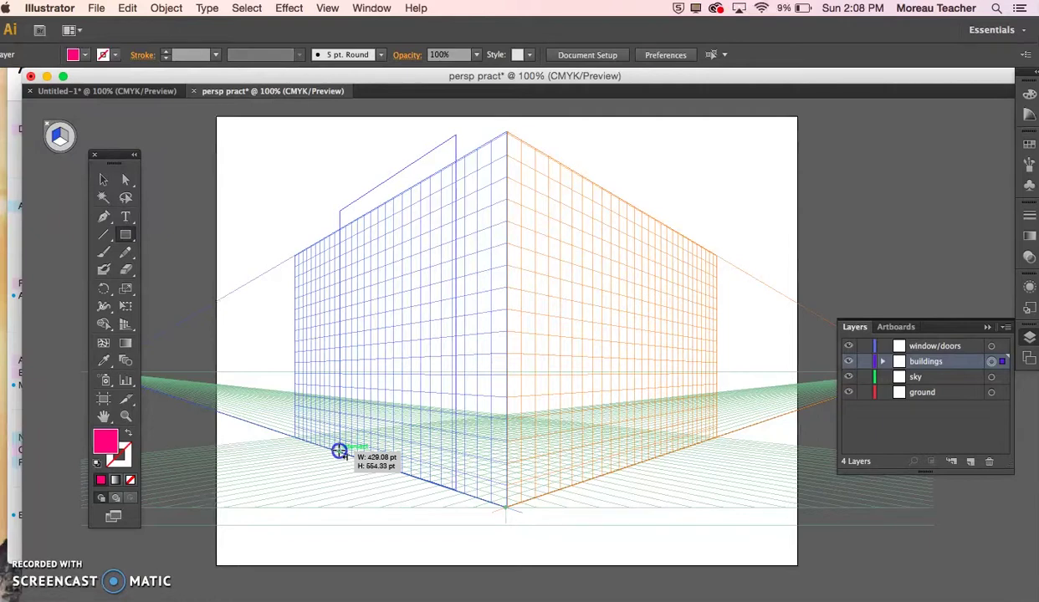
{"action": "left_click_drag", "start_coordinate": [339, 453], "coordinate": [340, 452]}
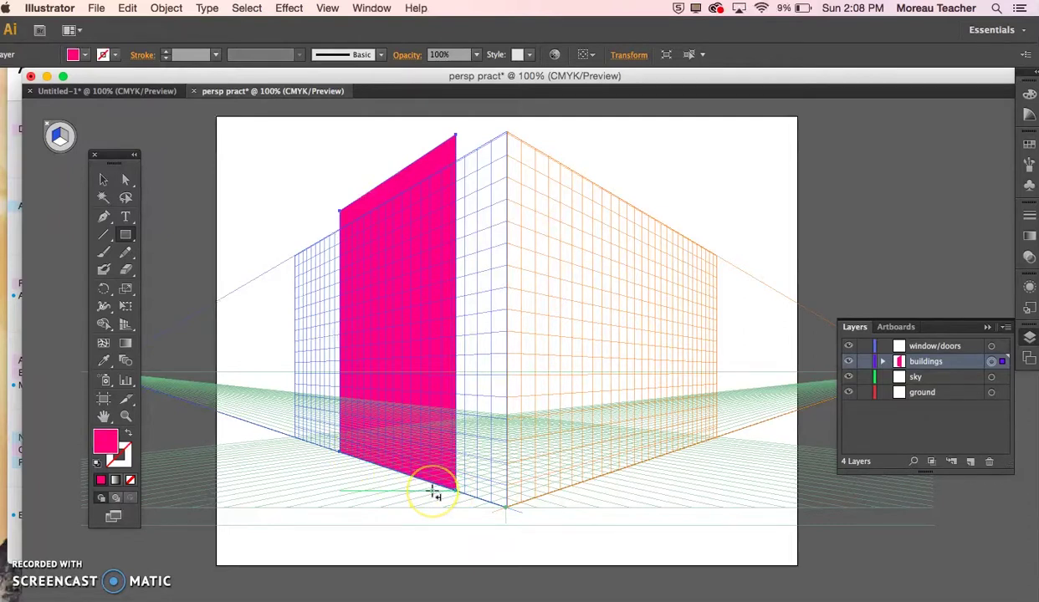
Try a narrow second wall on the left plane, move it up to the ground line with Perspective Selection, and delete it.
{"action": "mouse_move", "coordinate": [434, 493]}
{"action": "left_mouse_down"}
{"action": "mouse_move", "coordinate": [418, 475]}
{"action": "mouse_move", "coordinate": [249, 417]}
{"action": "left_mouse_up"}
{"action": "left_click_drag", "start_coordinate": [319, 467], "coordinate": [316, 179]}
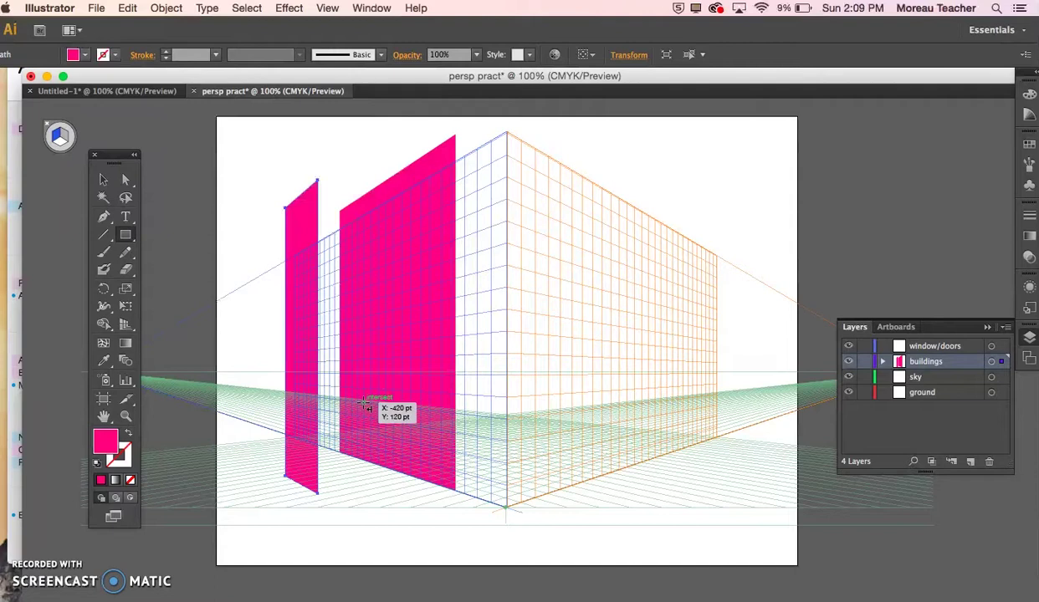
{"action": "key", "text": "shift+v"}
{"action": "left_click_drag", "start_coordinate": [301, 394], "coordinate": [308, 347]}
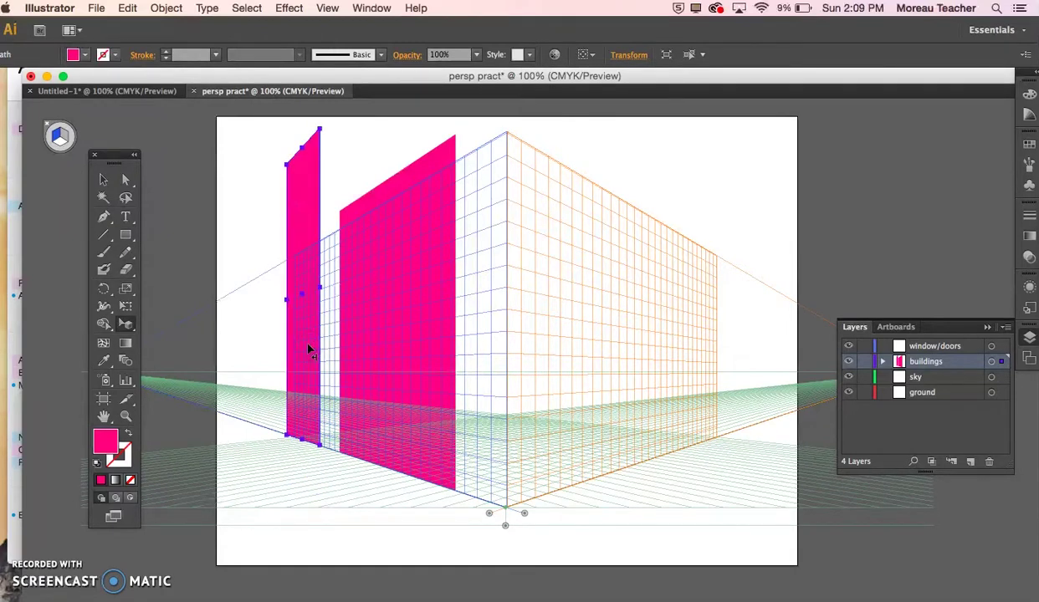
{"action": "key", "text": "Delete"}
Select the remaining magenta wall with the Perspective Selection tool.
{"action": "left_click", "coordinate": [389, 349]}
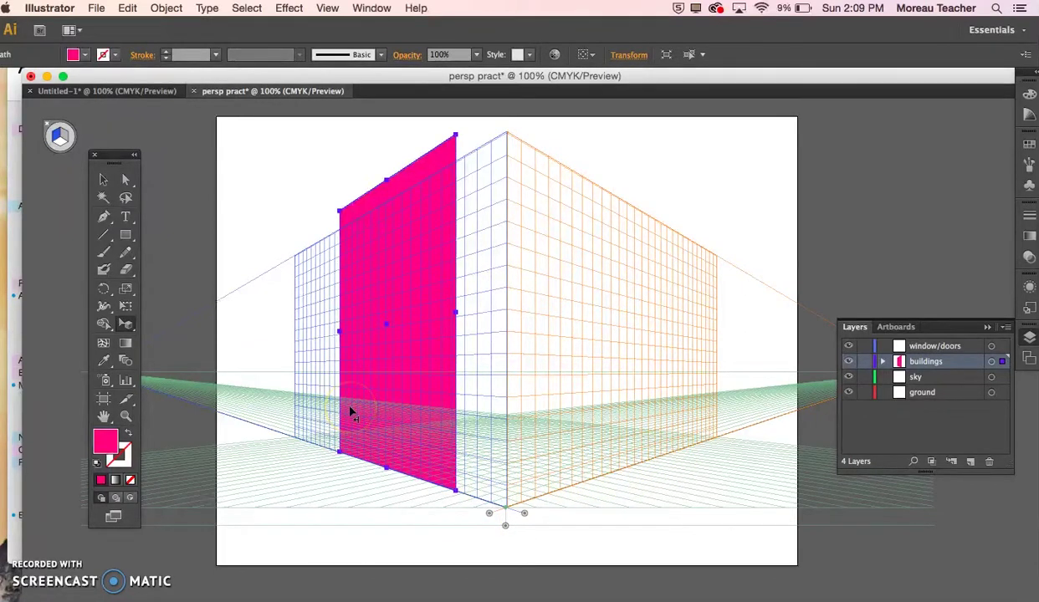
{"action": "left_click", "coordinate": [373, 335]}
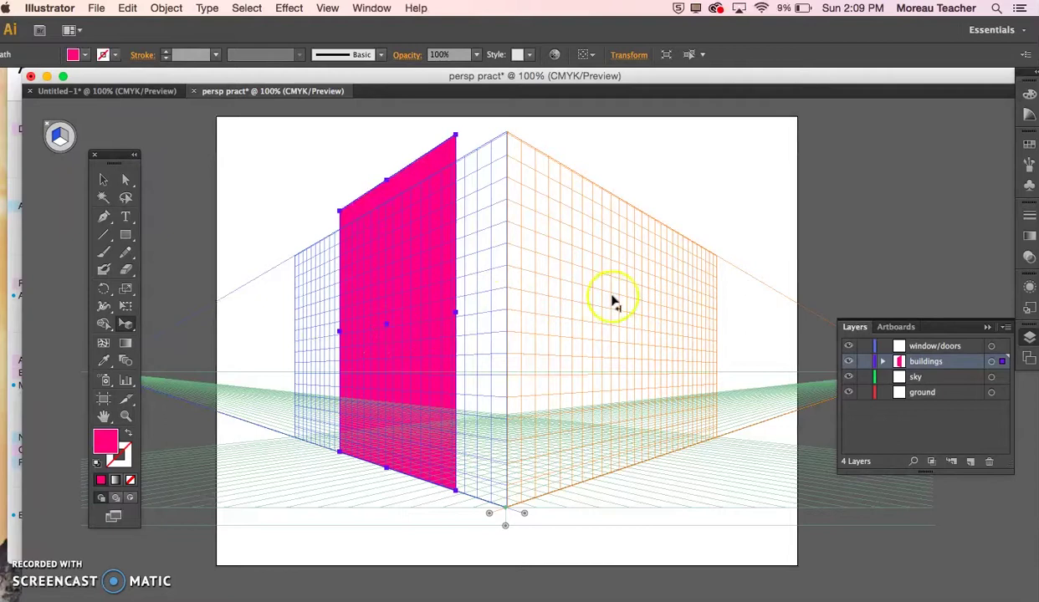
Activate the right grid plane and draw a narrow side wall with the Rectangle tool, starting at the magenta wall's upper front corner.
{"action": "left_click", "coordinate": [63, 135]}
{"action": "key", "text": "m"}
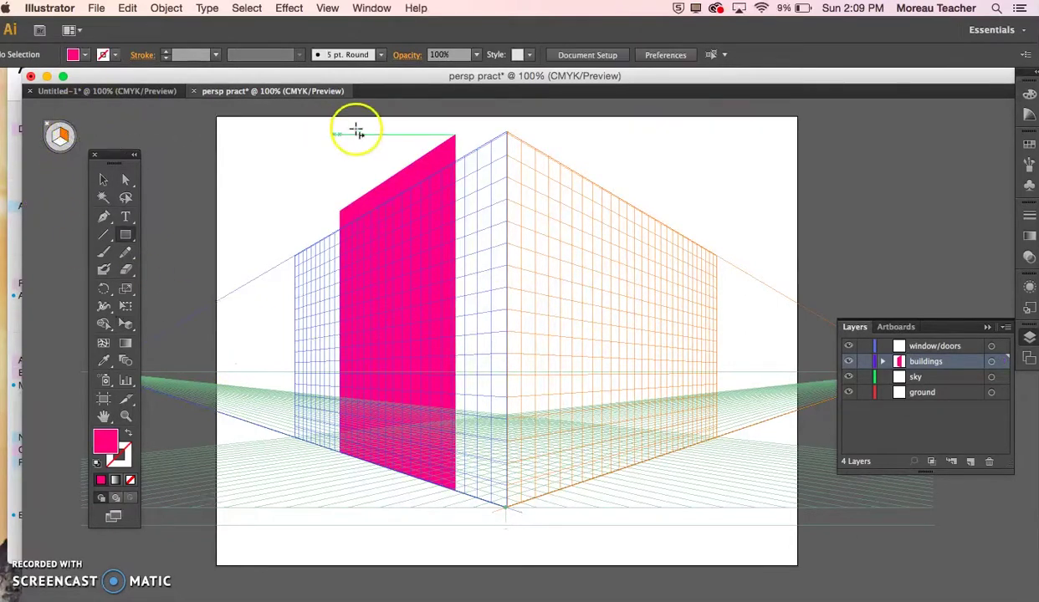
{"action": "key", "text": "super+equal"}
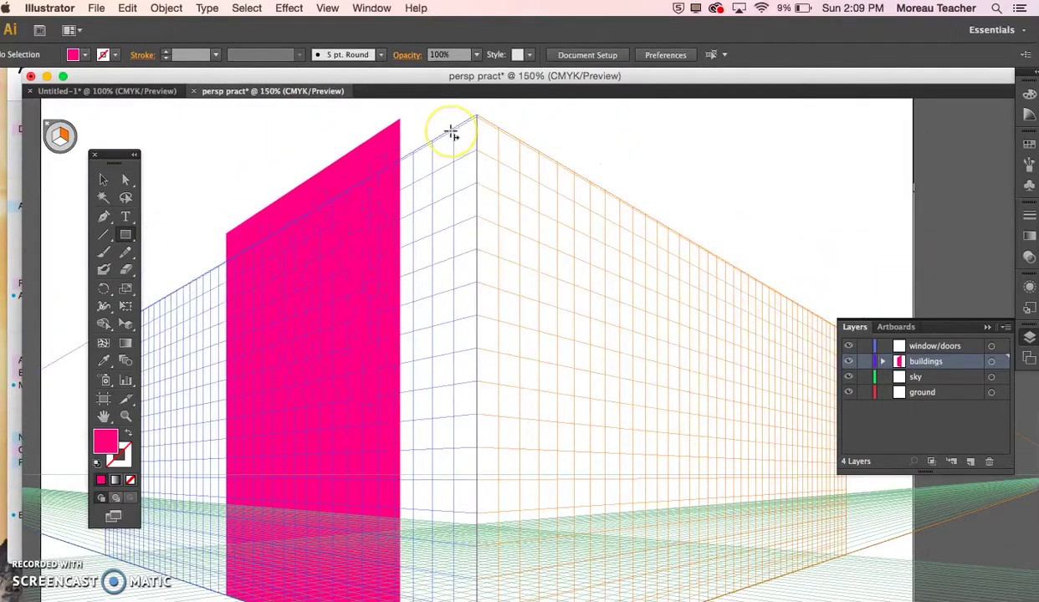
{"action": "left_click_drag", "start_coordinate": [417, 116], "coordinate": [404, 121]}
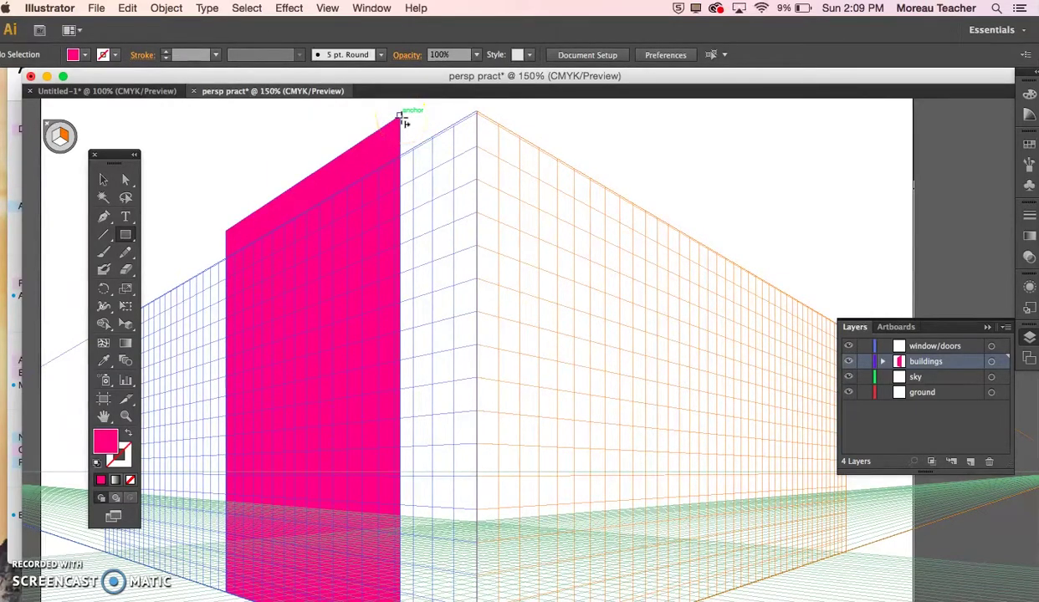
{"action": "left_click_drag", "start_coordinate": [402, 120], "coordinate": [497, 590]}
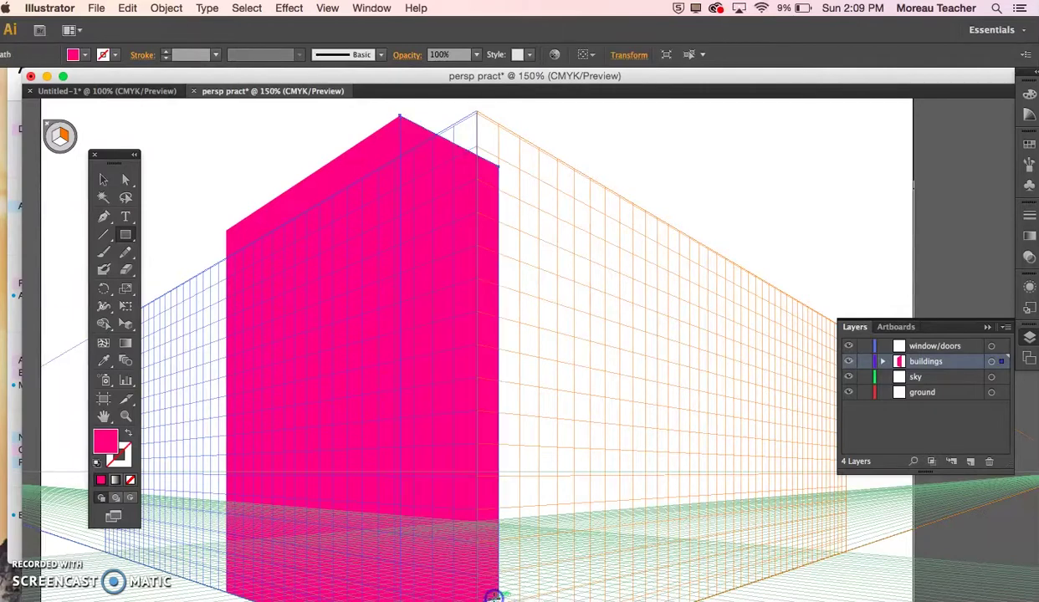
{"action": "scroll", "coordinate": [574, 505], "scroll_direction": "down", "scroll_amount": 3}
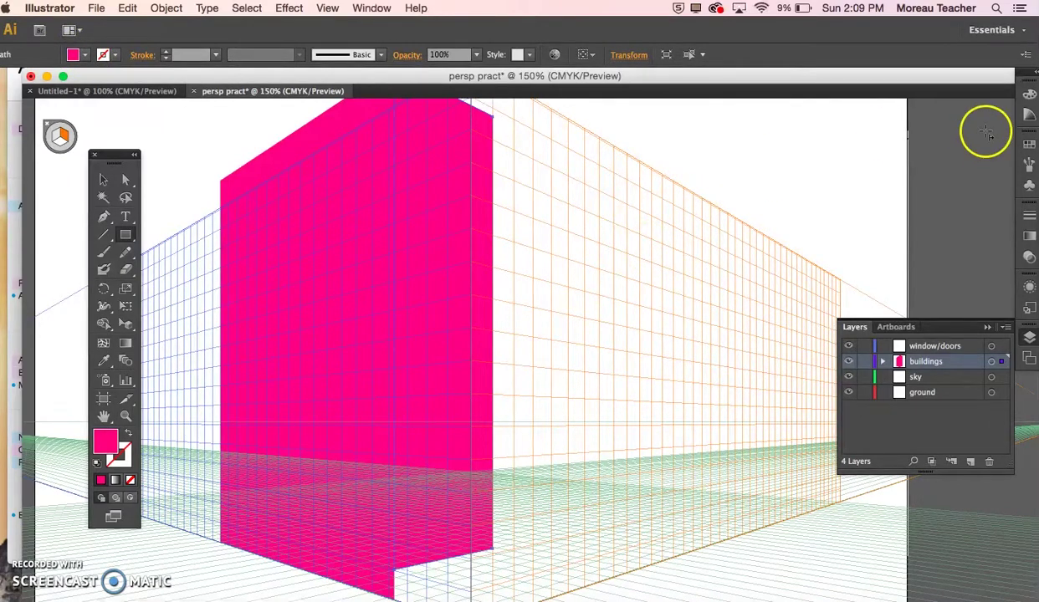
Try a light pink tint on the magenta building's new side wall, and settle on a darker magenta shade.
{"action": "left_click", "coordinate": [1030, 116]}
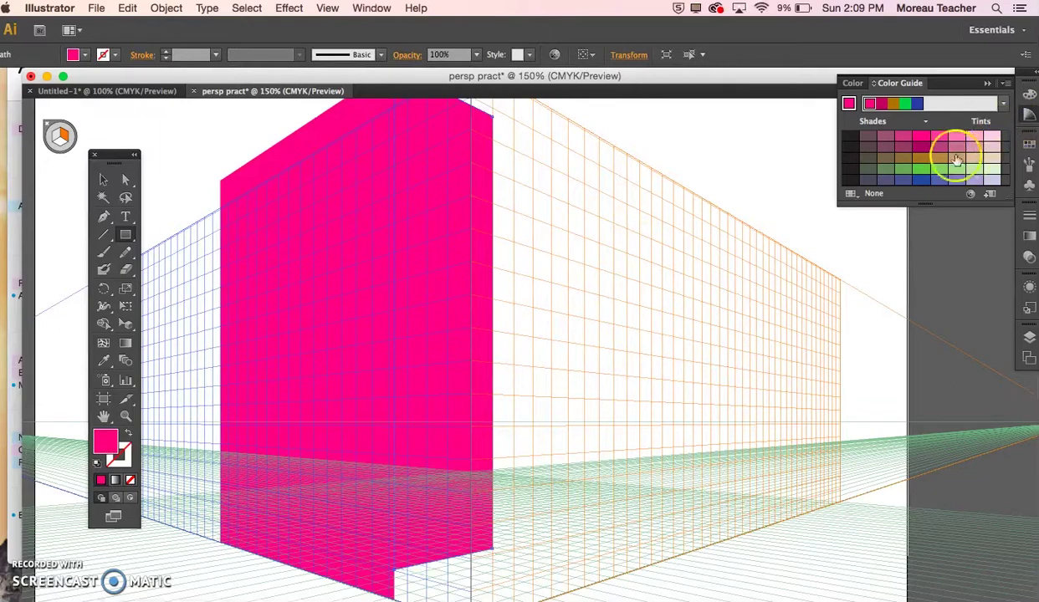
{"action": "left_click", "coordinate": [921, 147]}
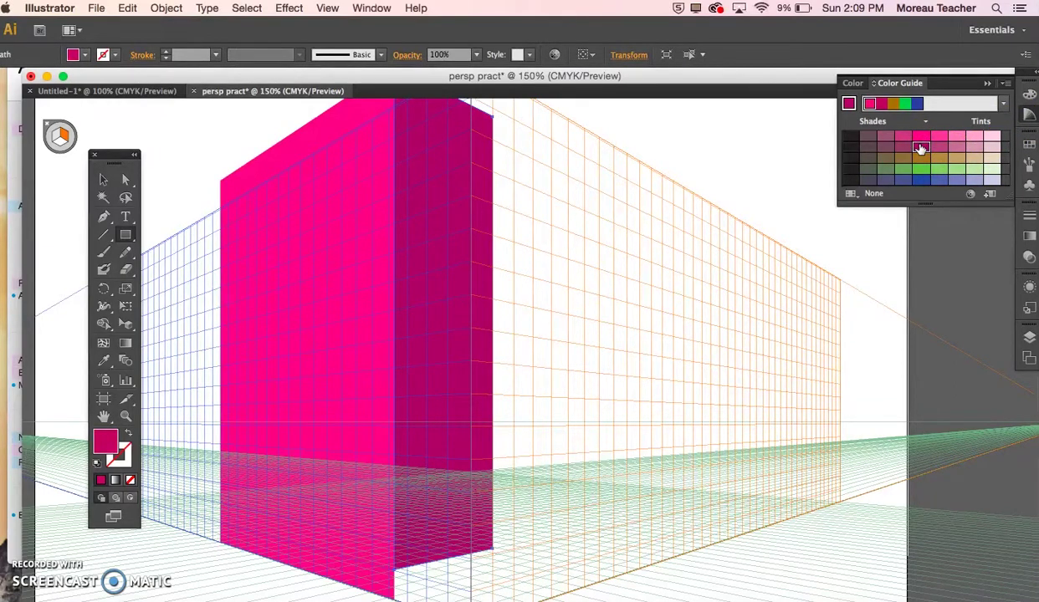
{"action": "mouse_move", "coordinate": [920, 148]}
{"action": "left_mouse_down"}
{"action": "mouse_move", "coordinate": [923, 135]}
{"action": "mouse_move", "coordinate": [967, 140]}
{"action": "left_mouse_up"}
{"action": "left_click", "coordinate": [959, 136]}
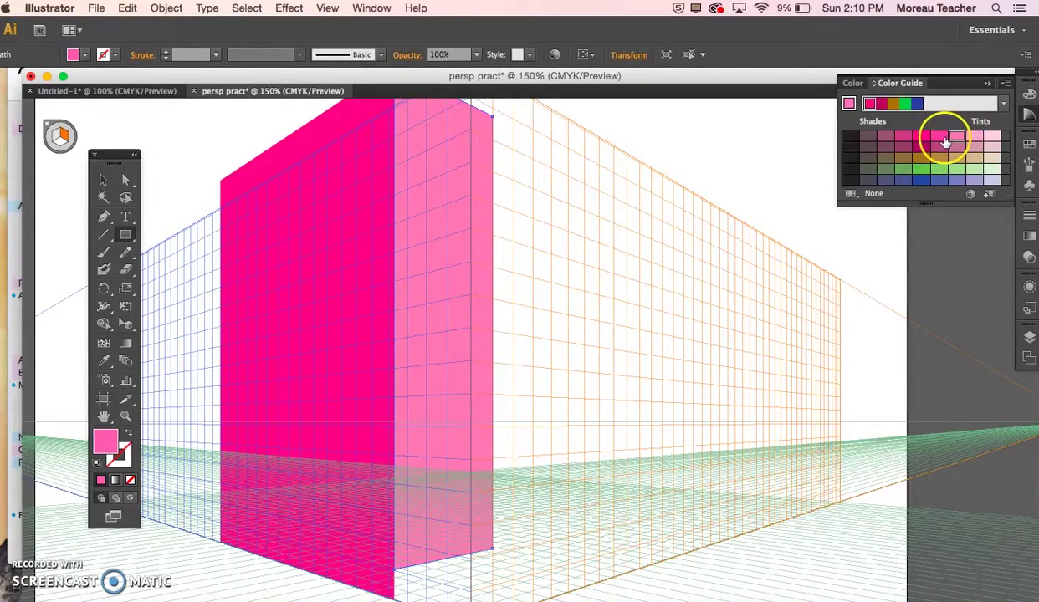
{"action": "left_click", "coordinate": [920, 148]}
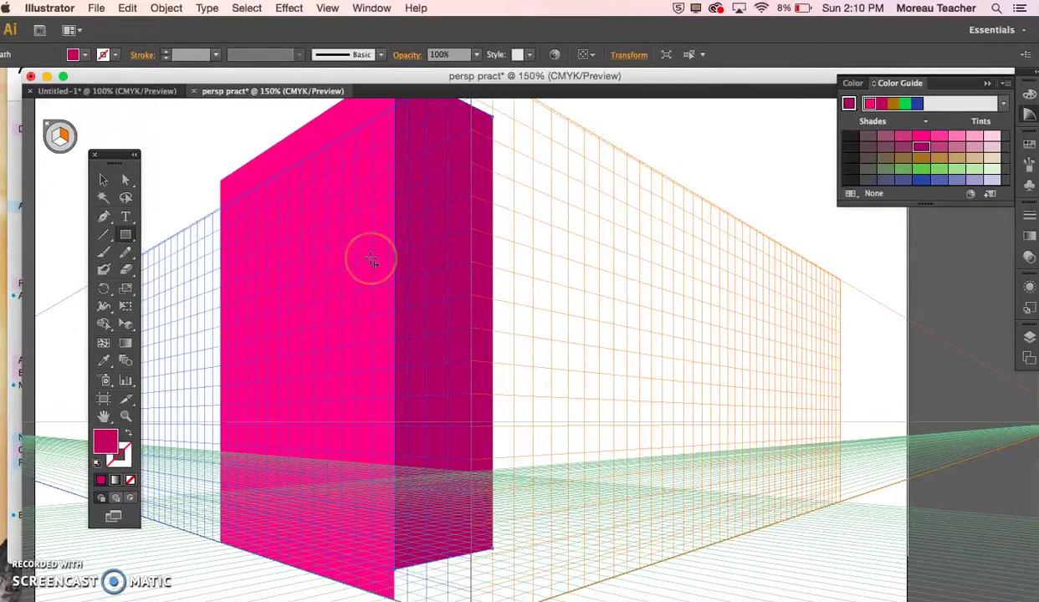
Extend the dark magenta side wall down with Perspective Selection so its base meets the front wall's lower corner.
{"action": "key", "text": "super+1"}
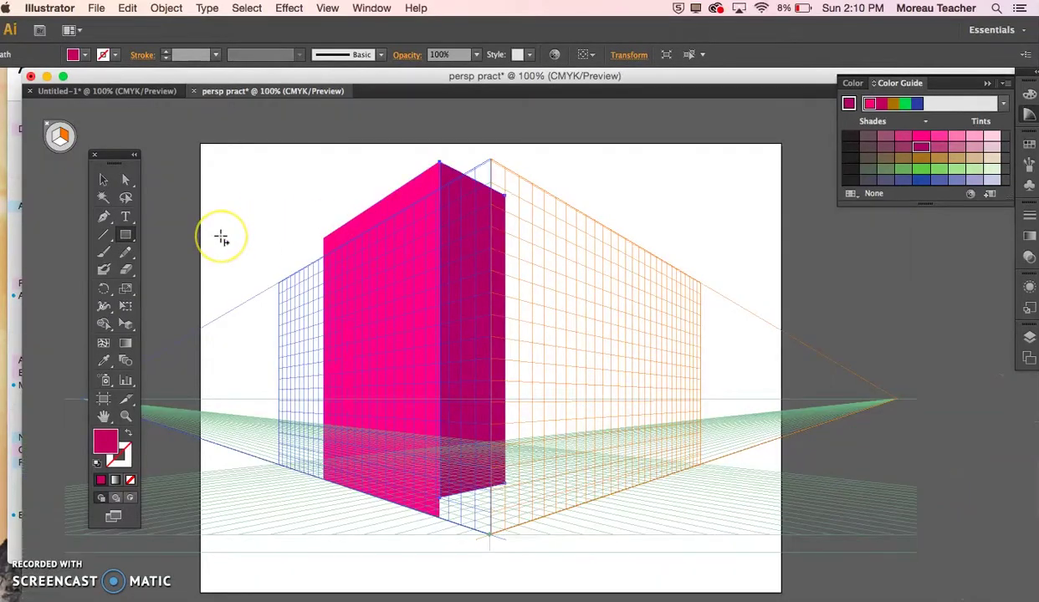
{"action": "key", "text": "shift+v"}
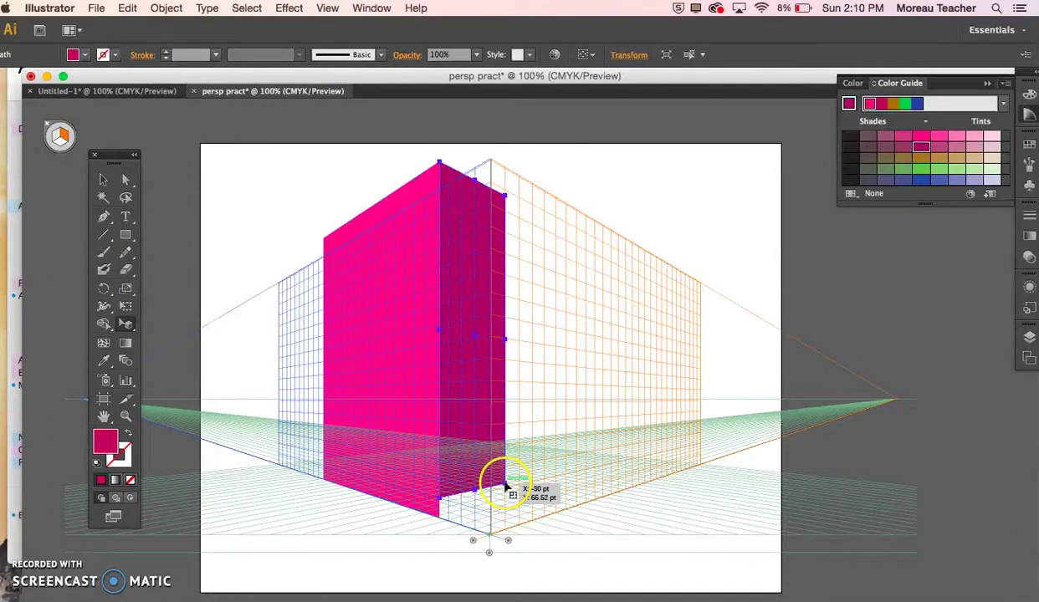
{"action": "left_click_drag", "start_coordinate": [509, 488], "coordinate": [508, 502]}
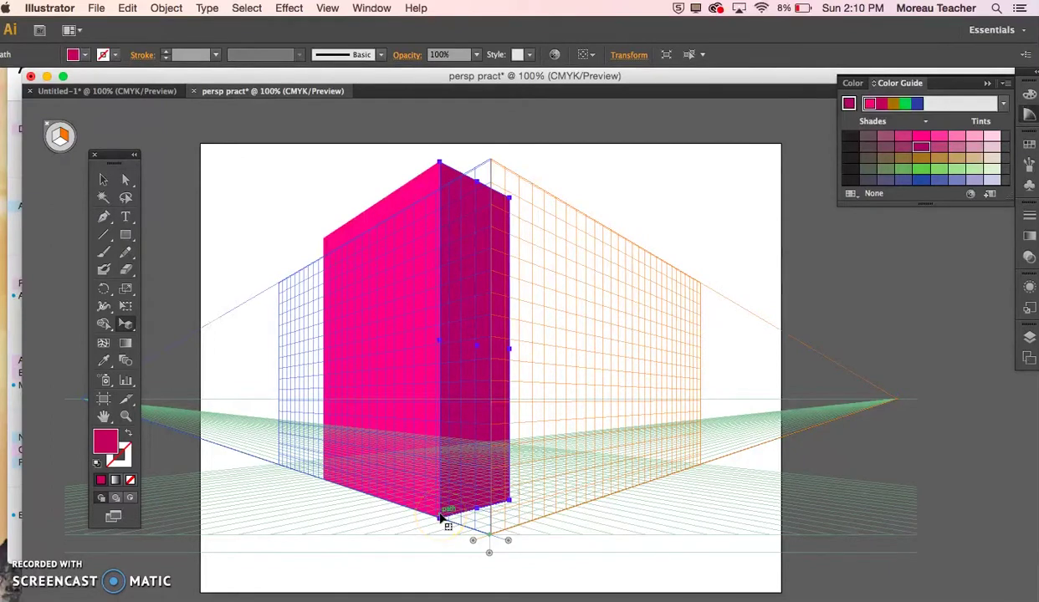
Draw a red wall about 459 by 567 pt on the right grid plane of the buildings layer, with its base on the ground line.
{"action": "left_click", "coordinate": [1029, 337]}
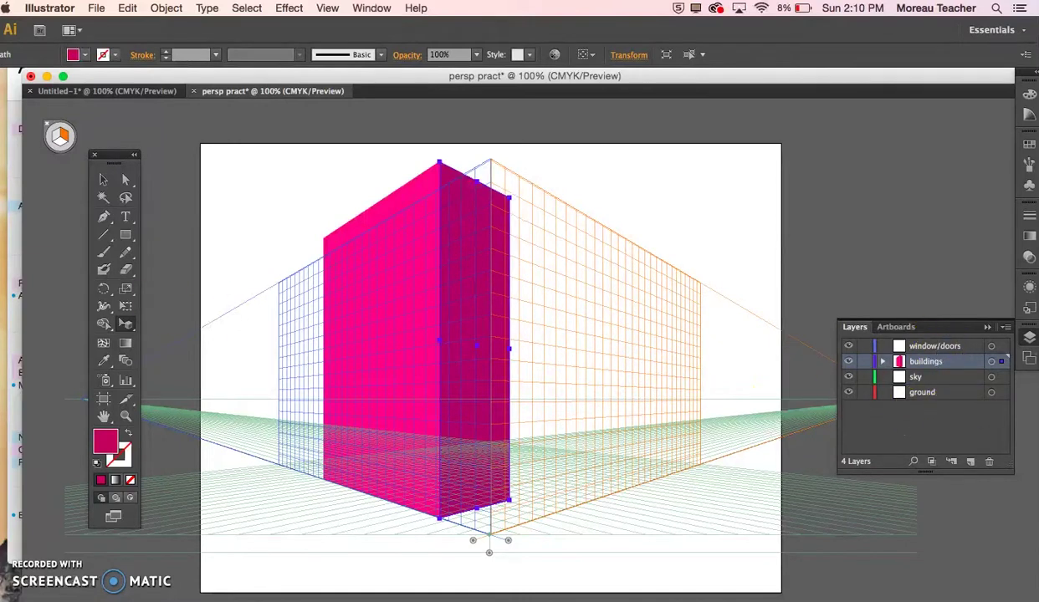
{"action": "key", "text": "m"}
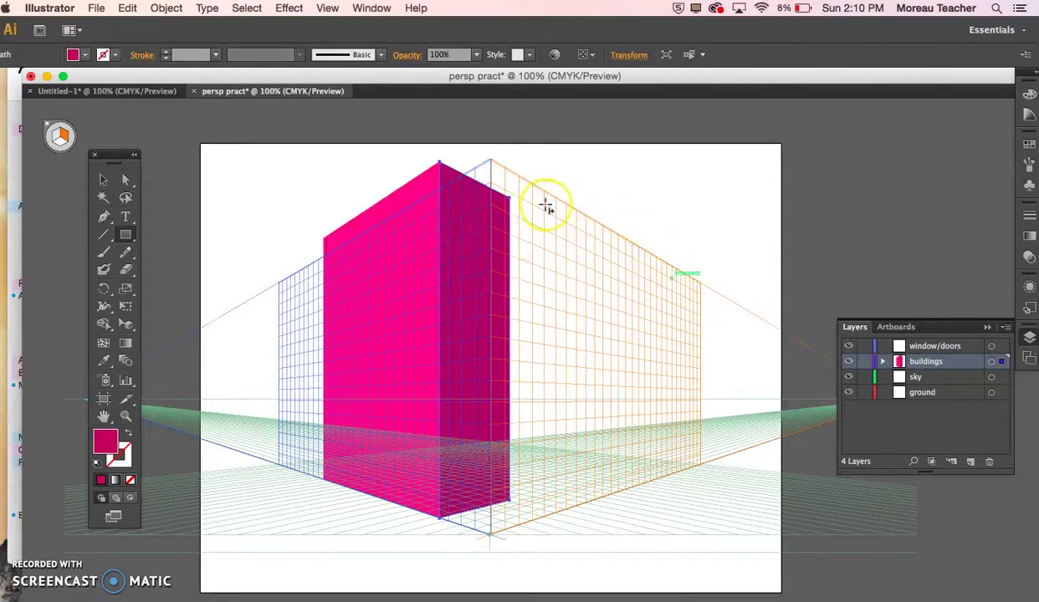
{"action": "left_click", "coordinate": [84, 59]}
{"action": "left_click", "coordinate": [108, 81]}
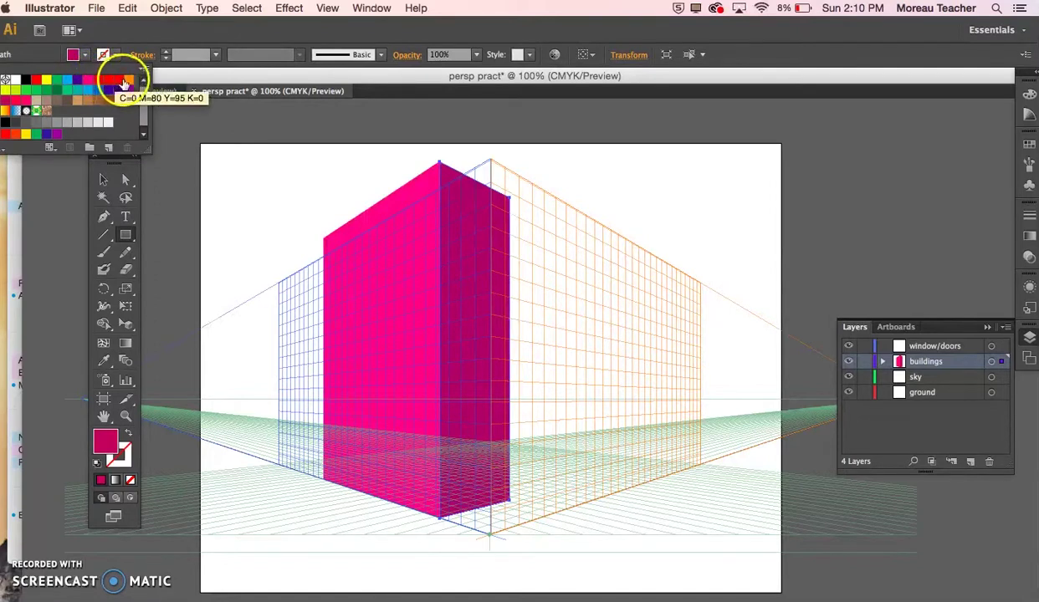
{"action": "left_click", "coordinate": [84, 52]}
{"action": "left_click", "coordinate": [104, 81]}
{"action": "left_click", "coordinate": [597, 170]}
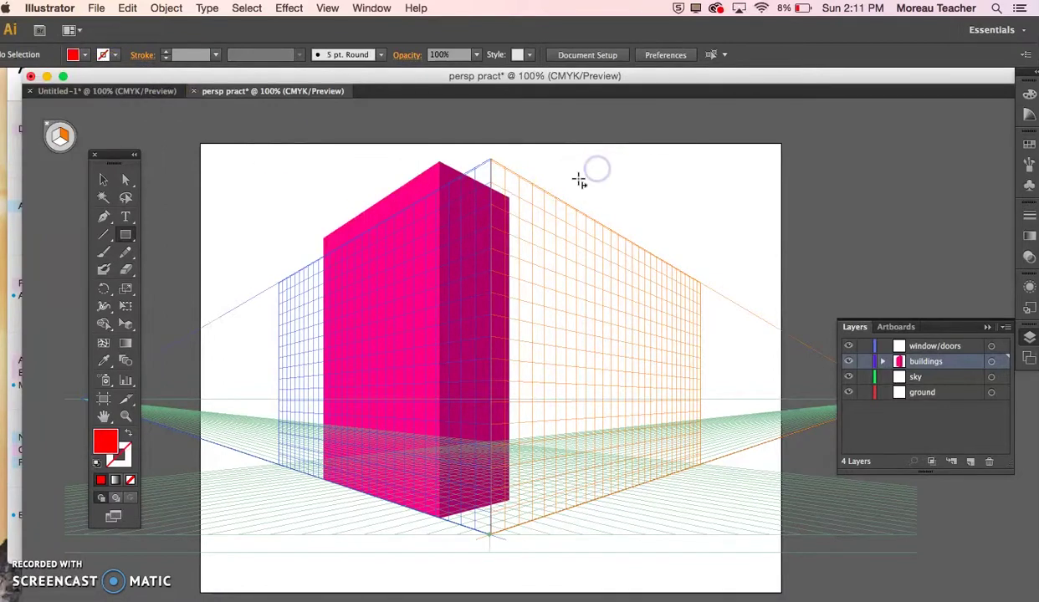
{"action": "left_click_drag", "start_coordinate": [579, 179], "coordinate": [678, 474]}
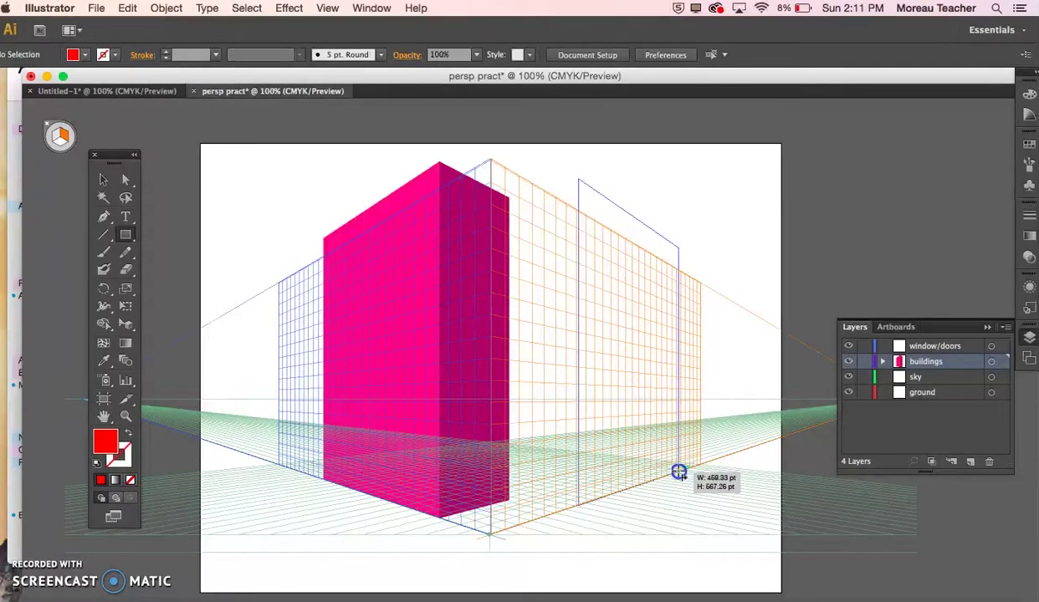
{"action": "left_click_drag", "start_coordinate": [679, 474], "coordinate": [680, 474]}
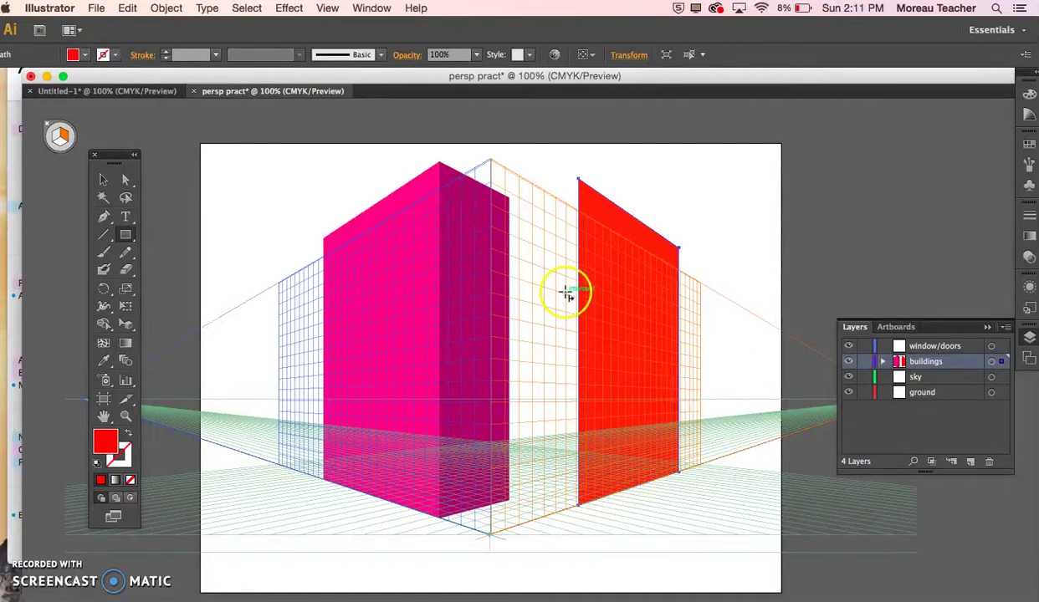
Draw the red building's side wall on the left grid plane from its upper front corner, and fill it with a lighter red tint.
{"action": "key", "text": "super"}
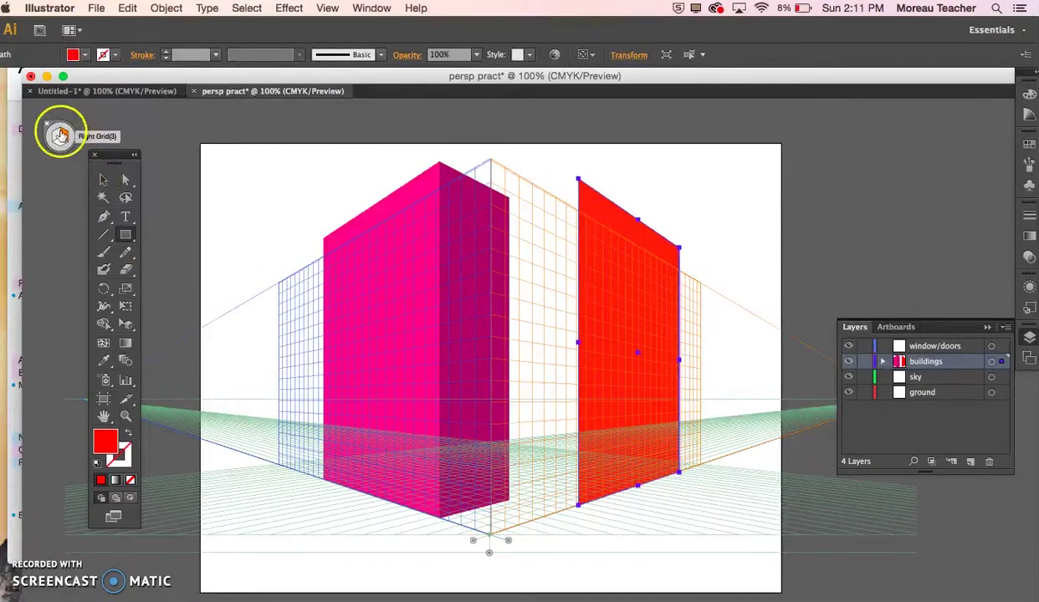
{"action": "left_click", "coordinate": [57, 136]}
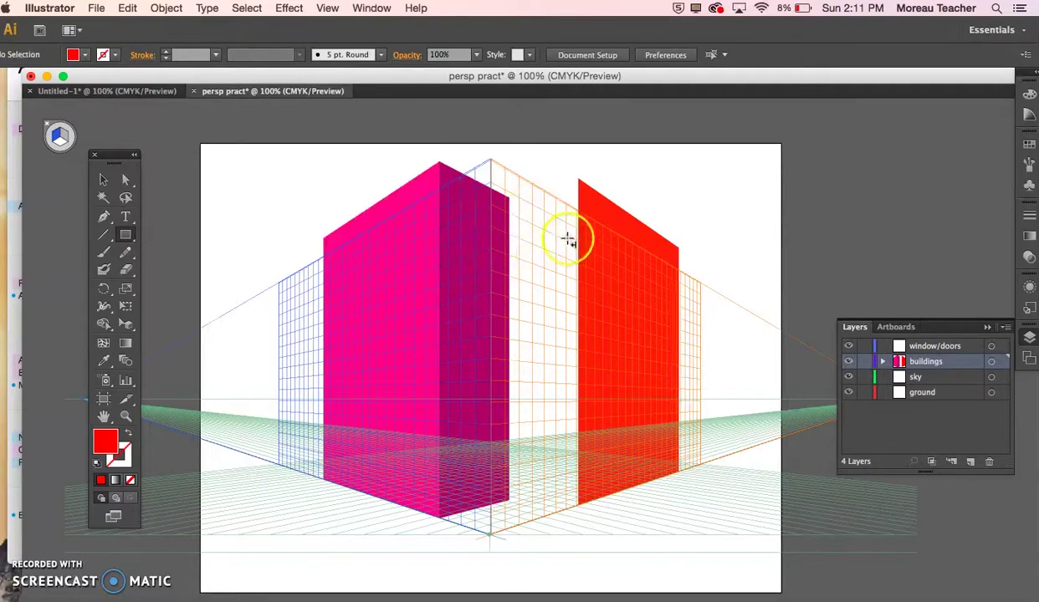
{"action": "left_click_drag", "start_coordinate": [577, 178], "coordinate": [517, 490]}
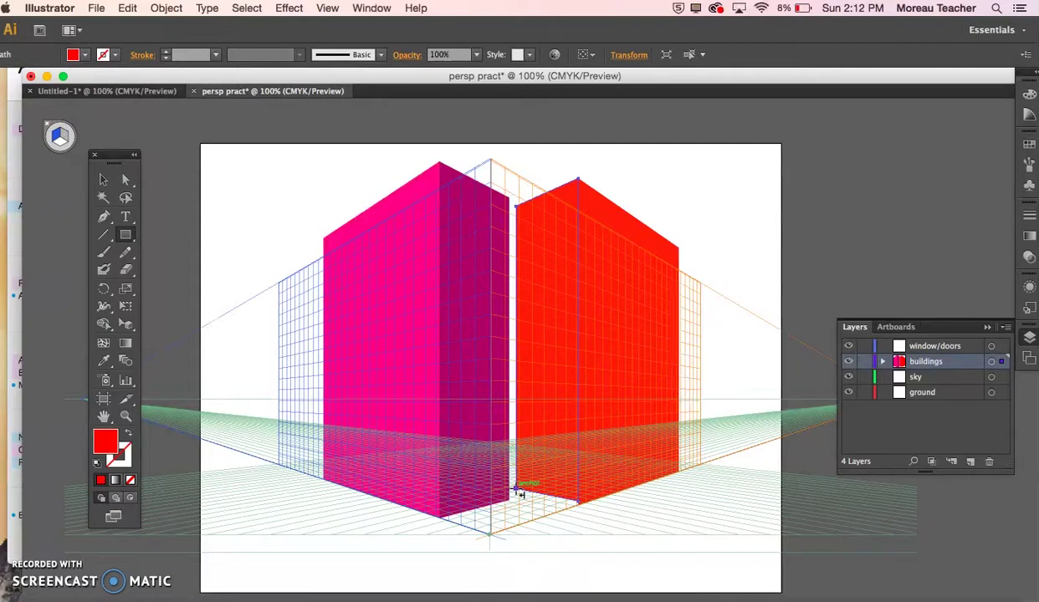
{"action": "left_click", "coordinate": [1022, 123]}
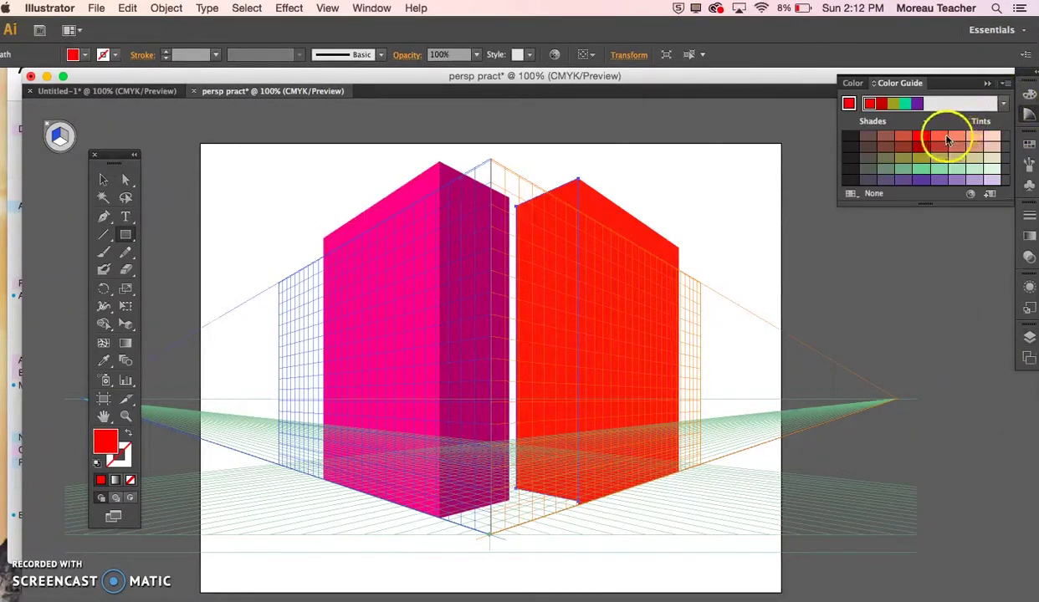
{"action": "left_click", "coordinate": [941, 136]}
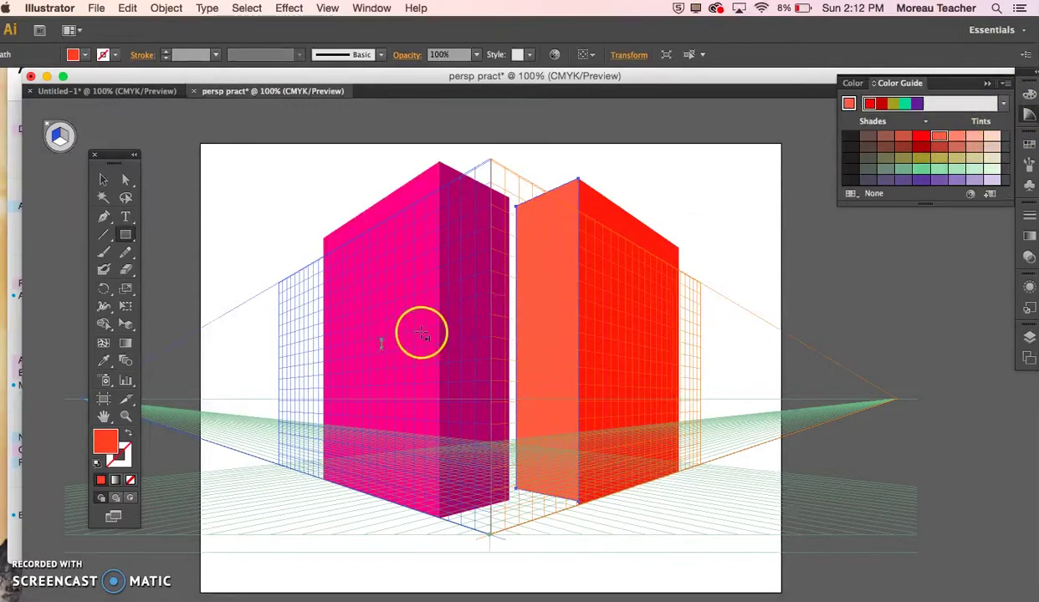
Extend the light red side wall down with Perspective Selection so its base meets the red wall's lower corner.
{"action": "left_click", "coordinate": [103, 251]}
{"action": "left_click", "coordinate": [124, 255]}
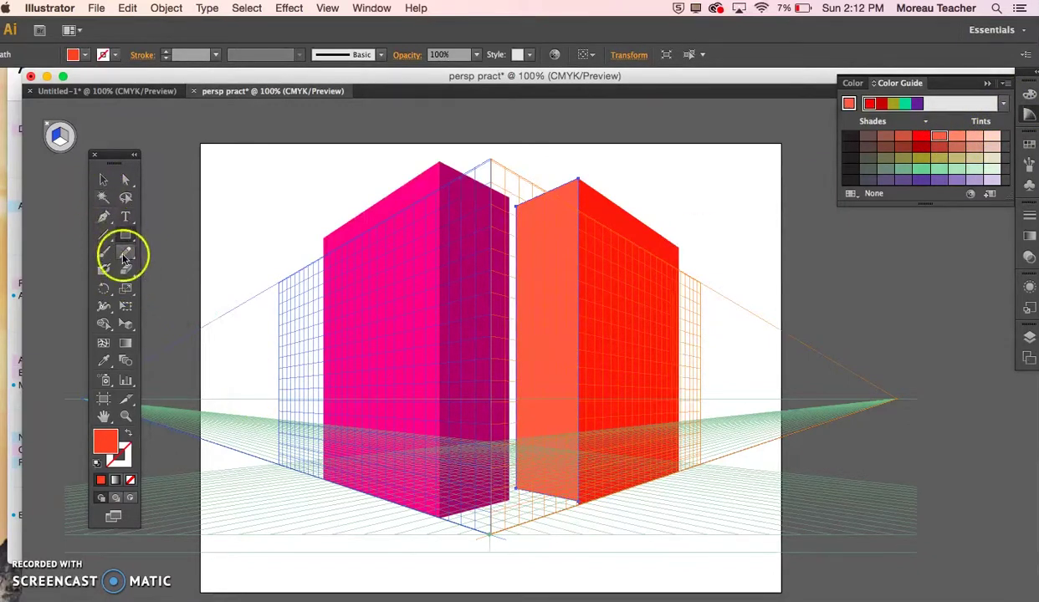
{"action": "key", "text": "shift+v"}
{"action": "key", "text": "super+equal"}
{"action": "scroll", "coordinate": [562, 561], "scroll_direction": "down", "scroll_amount": 3}
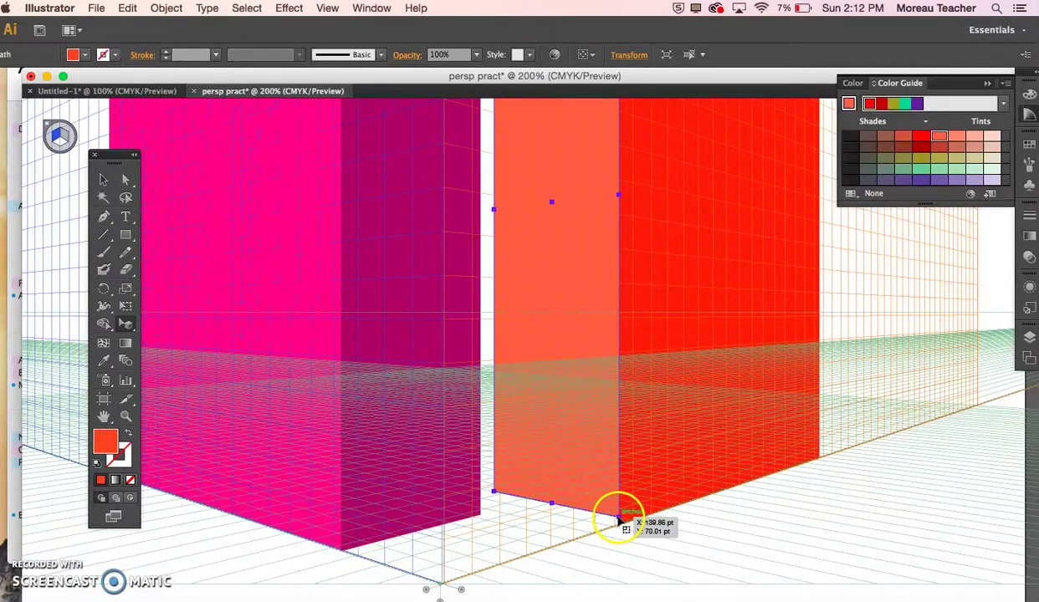
{"action": "left_click_drag", "start_coordinate": [618, 518], "coordinate": [621, 529]}
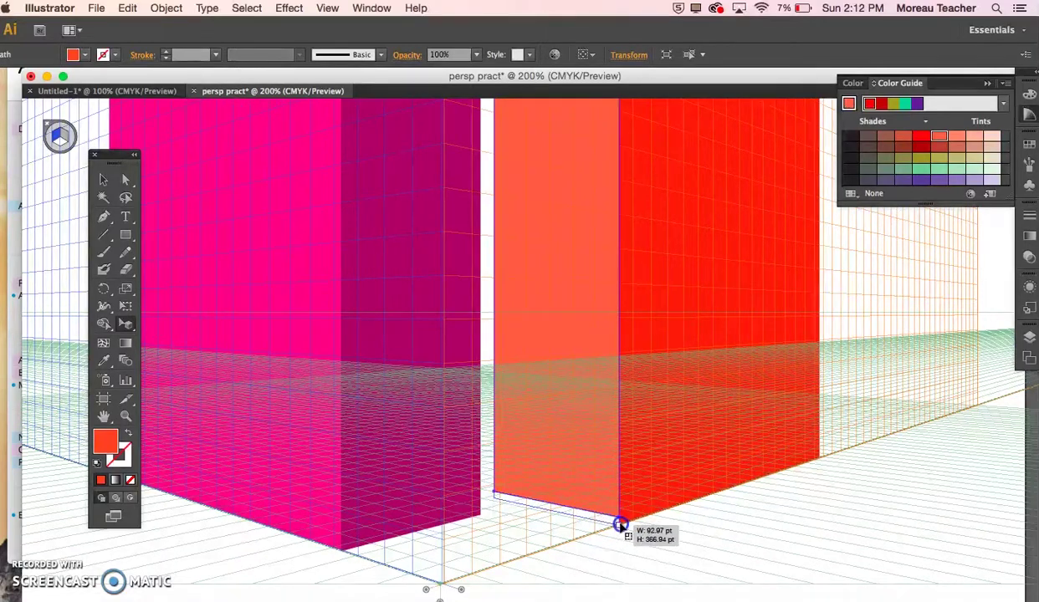
{"action": "left_click_drag", "start_coordinate": [620, 525], "coordinate": [620, 525]}
{"action": "key", "text": "super+1"}
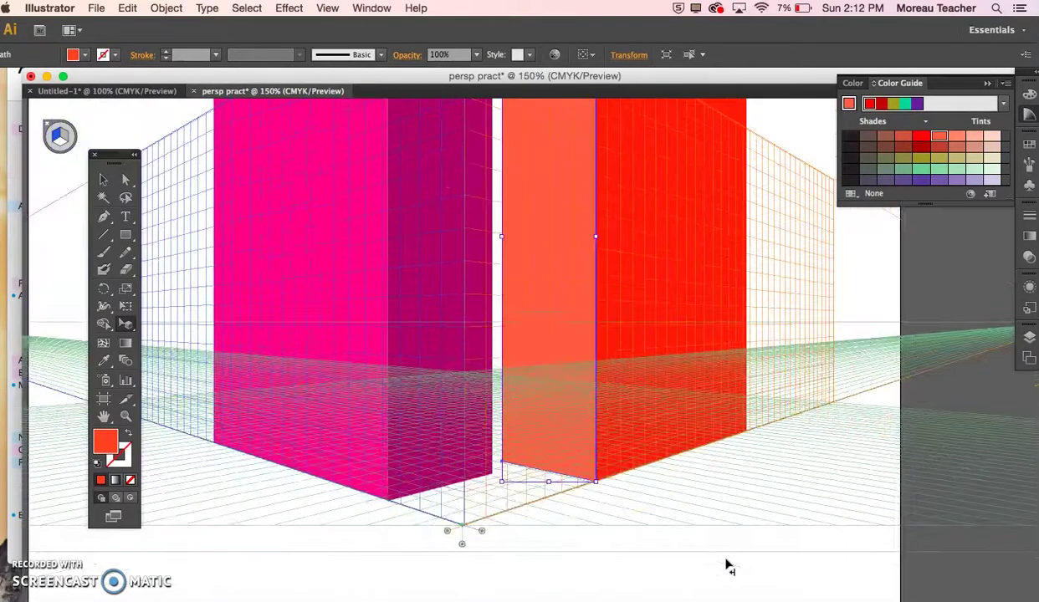
Make the ground layer active, target it, and set the perspective grid to no active plane.
{"action": "left_click", "coordinate": [1030, 335]}
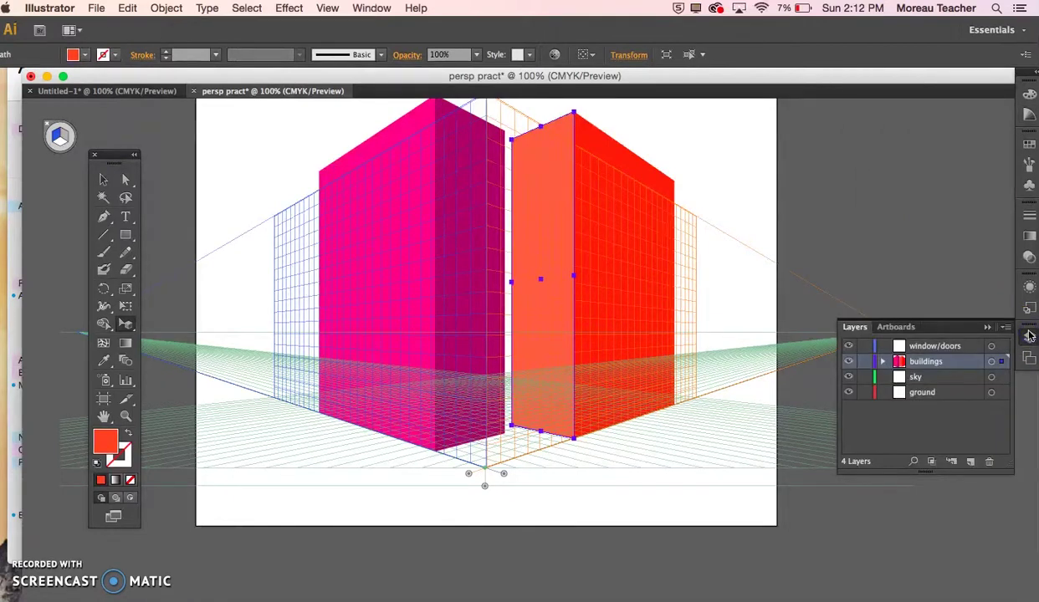
{"action": "left_click", "coordinate": [951, 381]}
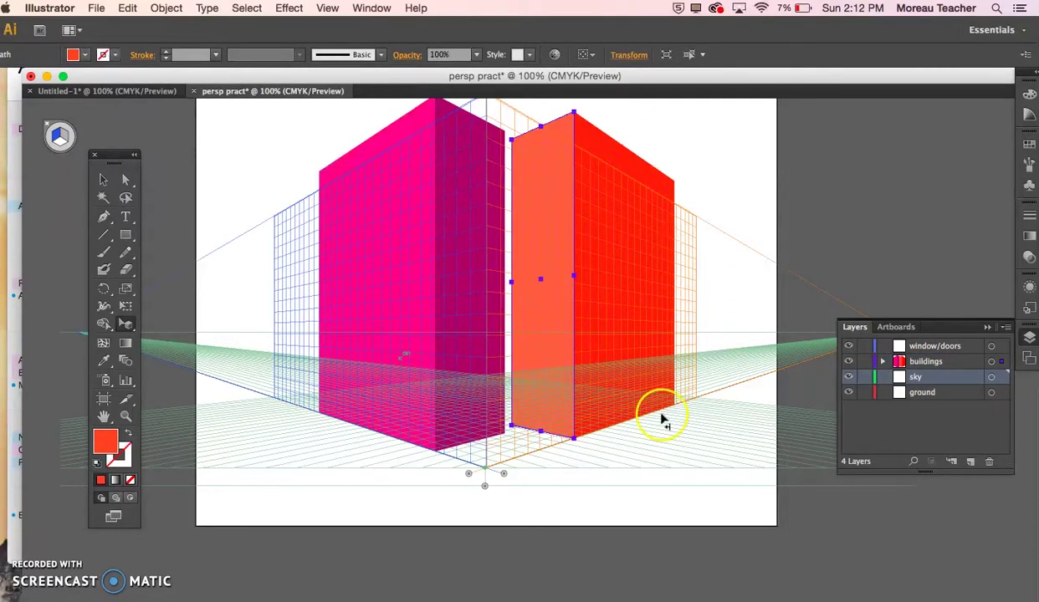
{"action": "left_click", "coordinate": [954, 391]}
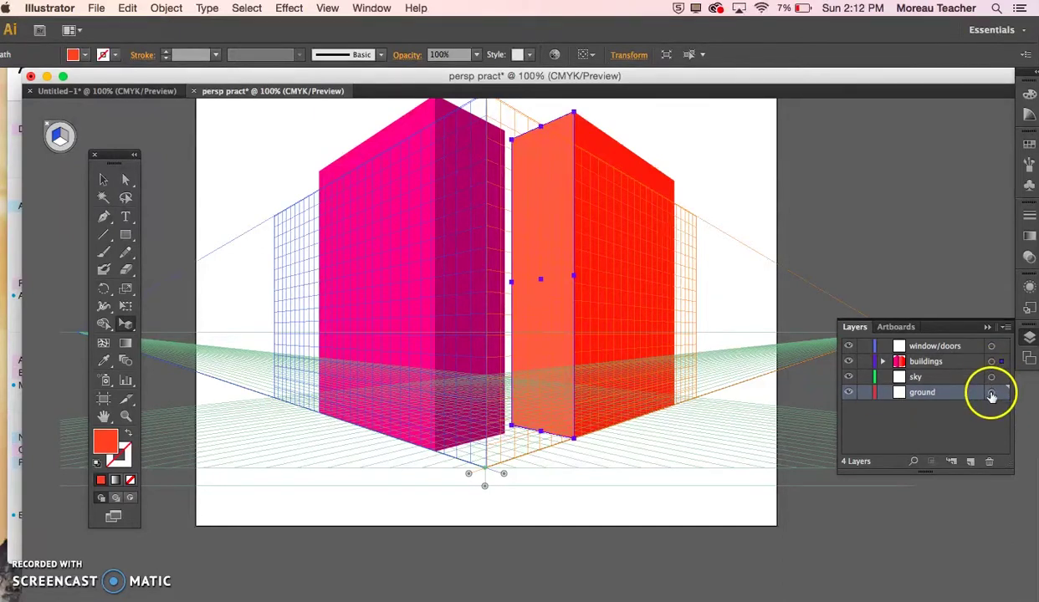
{"action": "left_click", "coordinate": [992, 391]}
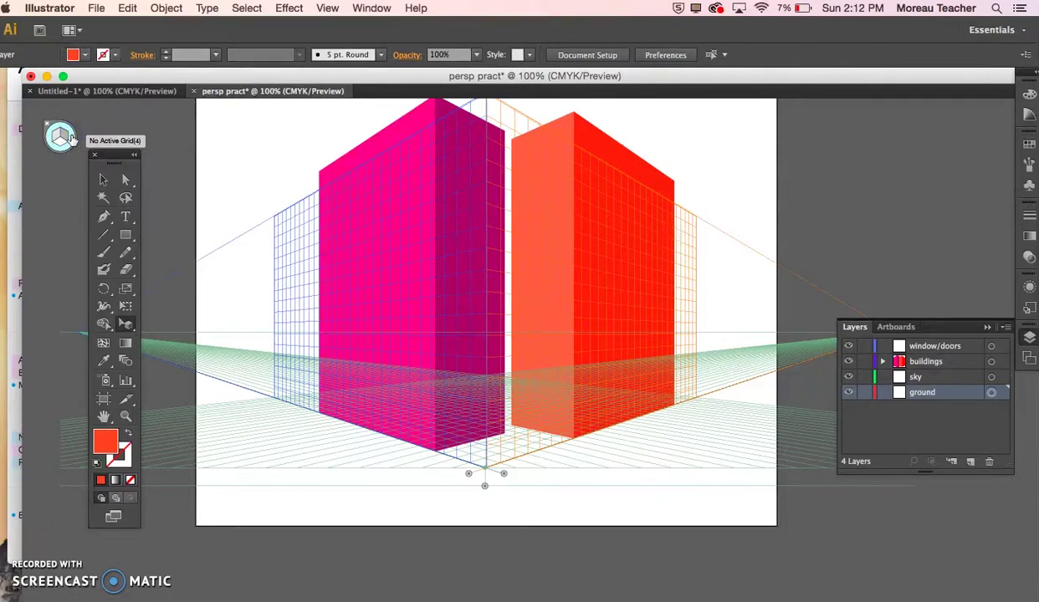
Draw a ground rectangle filled with 50% gray (C=0 M=0 Y=0 K=50) from the horizon line down past the artboard's lower edge.
{"action": "left_click", "coordinate": [125, 236]}
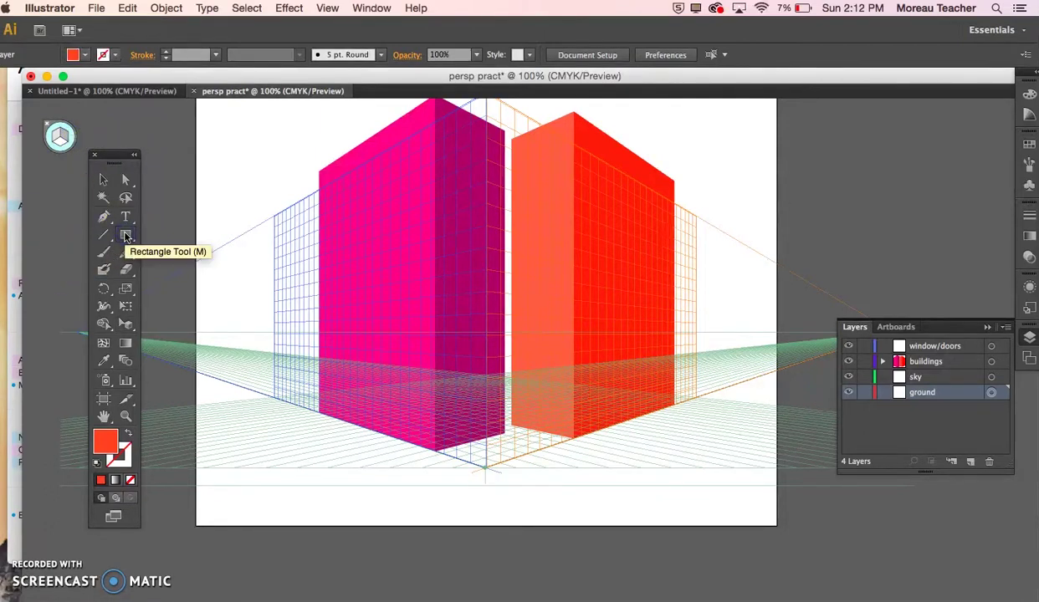
{"action": "left_click", "coordinate": [85, 56]}
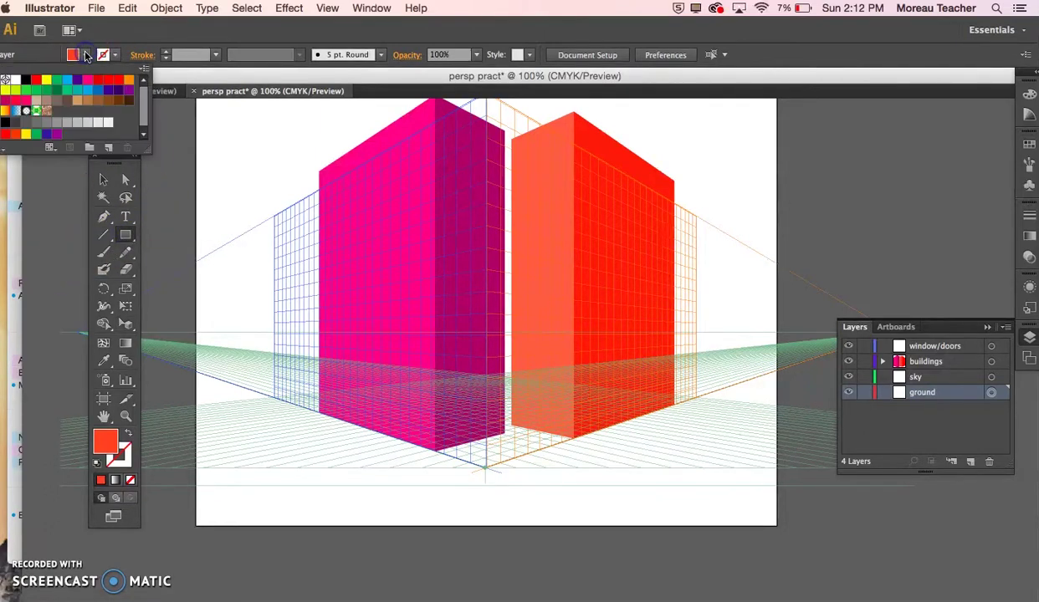
{"action": "left_click", "coordinate": [56, 122]}
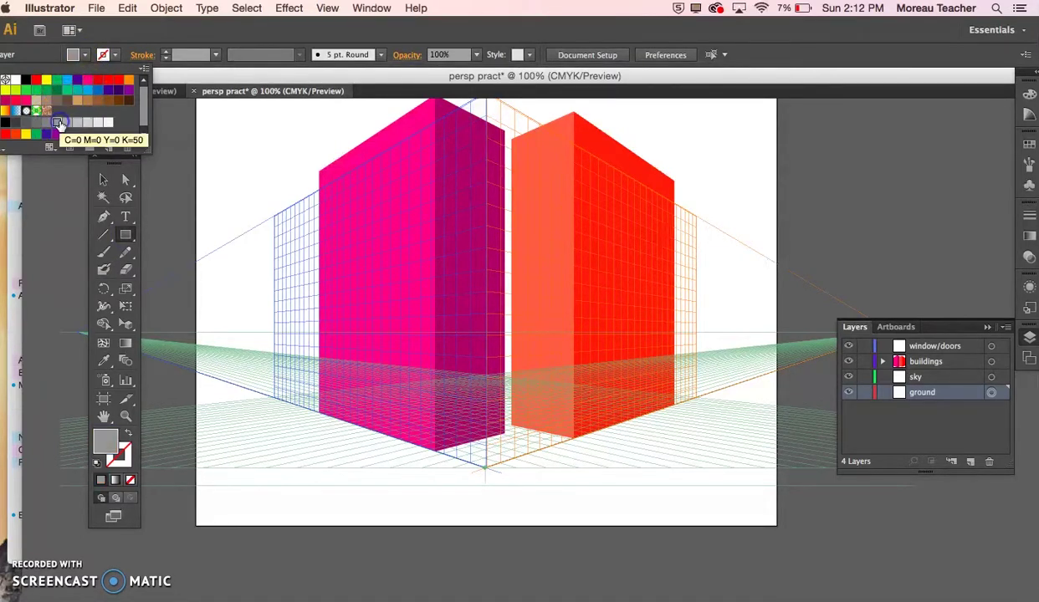
{"action": "left_click", "coordinate": [195, 259]}
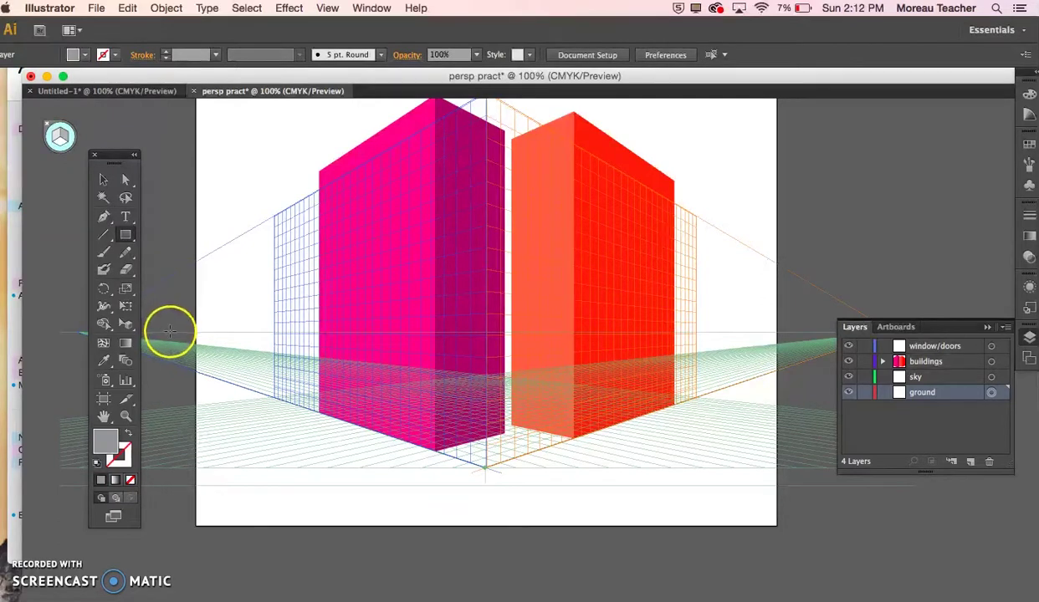
{"action": "left_click_drag", "start_coordinate": [171, 332], "coordinate": [788, 534]}
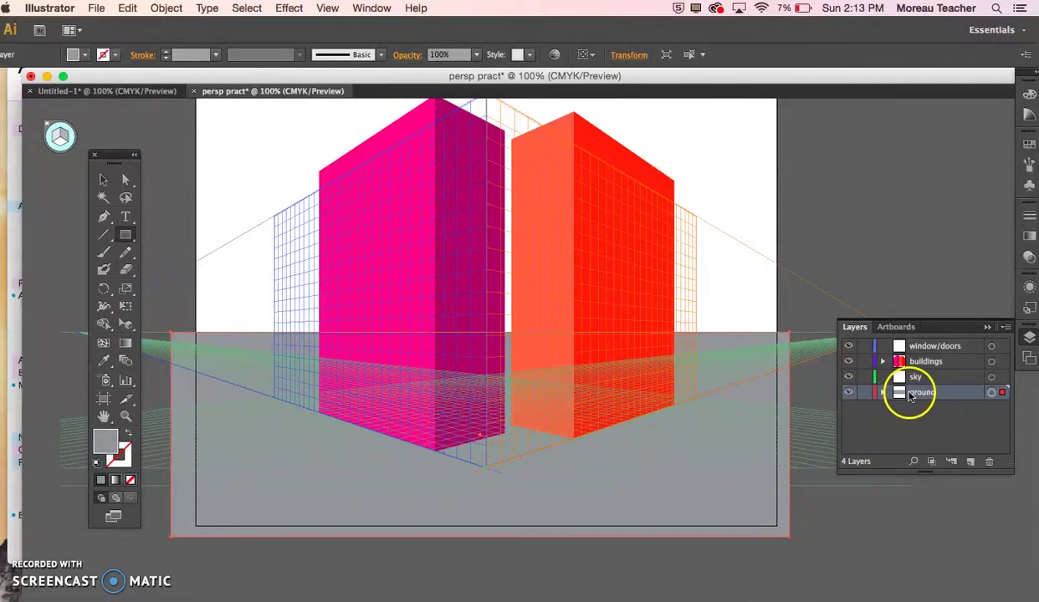
On the sky layer, draw a rectangle in the lightest blue tint from the horizon line up past the artboard's upper edge.
{"action": "left_click", "coordinate": [991, 378]}
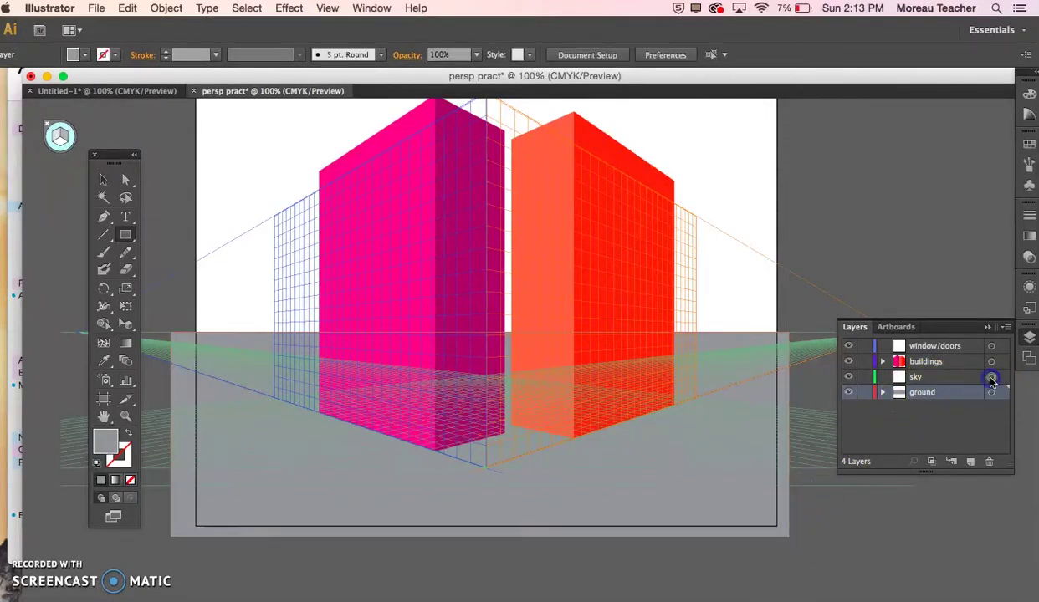
{"action": "left_click", "coordinate": [958, 378]}
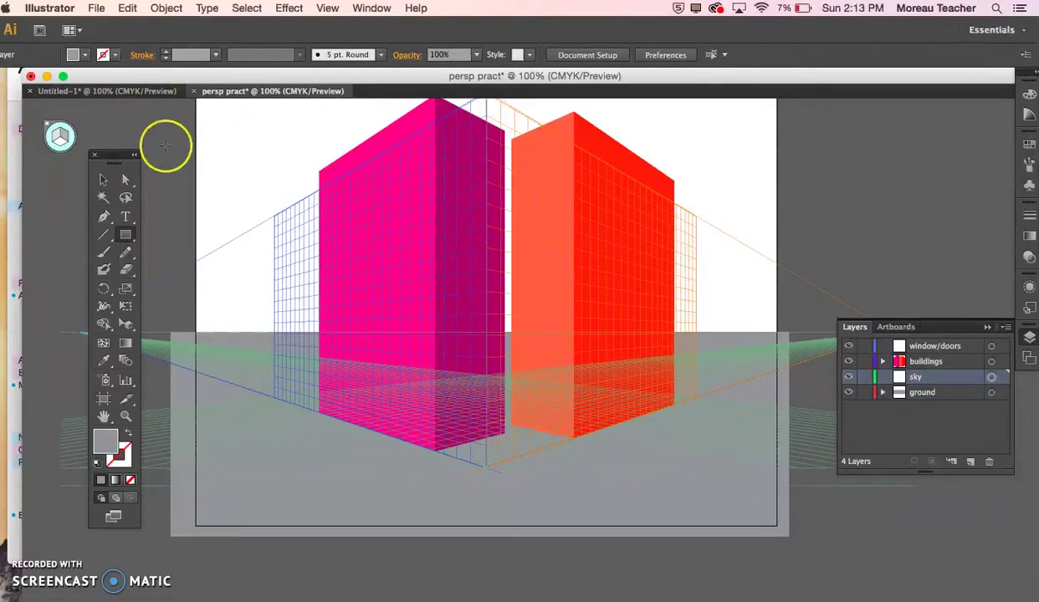
{"action": "left_click", "coordinate": [84, 56]}
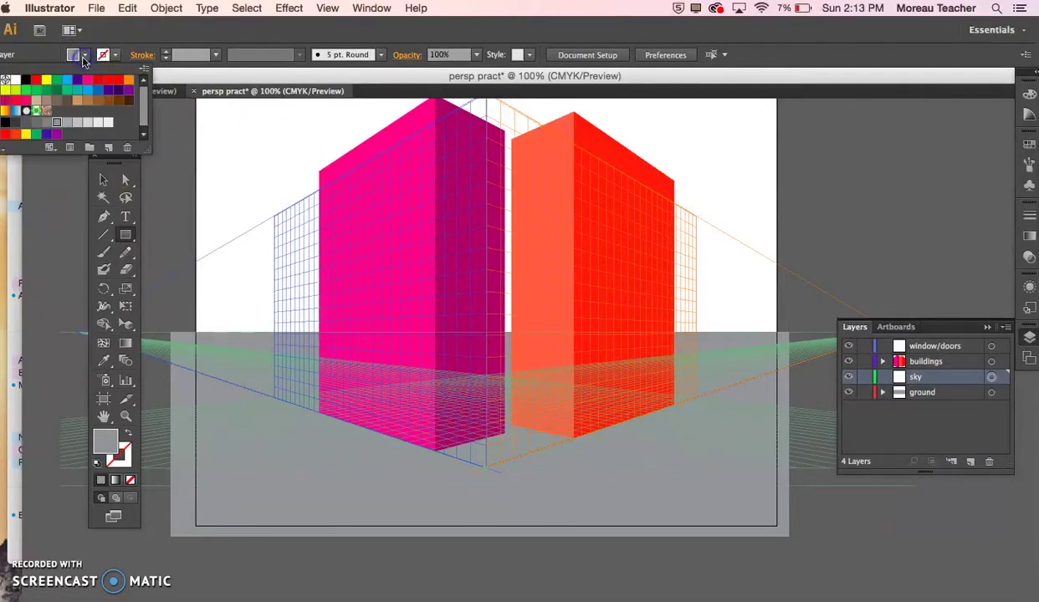
{"action": "left_click", "coordinate": [67, 80]}
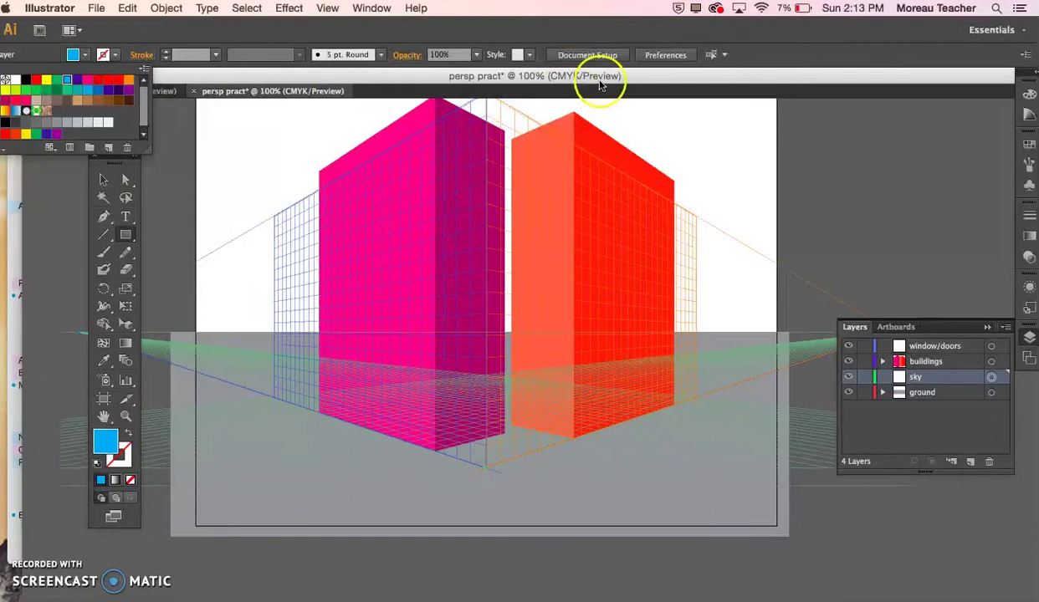
{"action": "left_click", "coordinate": [1028, 120]}
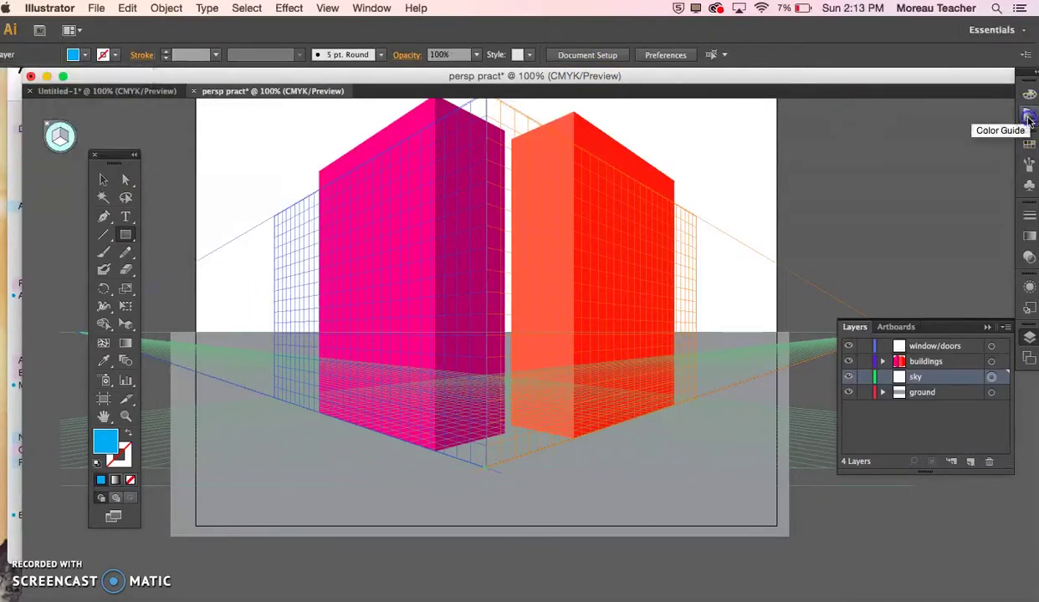
{"action": "left_click", "coordinate": [1029, 120]}
{"action": "left_click", "coordinate": [972, 138]}
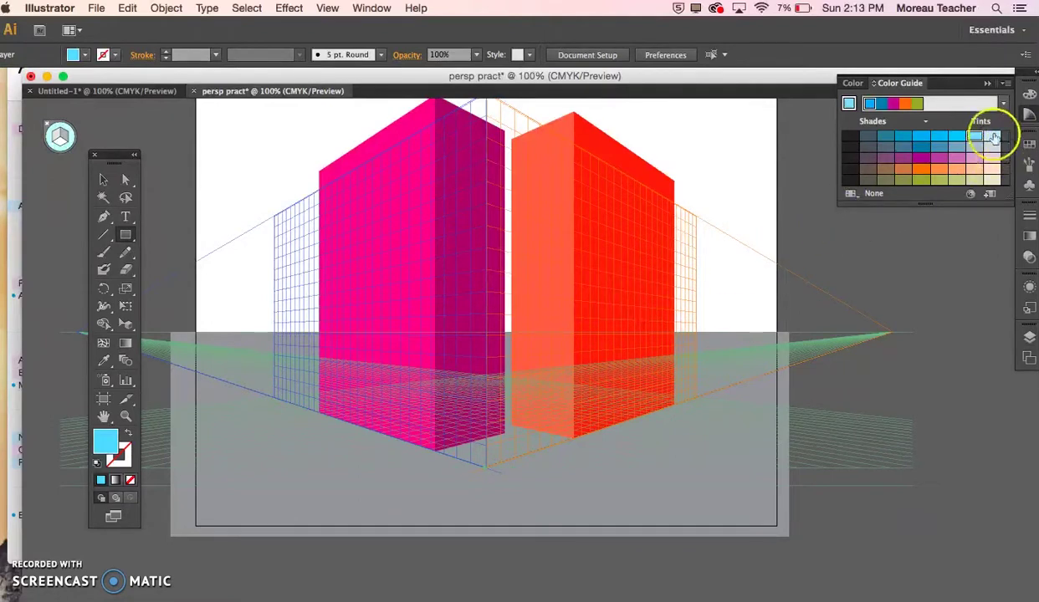
{"action": "left_click", "coordinate": [992, 137]}
{"action": "scroll", "coordinate": [918, 244], "scroll_direction": "up", "scroll_amount": 5}
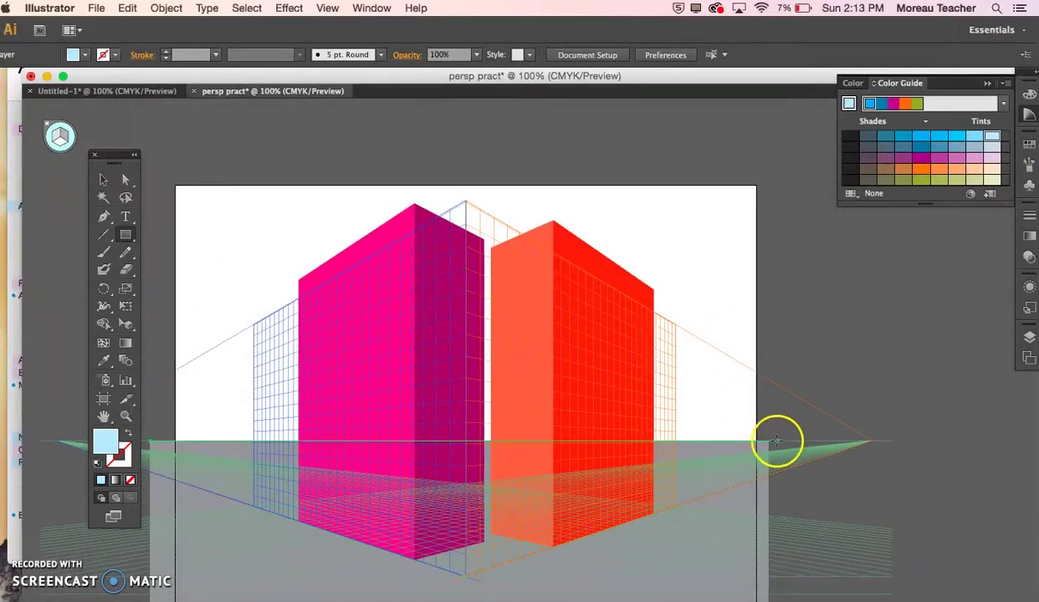
{"action": "left_click_drag", "start_coordinate": [769, 439], "coordinate": [166, 164]}
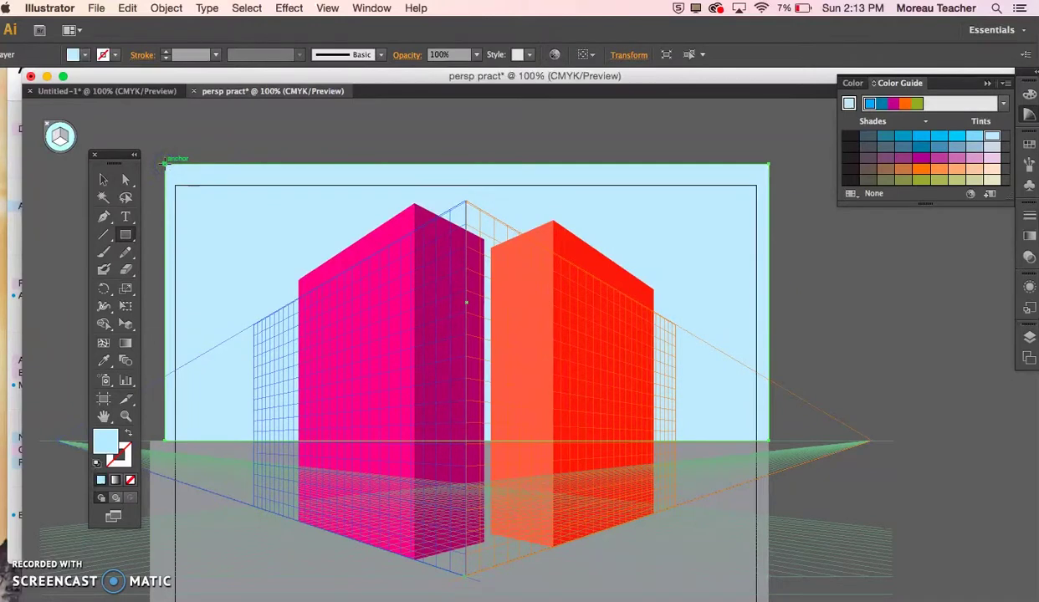
{"action": "left_click", "coordinate": [317, 254]}
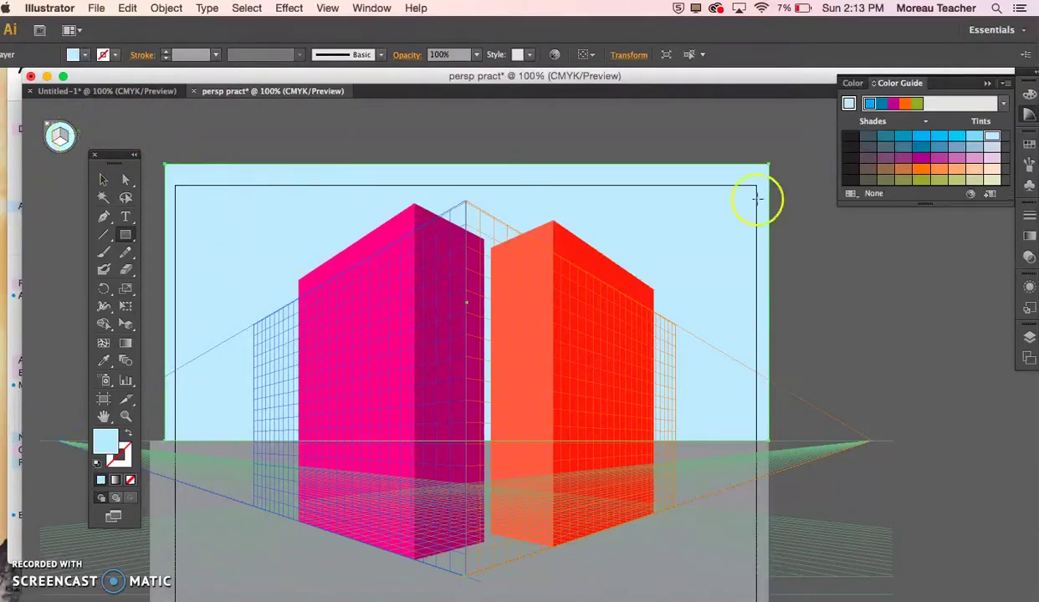
Make the window/doors layer active, target it, and draw a small upright window rectangle outside the artboard beside the red building.
{"action": "left_click", "coordinate": [1030, 335]}
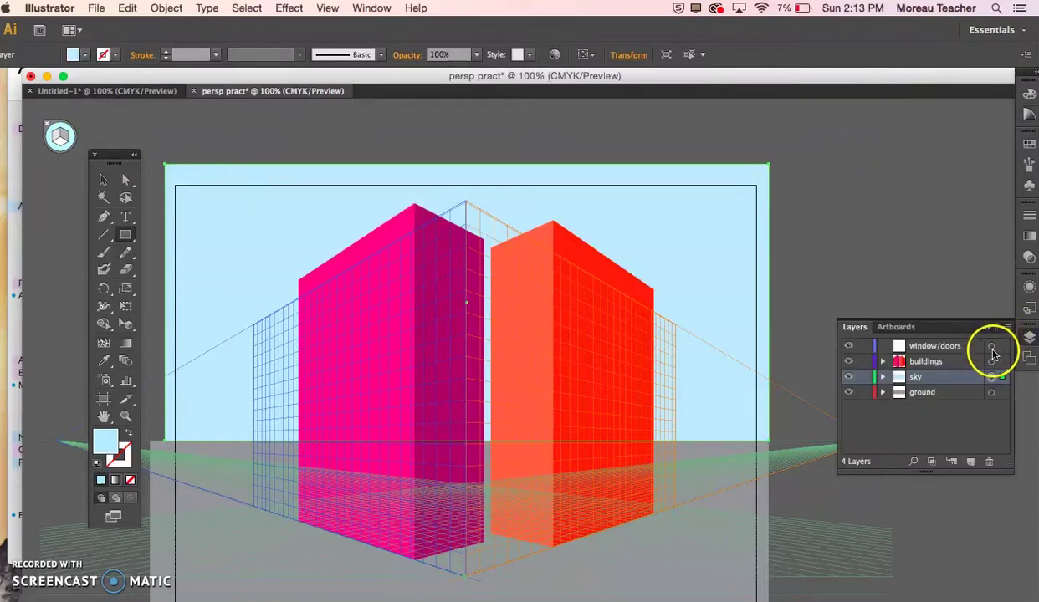
{"action": "left_click", "coordinate": [985, 345]}
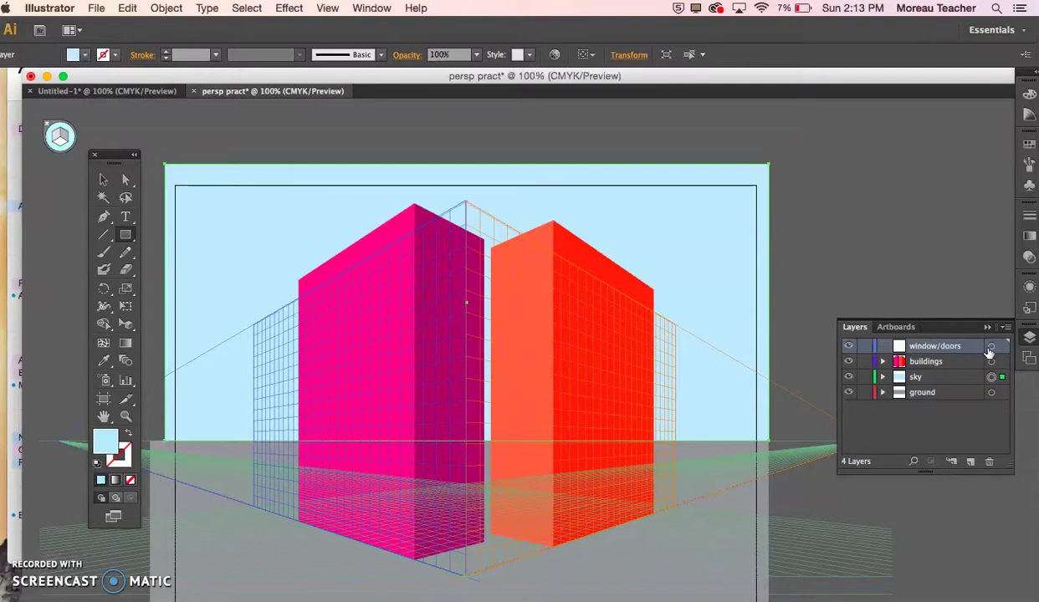
{"action": "left_click", "coordinate": [992, 347]}
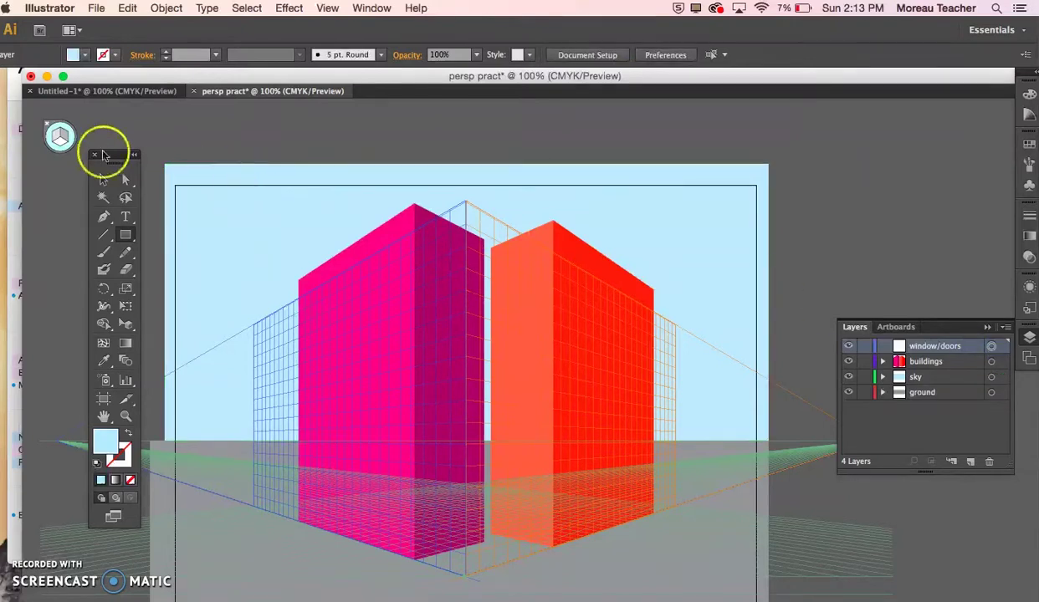
{"action": "left_click", "coordinate": [127, 236]}
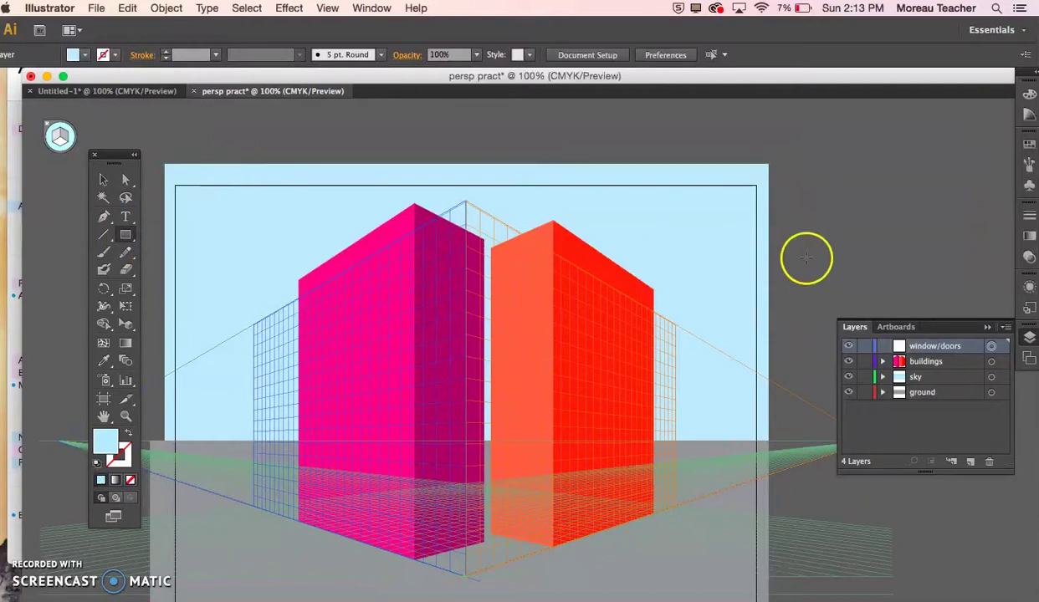
{"action": "mouse_move", "coordinate": [830, 189]}
{"action": "left_mouse_down"}
{"action": "mouse_move", "coordinate": [865, 225]}
{"action": "mouse_move", "coordinate": [866, 245]}
{"action": "left_mouse_up"}
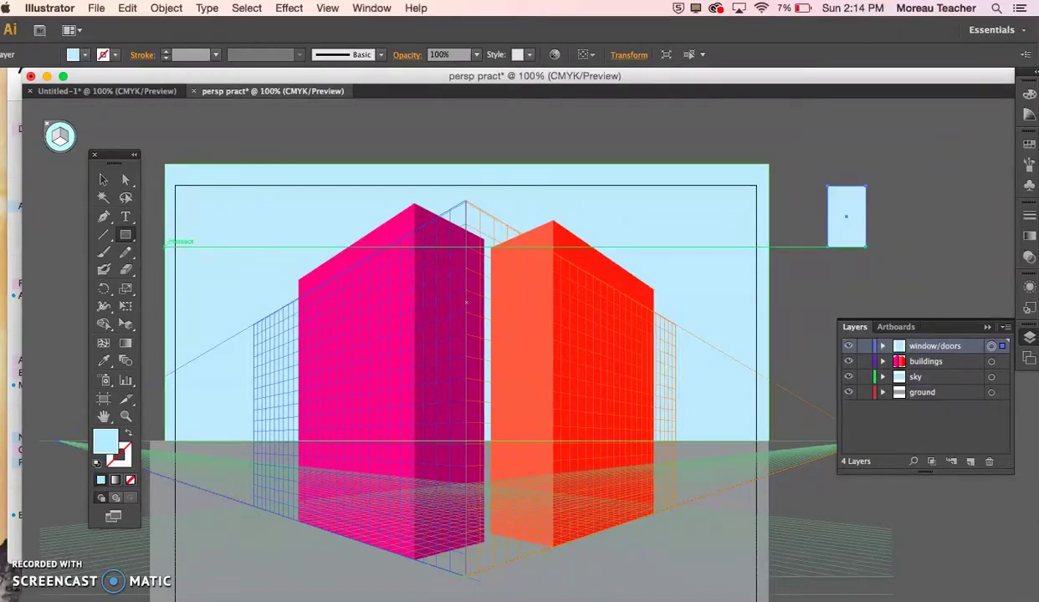
Fill the window rectangle with the lightest tint of CMYK Yellow from the Color Guide.
{"action": "left_click", "coordinate": [85, 55]}
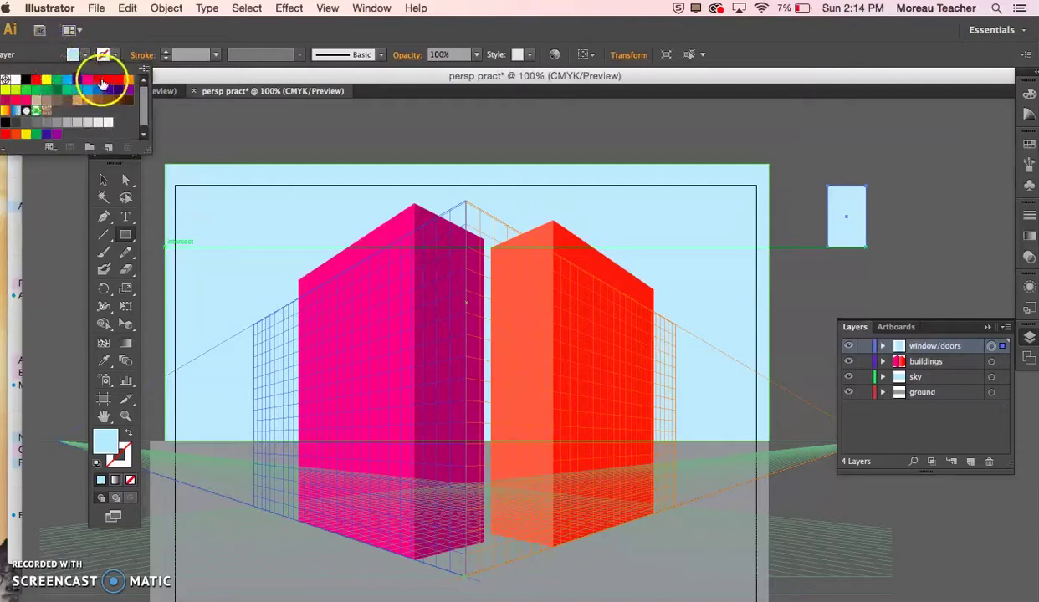
{"action": "left_click", "coordinate": [47, 81]}
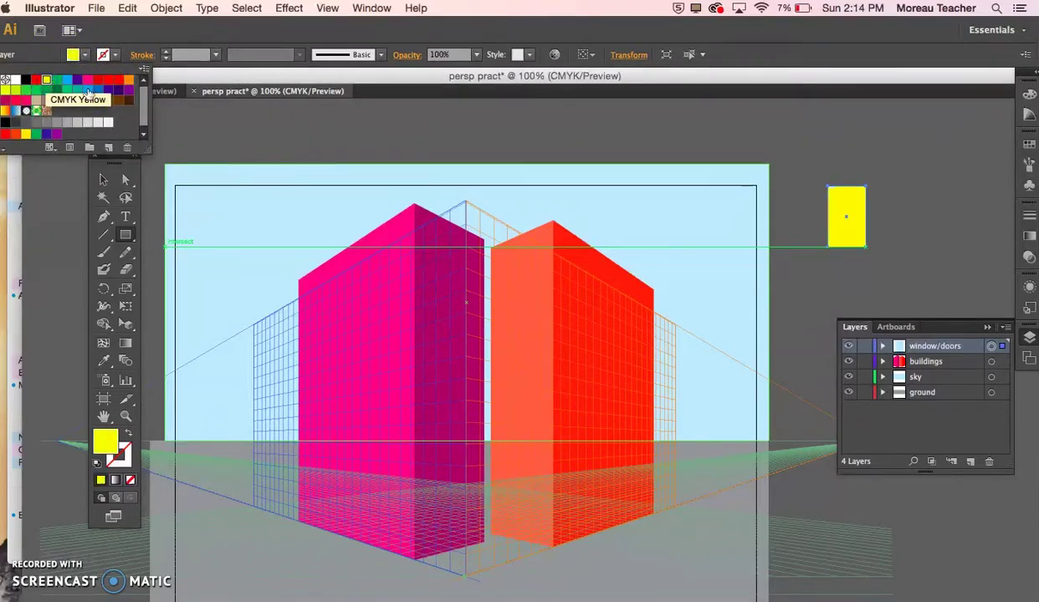
{"action": "left_click", "coordinate": [1030, 134]}
{"action": "left_click", "coordinate": [1027, 119]}
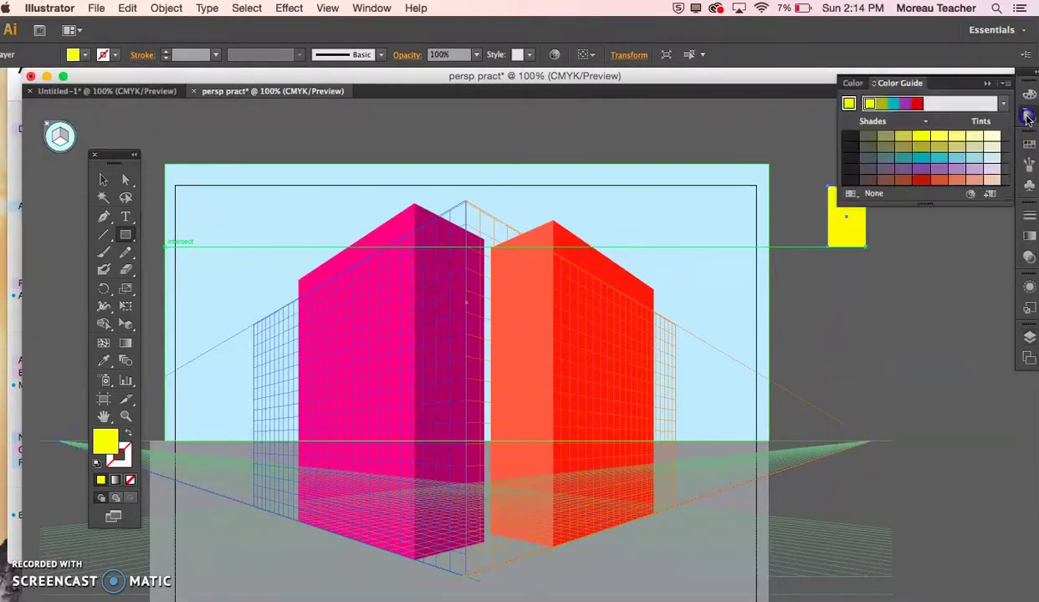
{"action": "left_click", "coordinate": [1008, 126]}
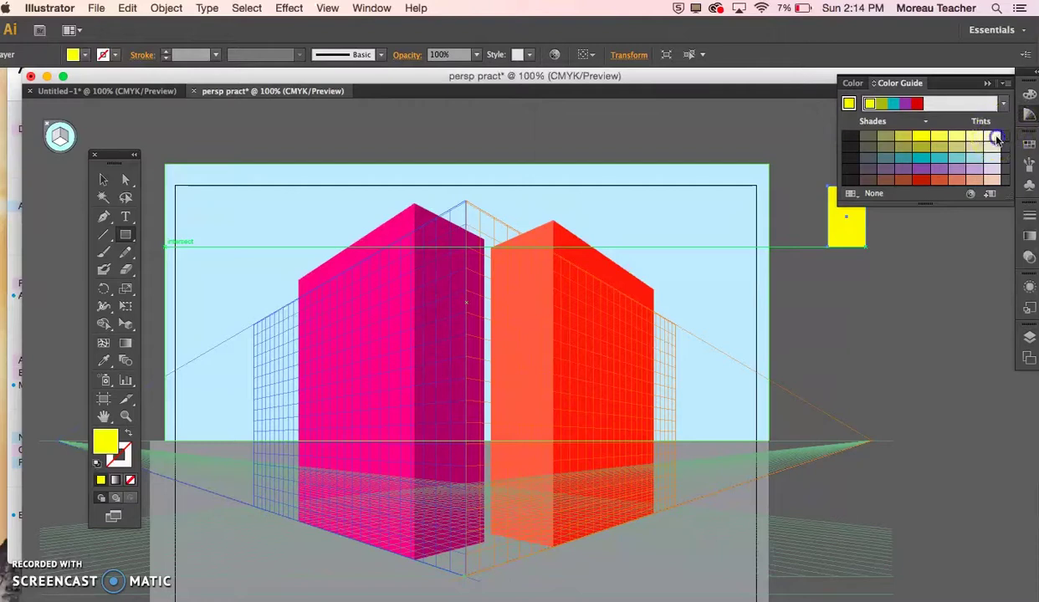
{"action": "left_click", "coordinate": [991, 136]}
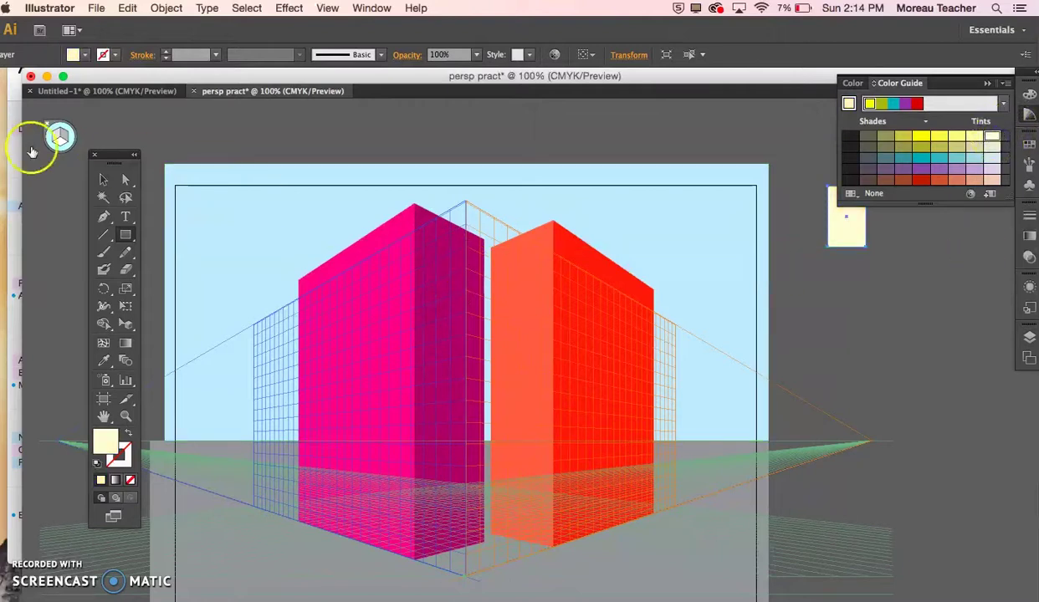
Duplicate the pale yellow window into evenly spaced copies forming a block of three columns and four rows.
{"action": "left_click", "coordinate": [102, 179]}
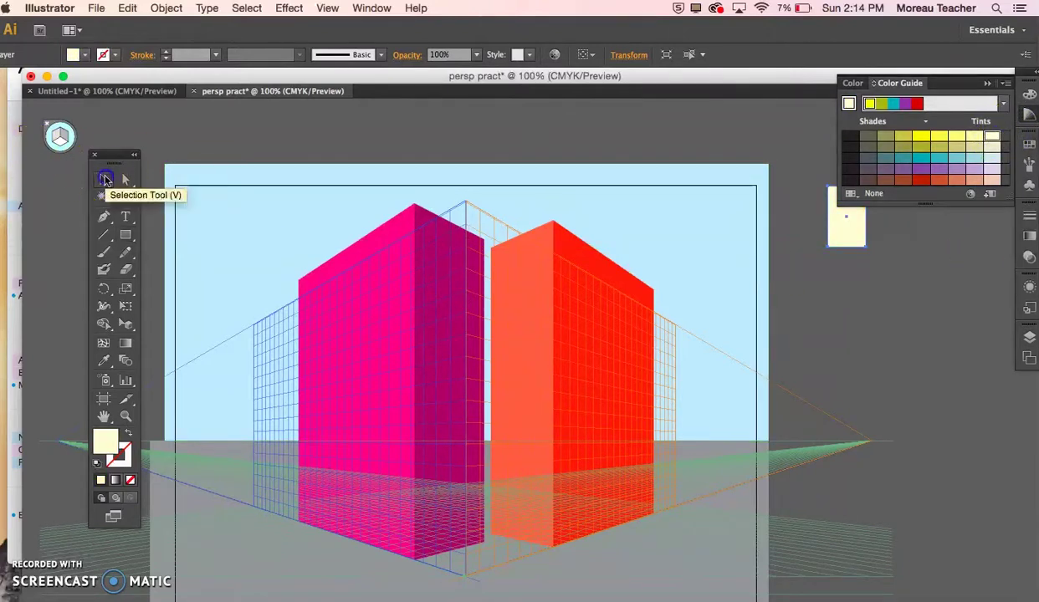
{"action": "left_click", "coordinate": [848, 275]}
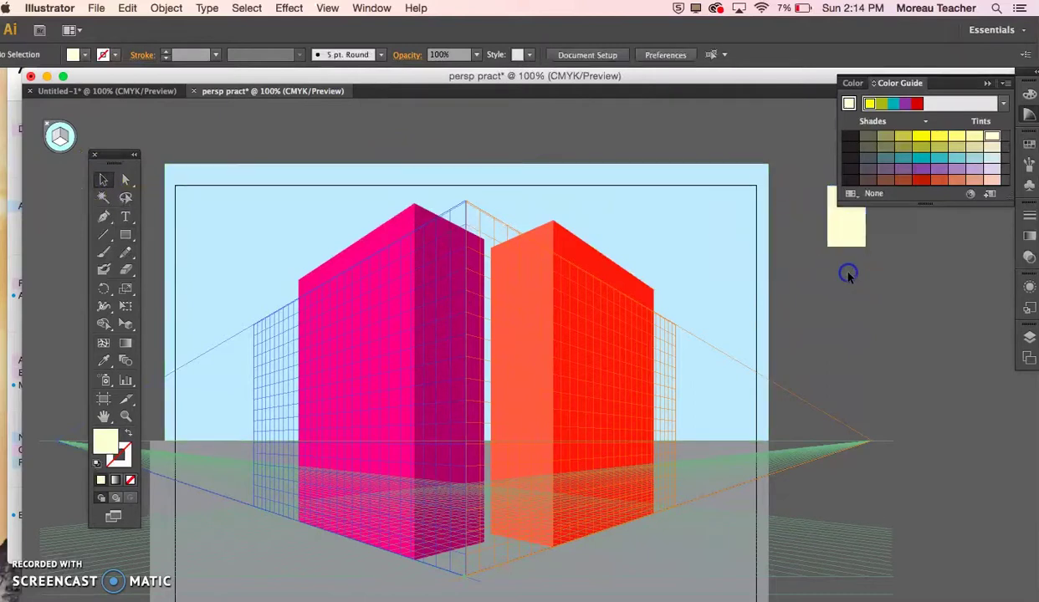
{"action": "left_click", "coordinate": [845, 237]}
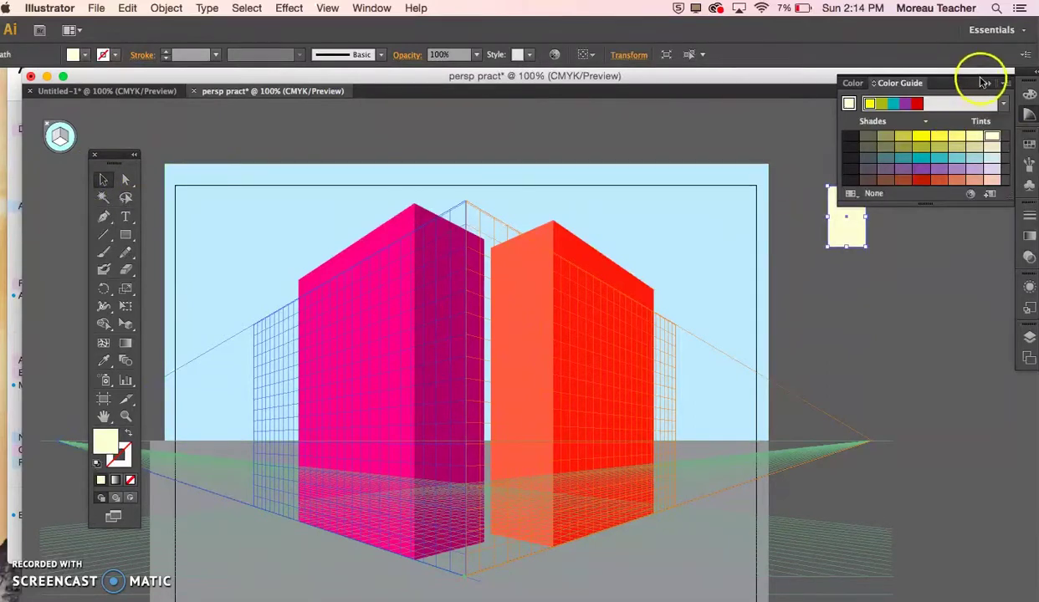
{"action": "left_click", "coordinate": [989, 83]}
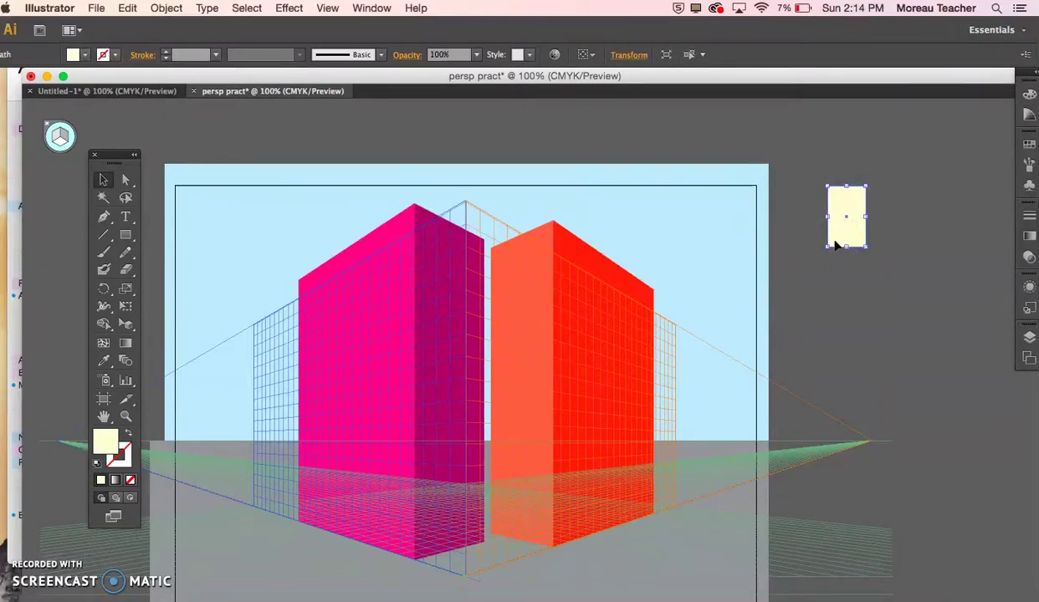
{"action": "left_click_drag", "start_coordinate": [847, 243], "coordinate": [925, 234]}
{"action": "left_click_drag", "start_coordinate": [805, 209], "coordinate": [953, 305]}
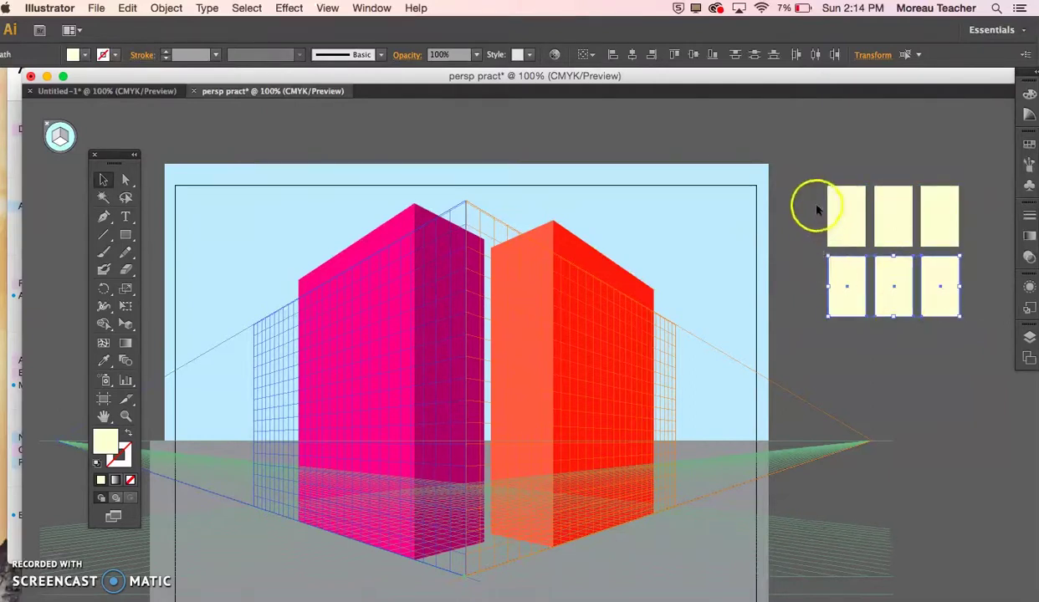
{"action": "left_click_drag", "start_coordinate": [814, 204], "coordinate": [949, 419]}
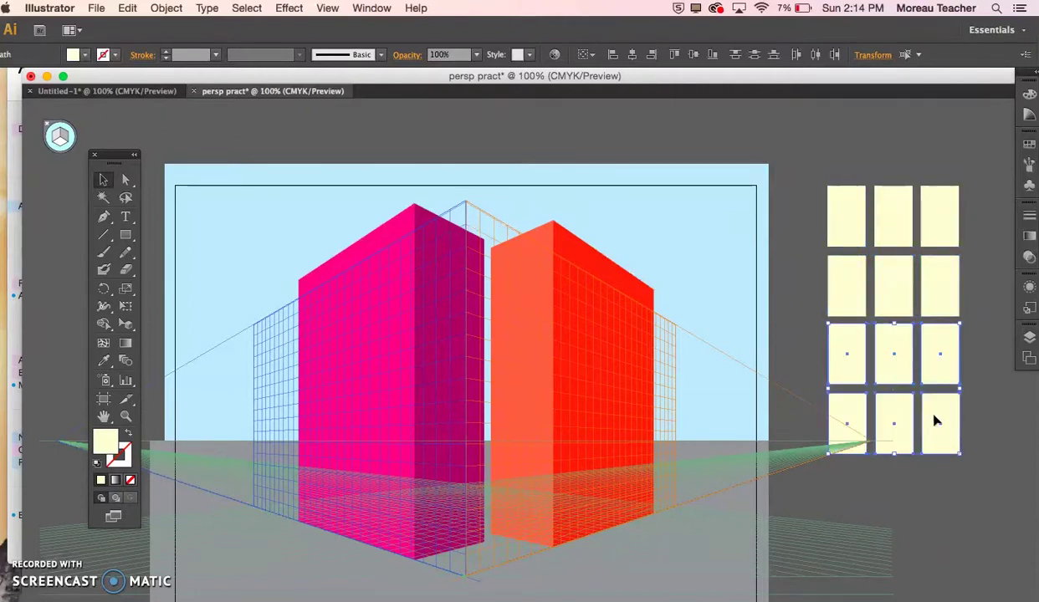
Select all twelve windows and group them.
{"action": "scroll", "coordinate": [936, 421], "scroll_direction": "down", "scroll_amount": 2}
{"action": "scroll", "coordinate": [936, 421], "scroll_direction": "right", "scroll_amount": 2}
{"action": "left_click_drag", "start_coordinate": [865, 297], "coordinate": [840, 282]}
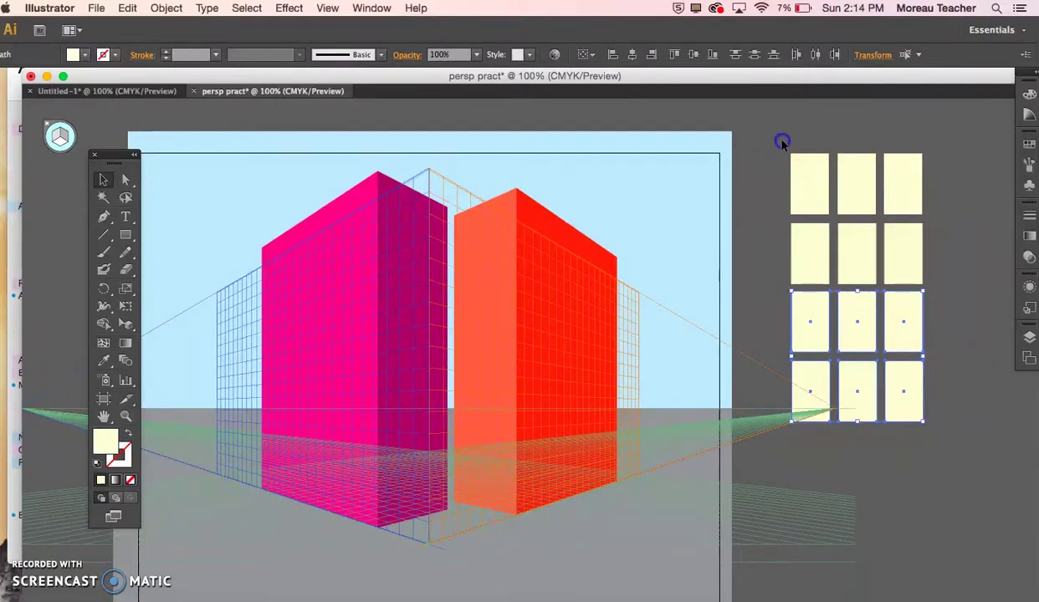
{"action": "left_click_drag", "start_coordinate": [820, 228], "coordinate": [916, 400]}
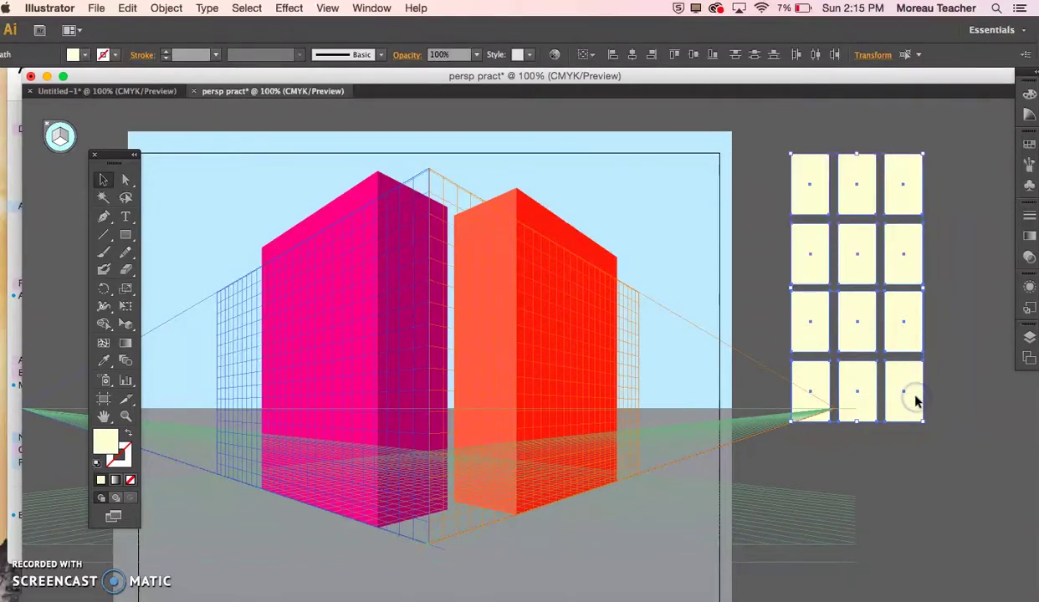
{"action": "key", "text": "super+g"}
Move the window group farther from the artboard and place a duplicate of it diagonally below the original.
{"action": "left_click_drag", "start_coordinate": [903, 347], "coordinate": [968, 292]}
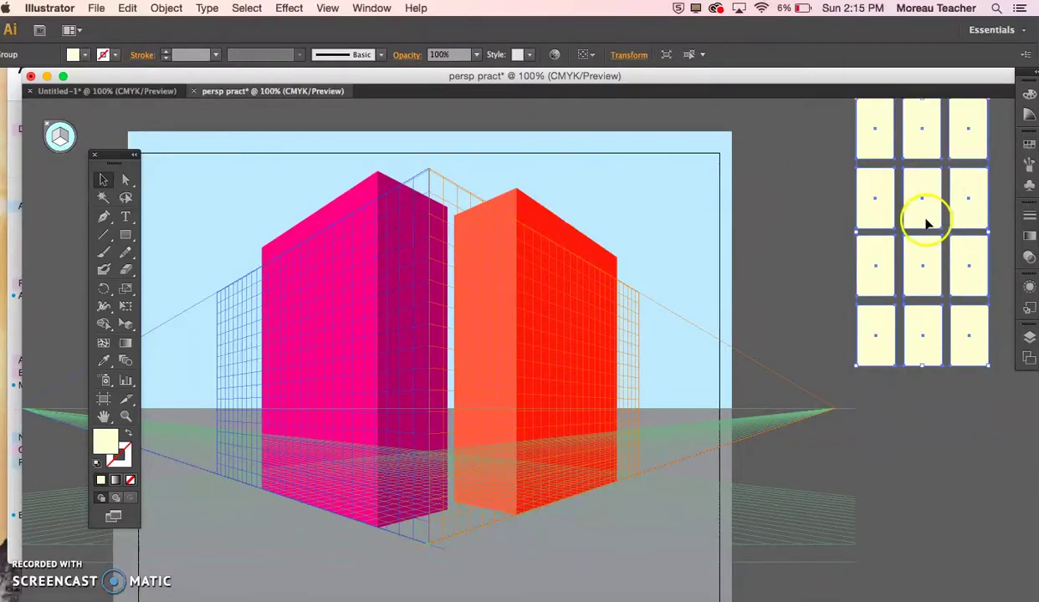
{"action": "mouse_move", "coordinate": [938, 275]}
{"action": "left_mouse_down"}
{"action": "mouse_move", "coordinate": [671, 297]}
{"action": "mouse_move", "coordinate": [903, 310]}
{"action": "mouse_move", "coordinate": [970, 281]}
{"action": "mouse_move", "coordinate": [946, 268]}
{"action": "left_mouse_up"}
{"action": "key", "text": "super+minus"}
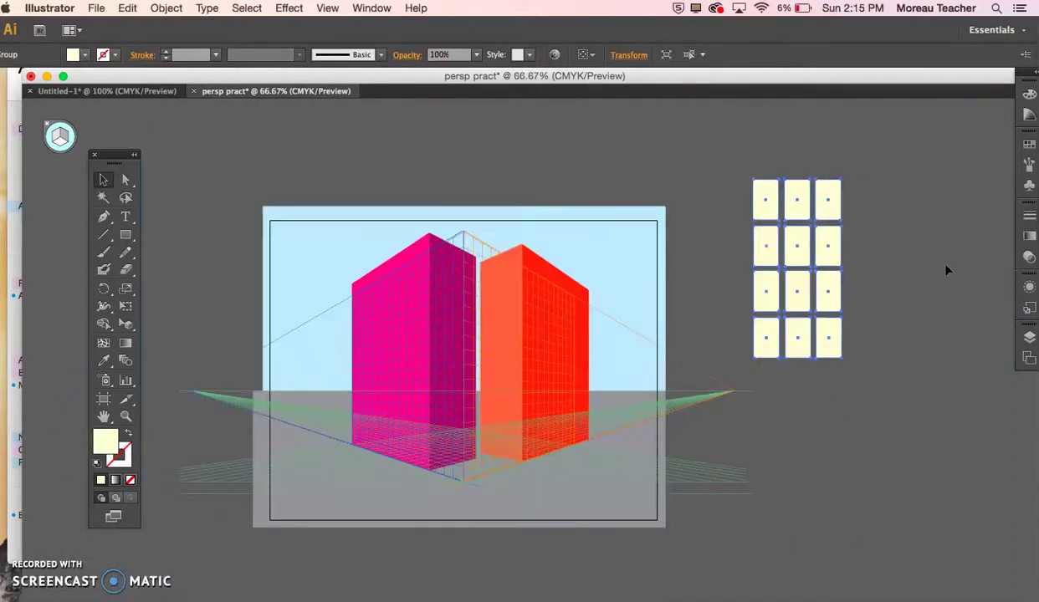
{"action": "left_click_drag", "start_coordinate": [802, 286], "coordinate": [946, 436]}
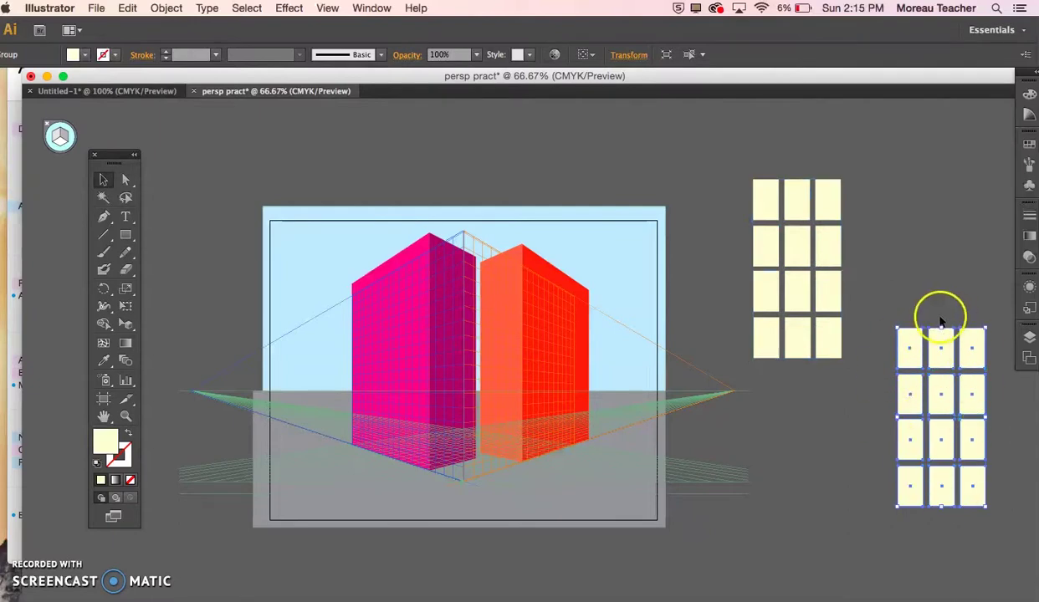
Attach the upper window group in perspective to the orange-red building's right wall using the right grid plane, and duplicate it alongside.
{"action": "left_click", "coordinate": [831, 210]}
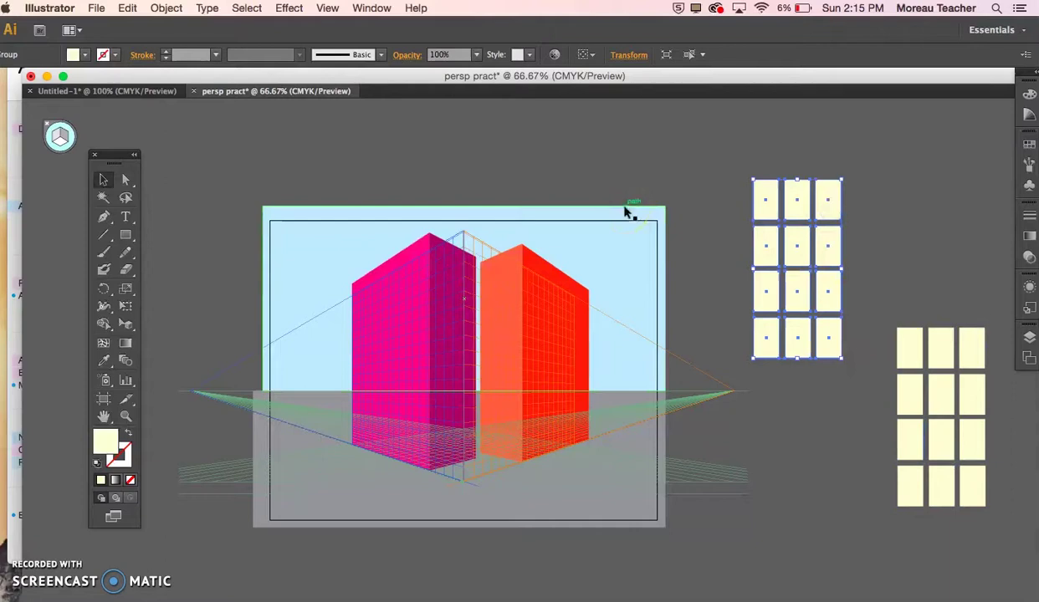
{"action": "key", "text": "shift+p"}
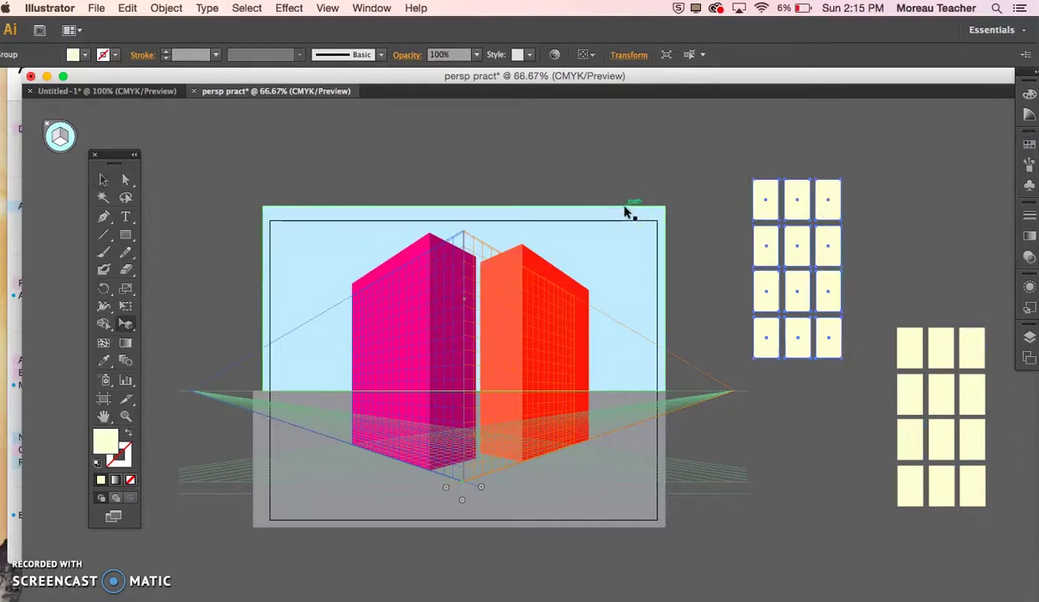
{"action": "left_click", "coordinate": [126, 325]}
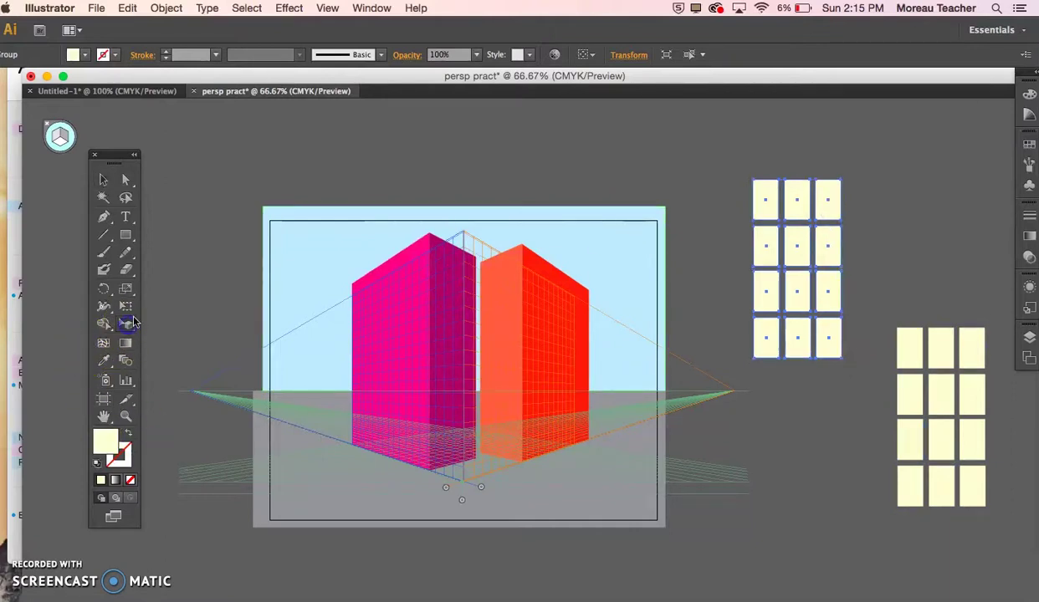
{"action": "left_click_drag", "start_coordinate": [139, 357], "coordinate": [149, 341]}
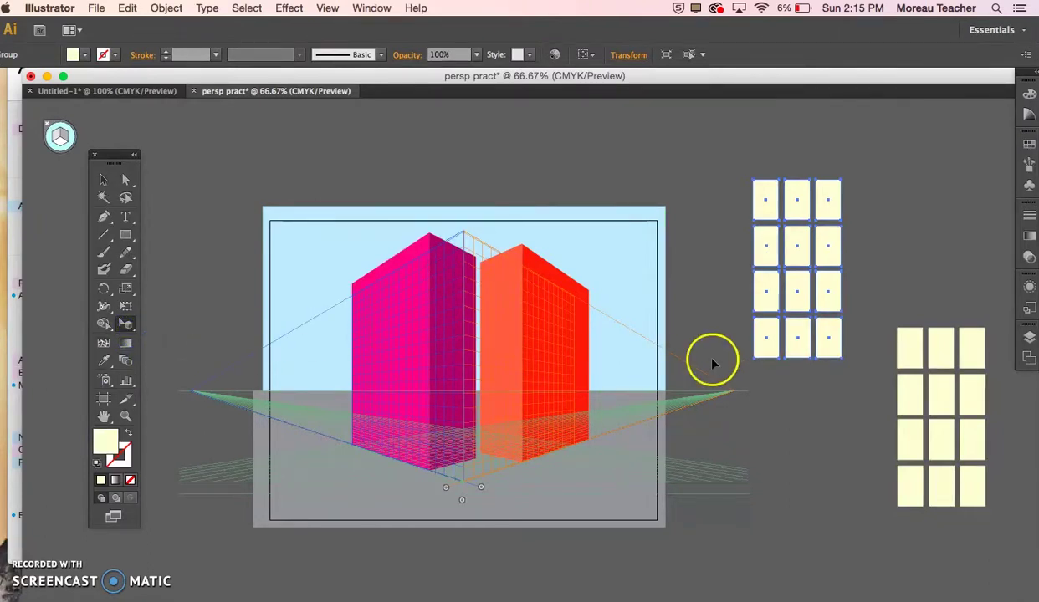
{"action": "left_click", "coordinate": [315, 154]}
{"action": "left_click", "coordinate": [68, 136]}
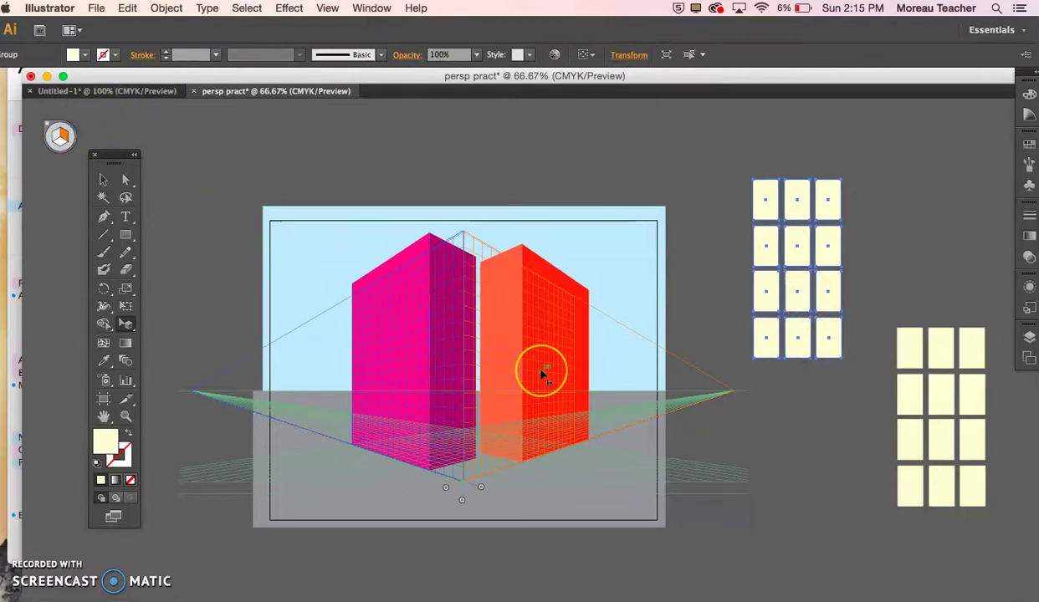
{"action": "key", "text": "super+1"}
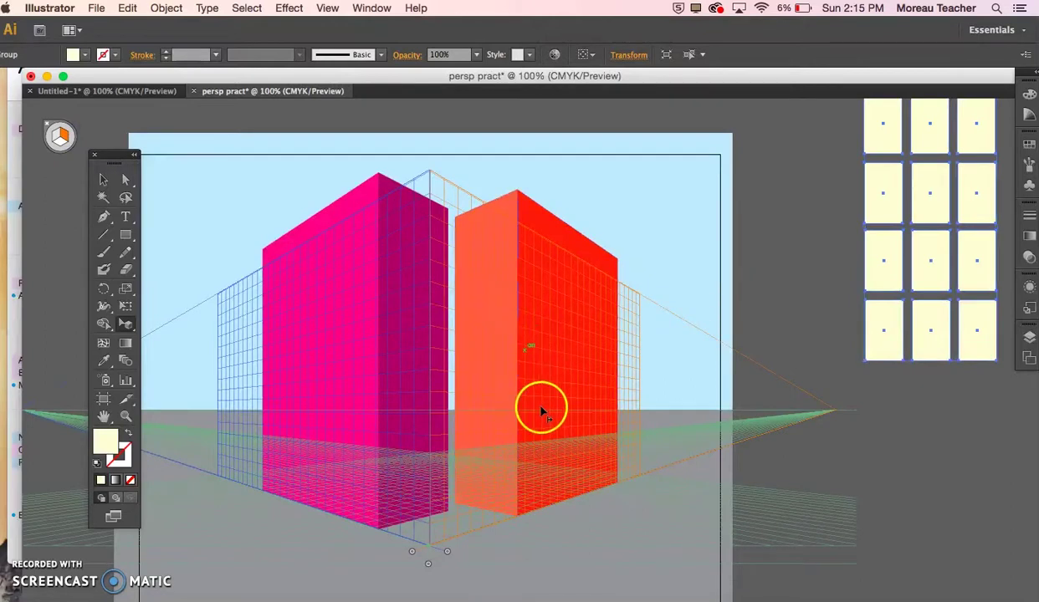
{"action": "left_click", "coordinate": [757, 284]}
{"action": "left_click_drag", "start_coordinate": [756, 284], "coordinate": [553, 357]}
{"action": "left_click", "coordinate": [553, 356]}
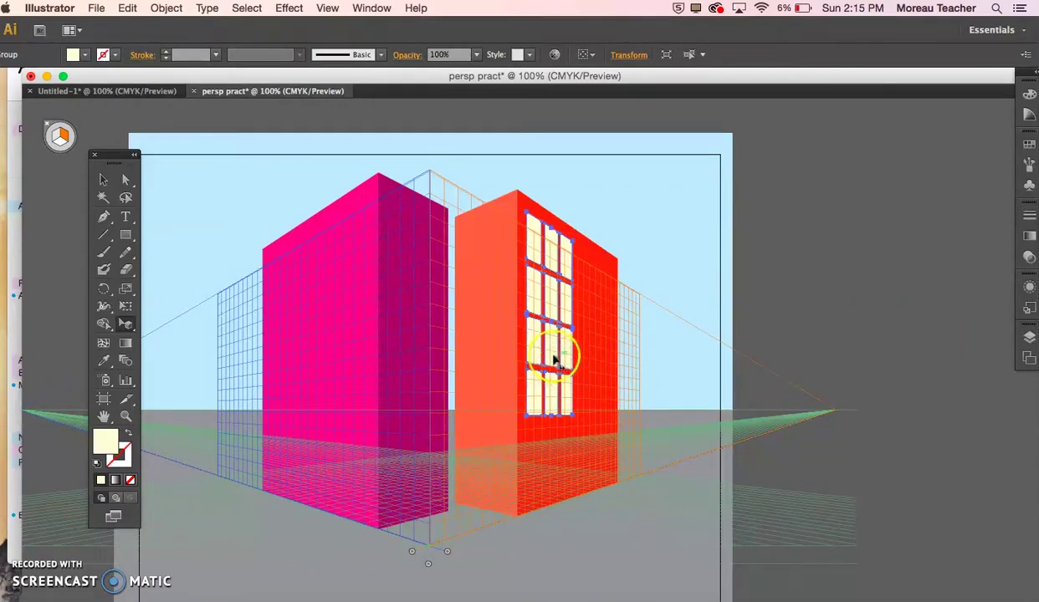
{"action": "left_click_drag", "start_coordinate": [553, 356], "coordinate": [596, 363]}
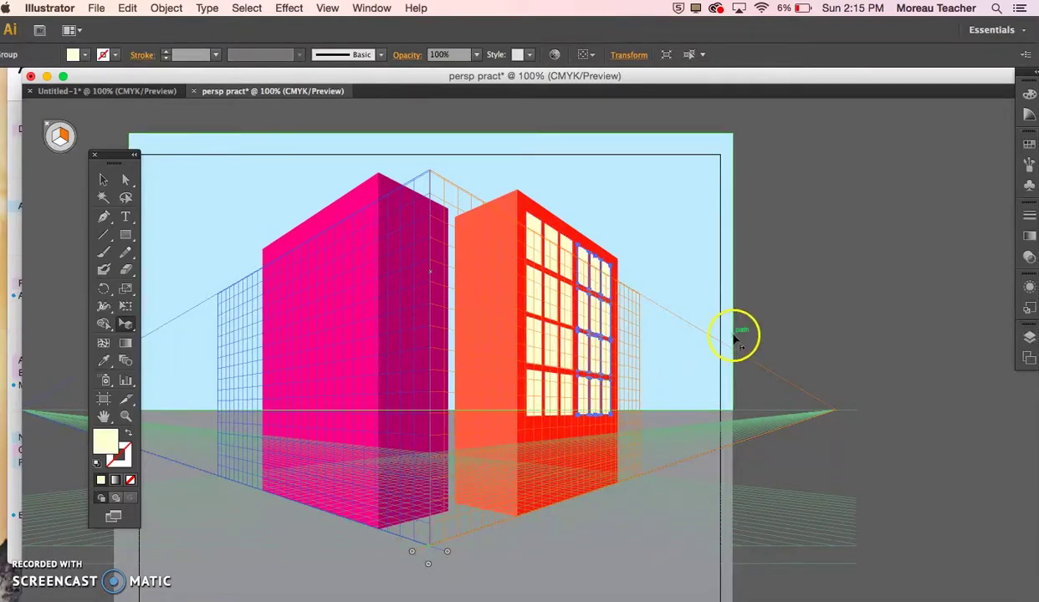
Place a copy of the remaining window group on the magenta building's left wall using the left grid plane, and duplicate it alongside.
{"action": "left_click", "coordinate": [56, 134]}
{"action": "scroll", "coordinate": [817, 348], "scroll_direction": "right", "scroll_amount": 3}
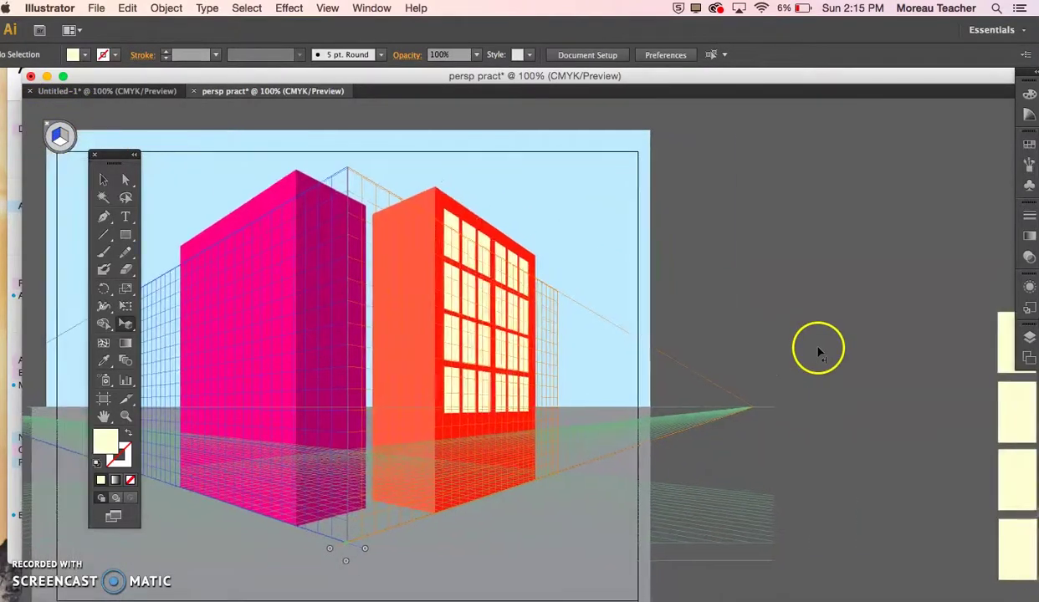
{"action": "left_click", "coordinate": [1013, 436]}
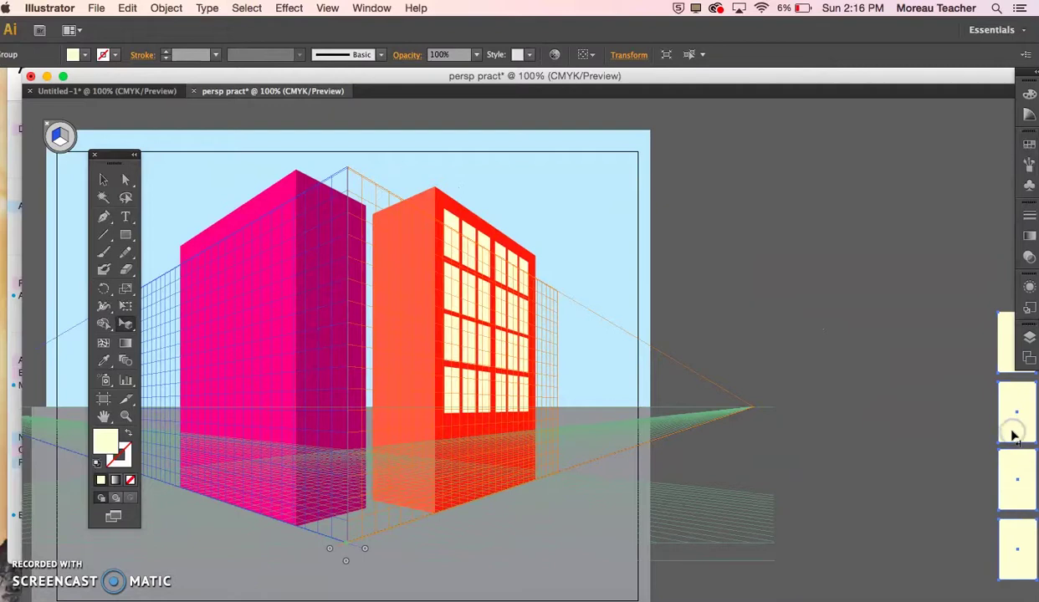
{"action": "left_click_drag", "start_coordinate": [1012, 433], "coordinate": [187, 333]}
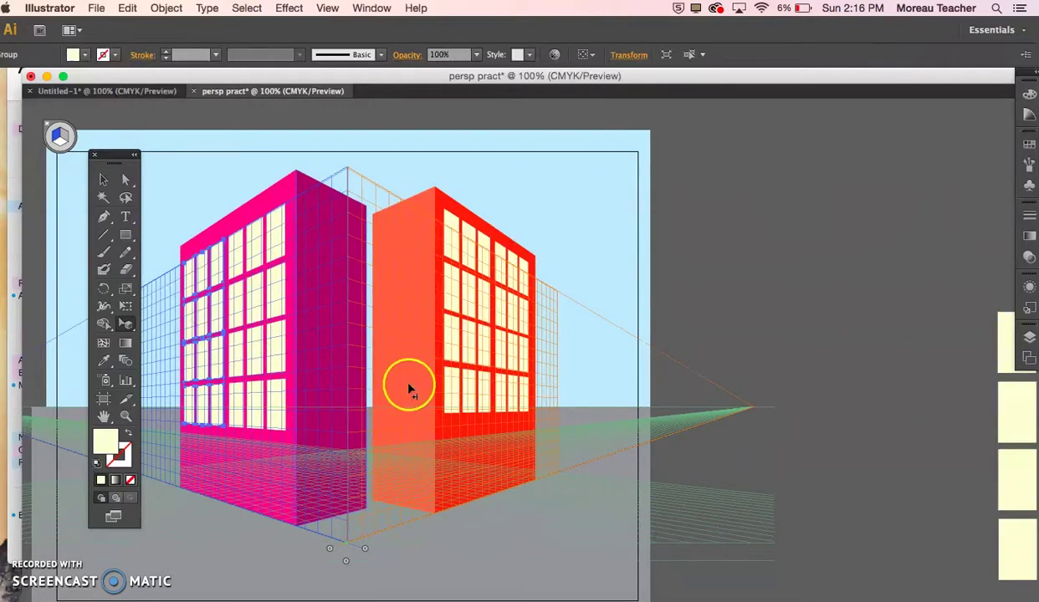
Hide the perspective grid and show the document's list of layers.
{"action": "scroll", "coordinate": [642, 482], "scroll_direction": "down", "scroll_amount": 2}
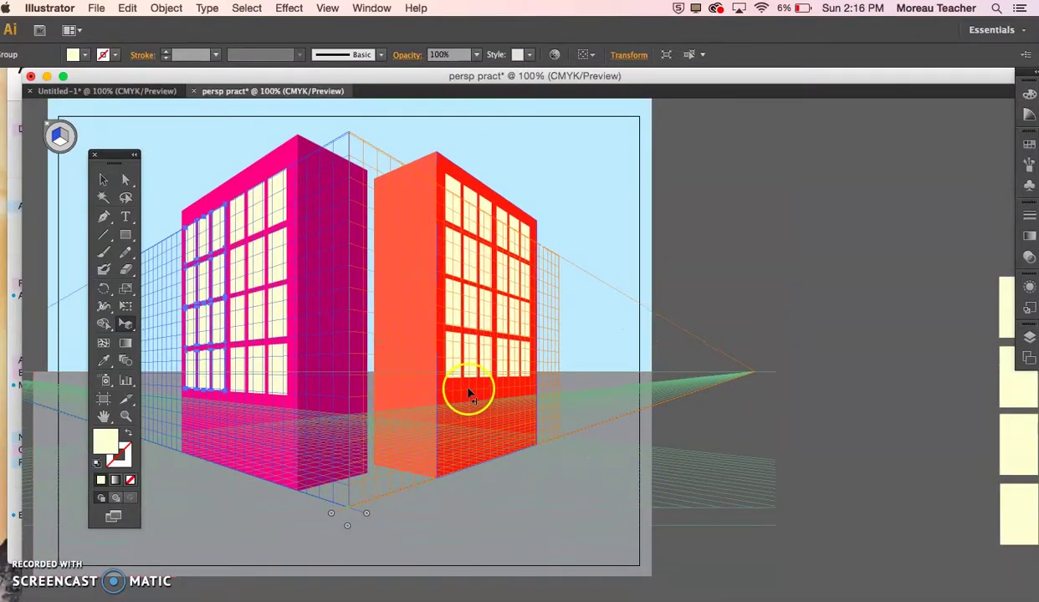
{"action": "left_click", "coordinate": [327, 7]}
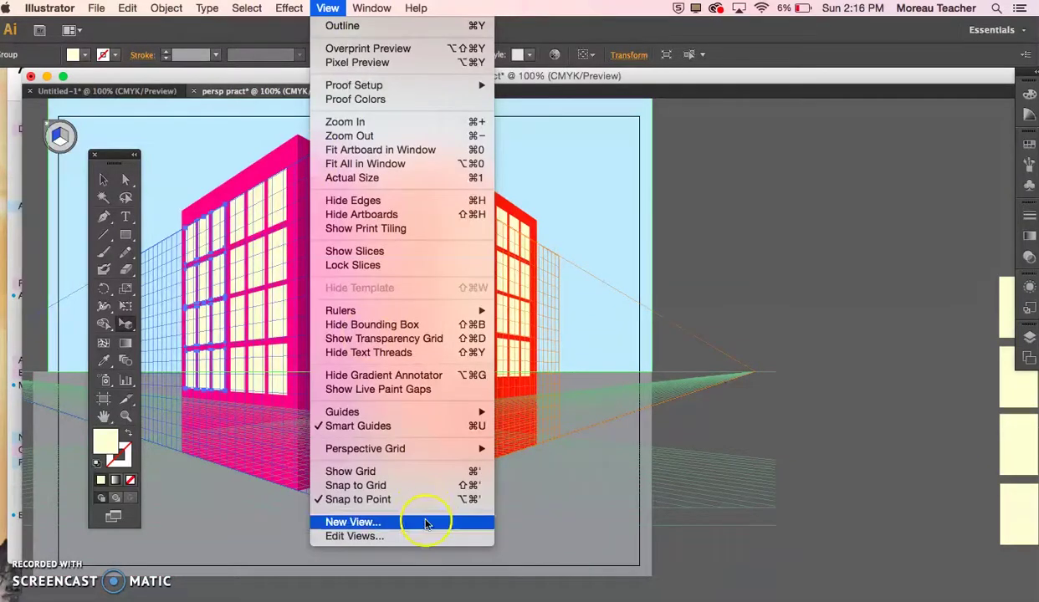
{"action": "mouse_move", "coordinate": [393, 448]}
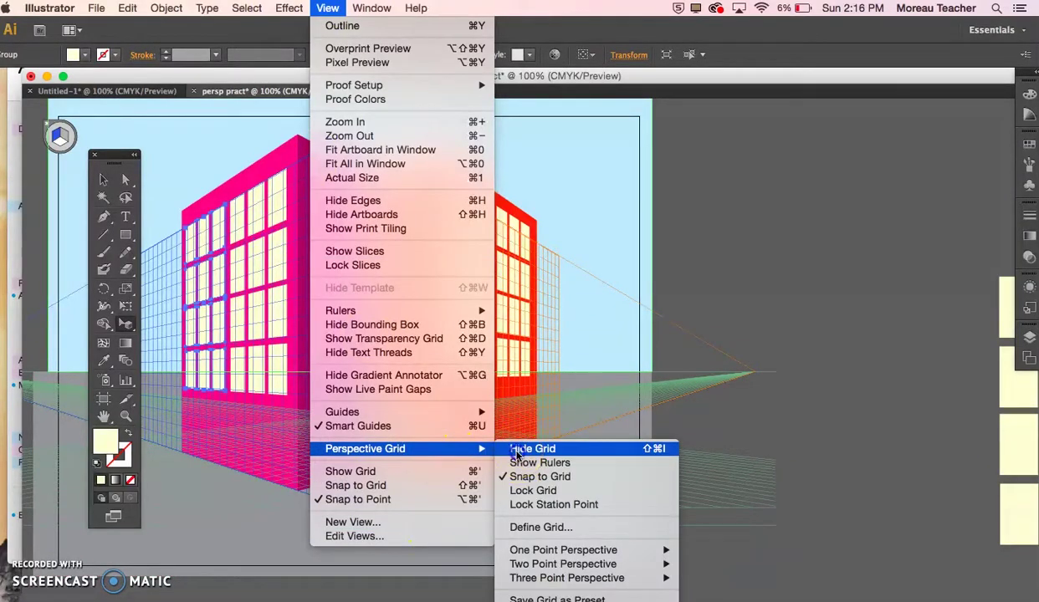
{"action": "left_click", "coordinate": [516, 450]}
{"action": "left_click", "coordinate": [594, 418]}
{"action": "scroll", "coordinate": [593, 419], "scroll_direction": "left", "scroll_amount": 5}
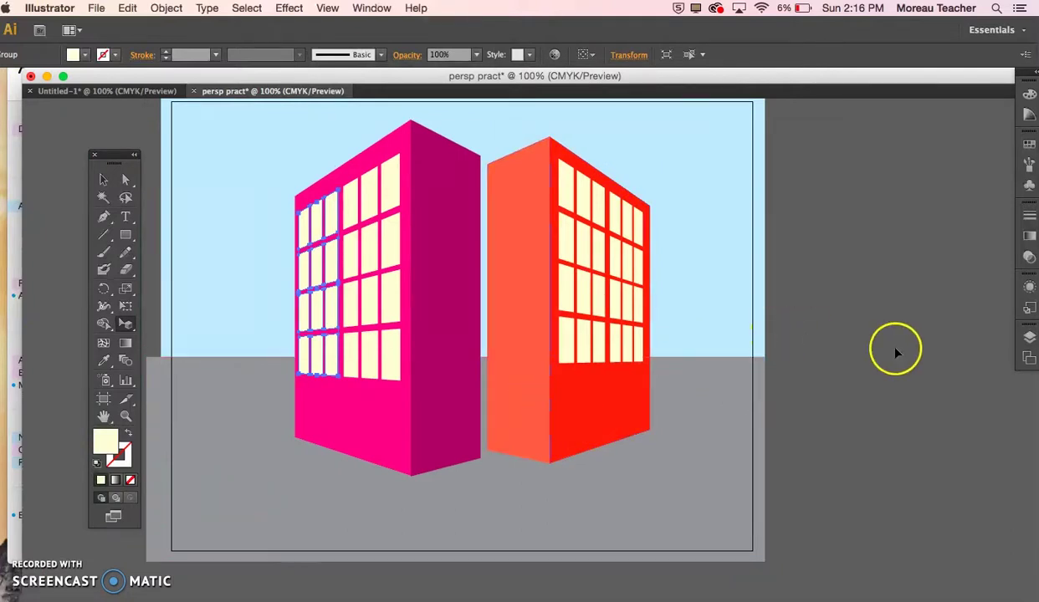
{"action": "left_click", "coordinate": [1028, 339]}
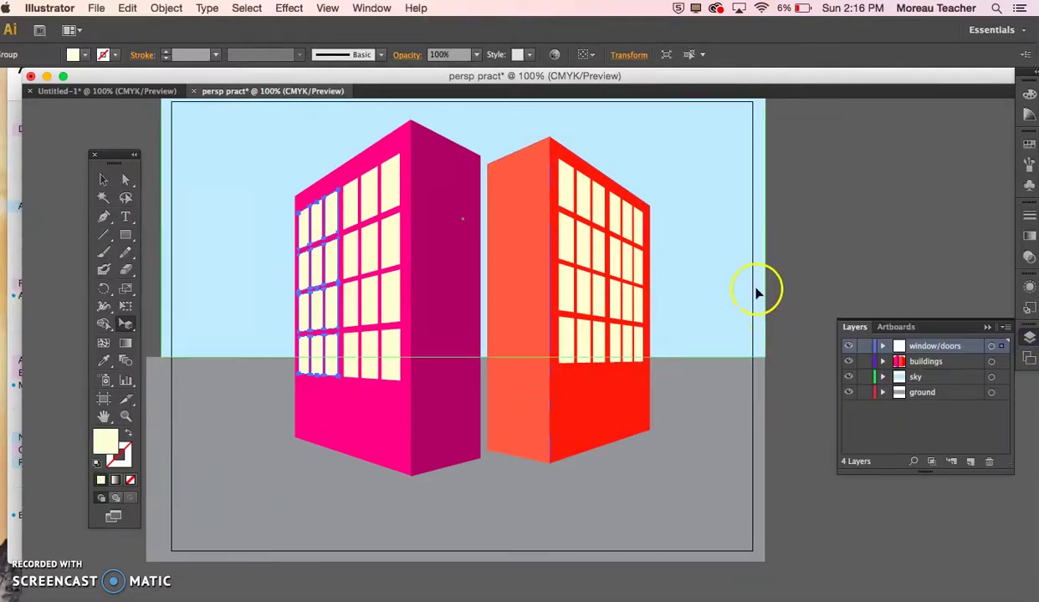